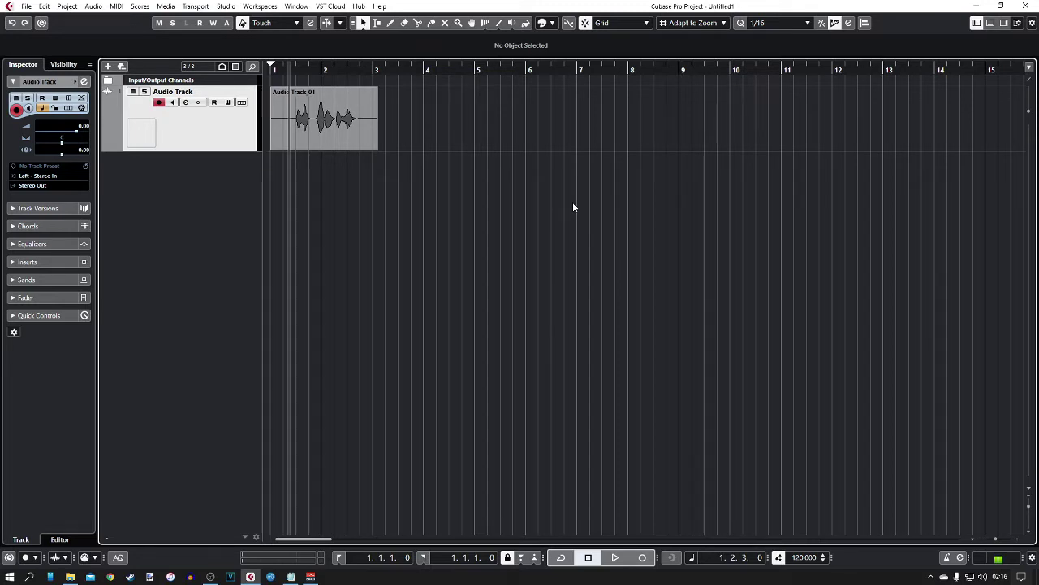
Remove the existing audio track together with its recorded event from the project.
right_click(210, 128)
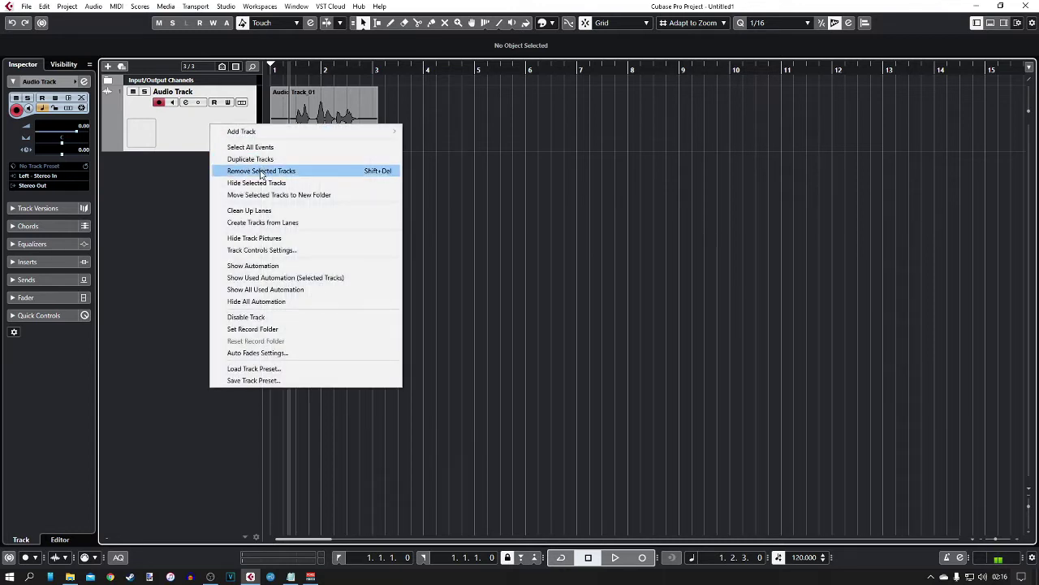
click(261, 171)
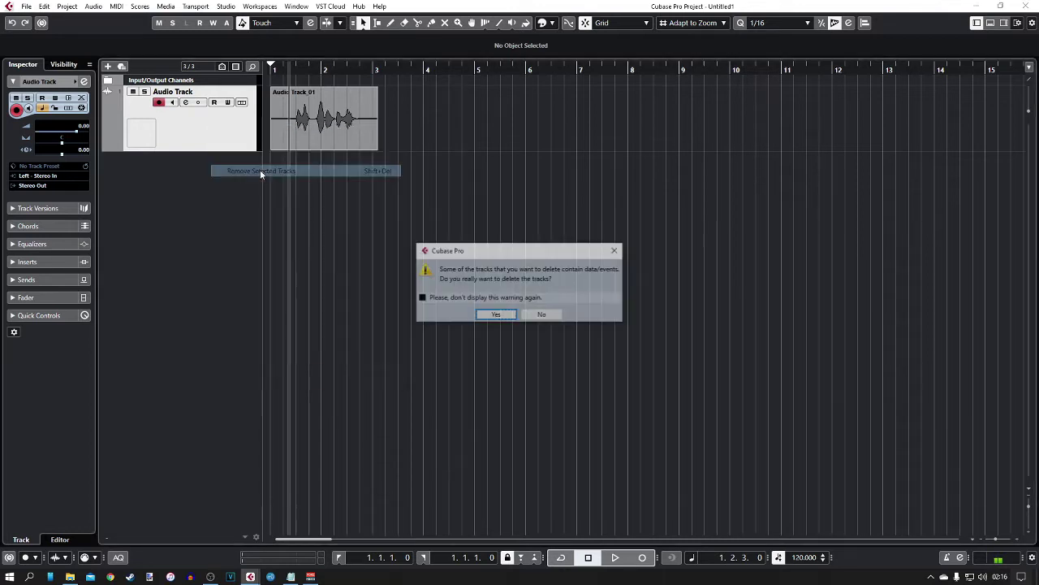
click(497, 315)
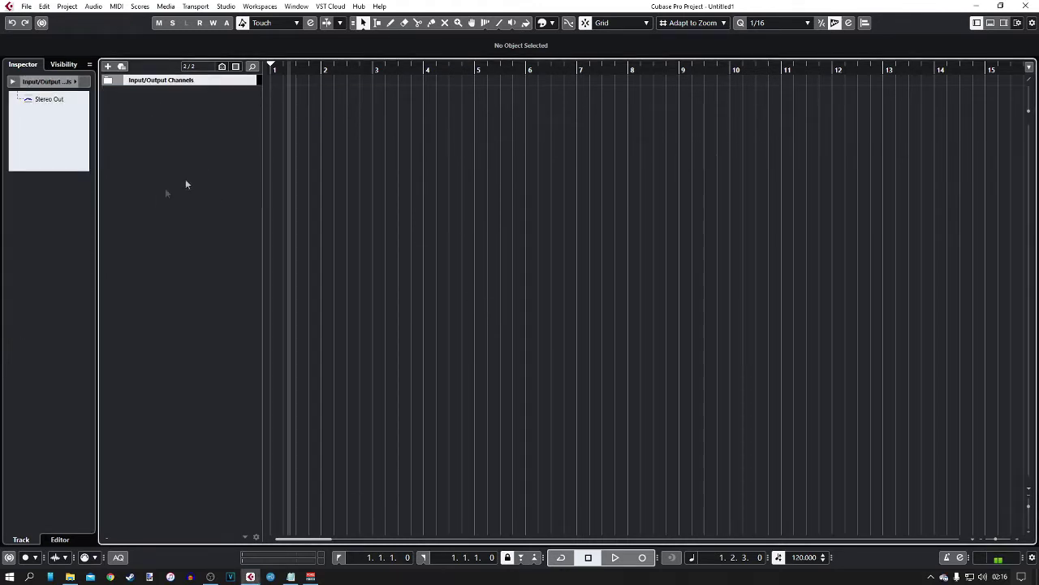
Add one instrument track using HALion Sonic SE, routed to Stereo Out.
right_click(172, 131)
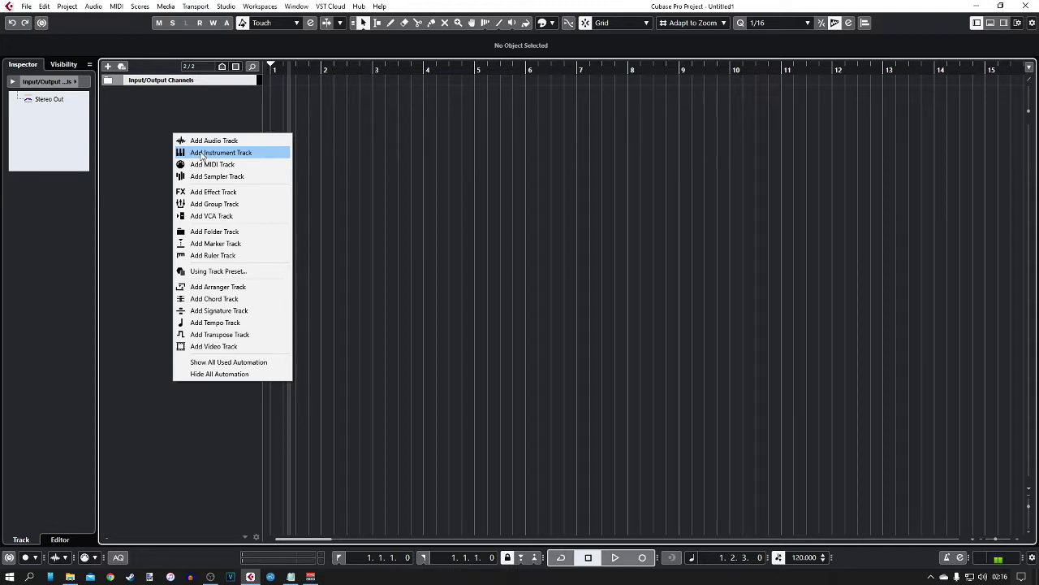
click(202, 155)
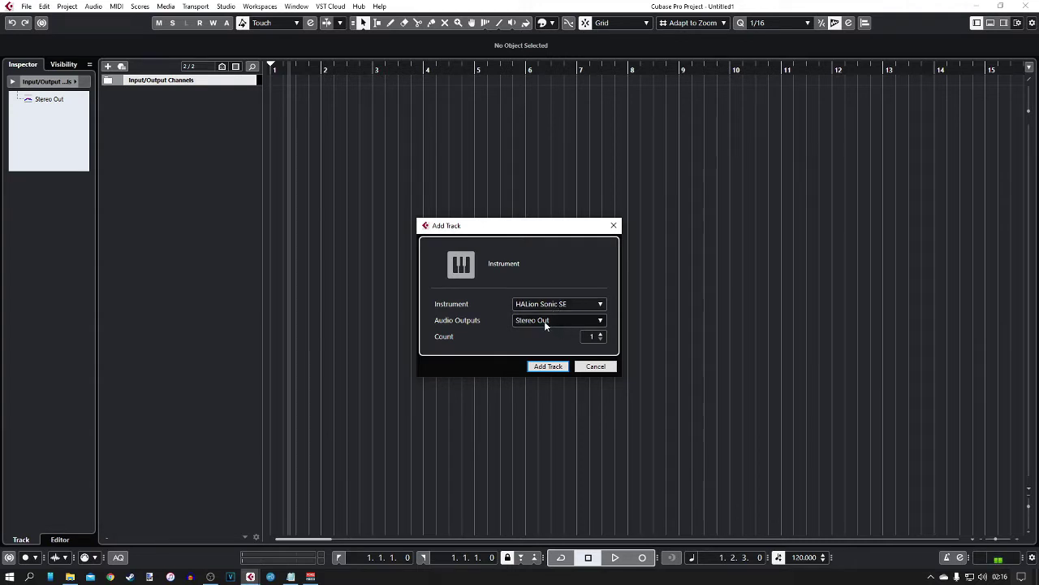
click(549, 366)
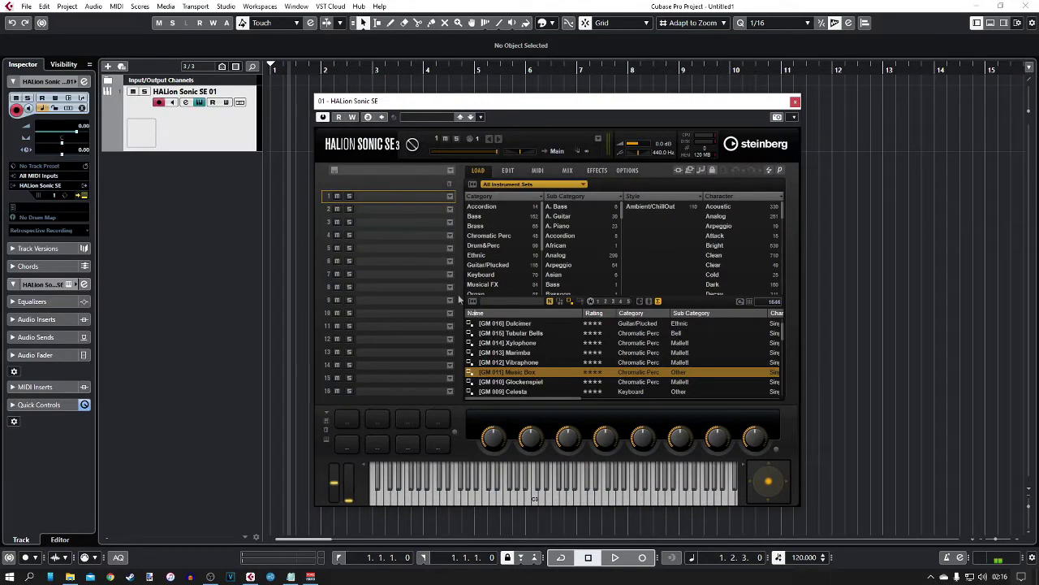
Filter the HALion Sonic SE presets to Piano, A. Piano, and load YAMAHA S90ES Piano into slot 1.
scroll(781, 334, down, 5)
scroll(782, 334, up, 10)
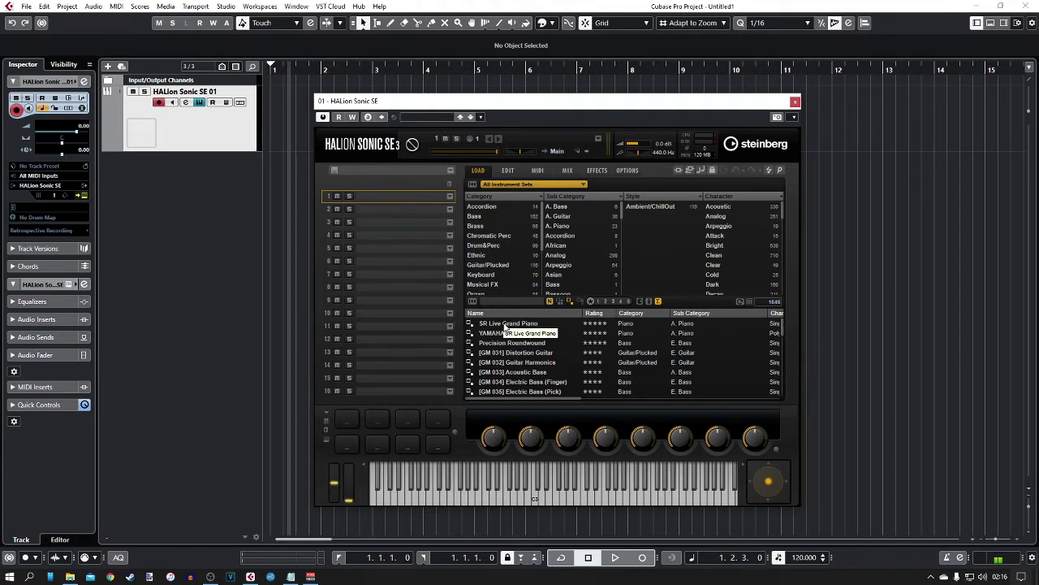
scroll(494, 251, down, 4)
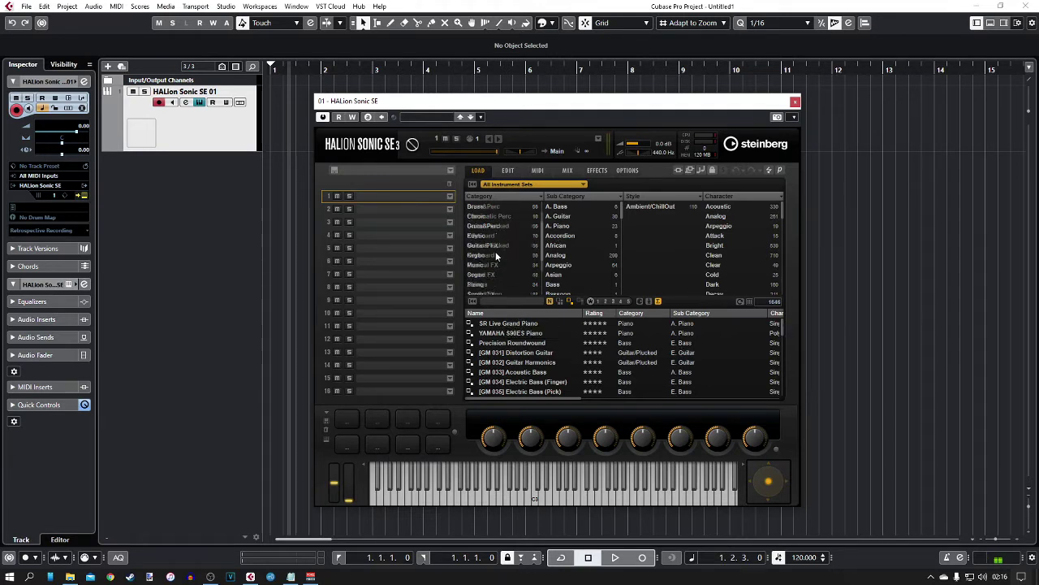
click(478, 246)
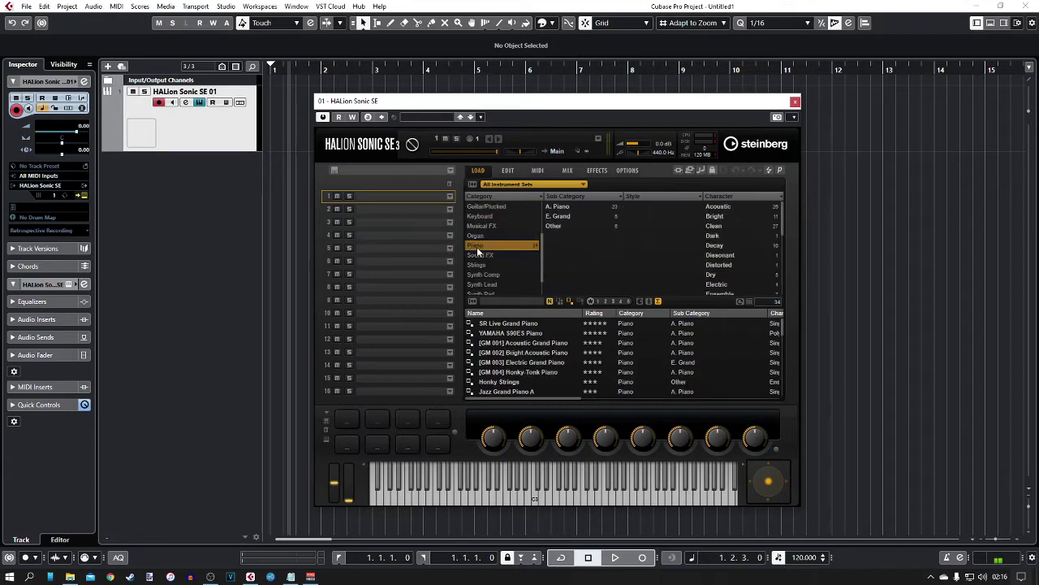
click(562, 207)
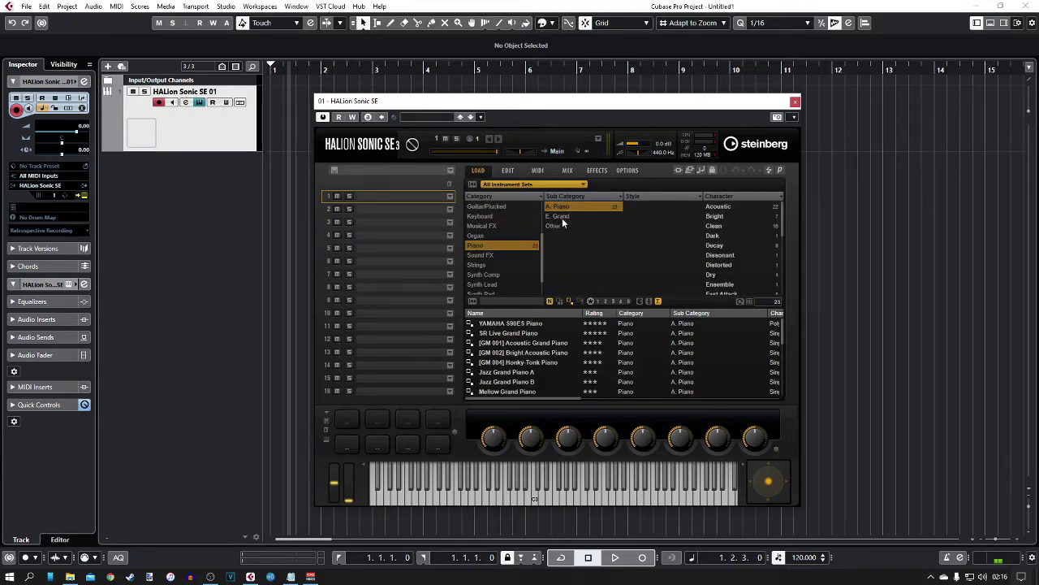
click(560, 216)
click(556, 225)
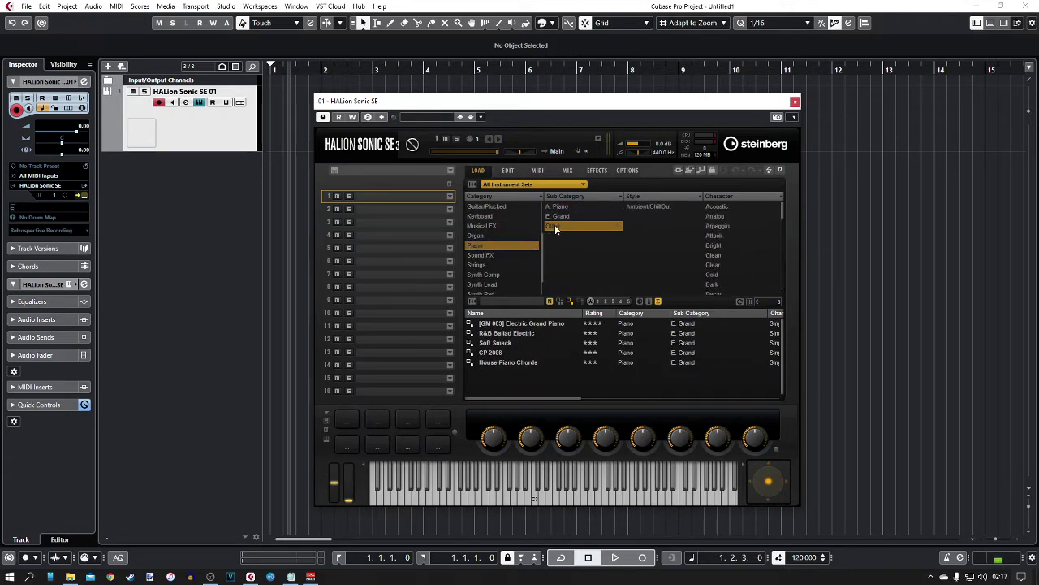
click(564, 209)
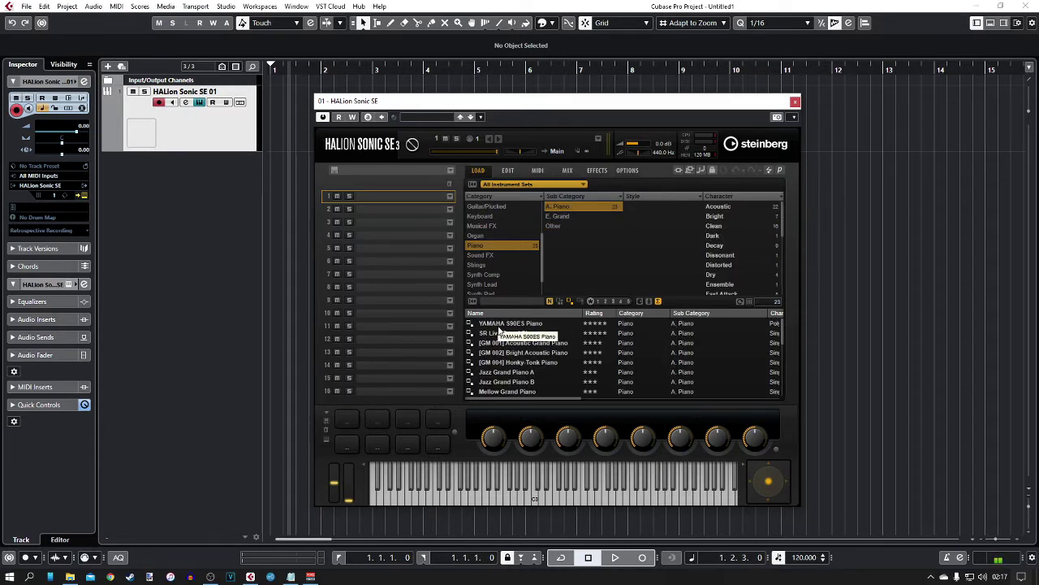
double_click(499, 327)
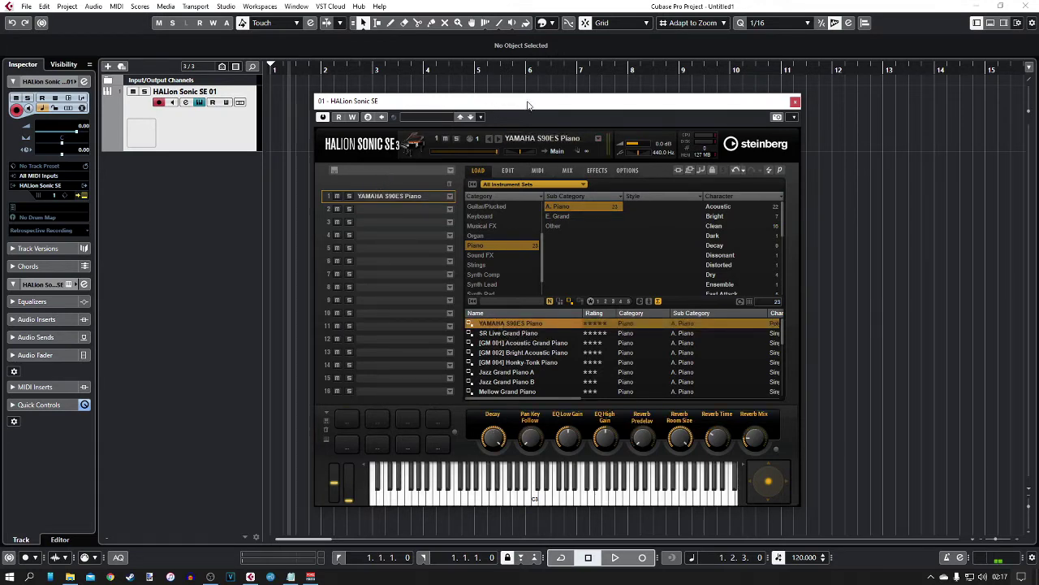
drag(528, 106, 647, 97)
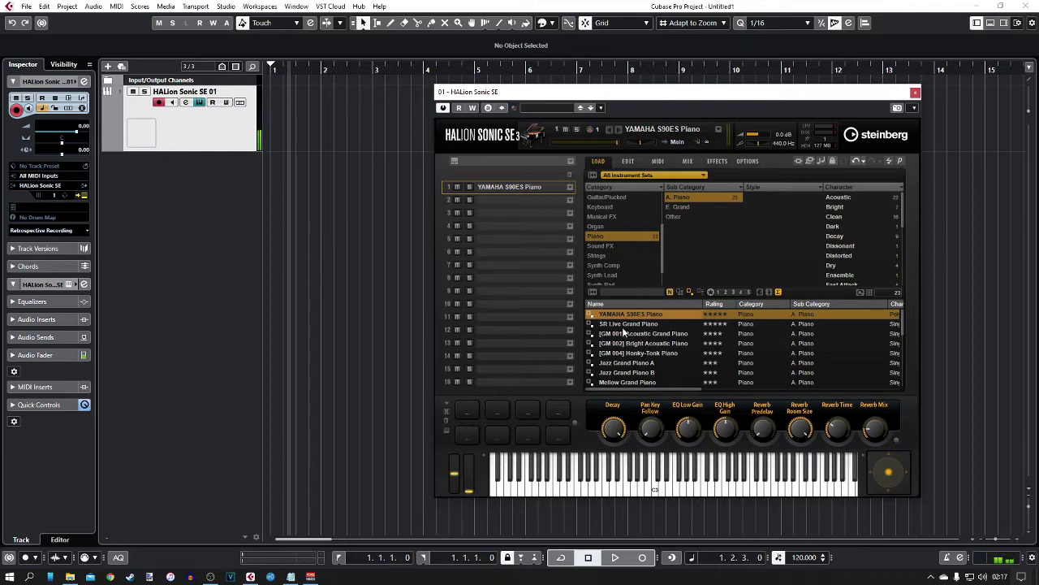
Audition the Jazz Grand Piano A, Mellow Grand Piano and Old Vinyl Piano presets in slot 1.
scroll(636, 346, down, 1)
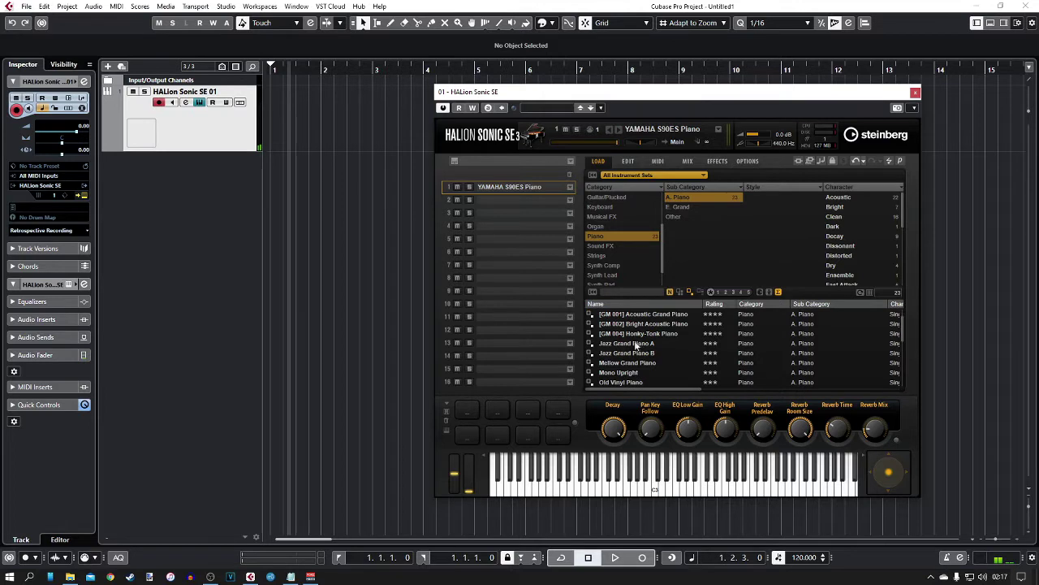
click(636, 345)
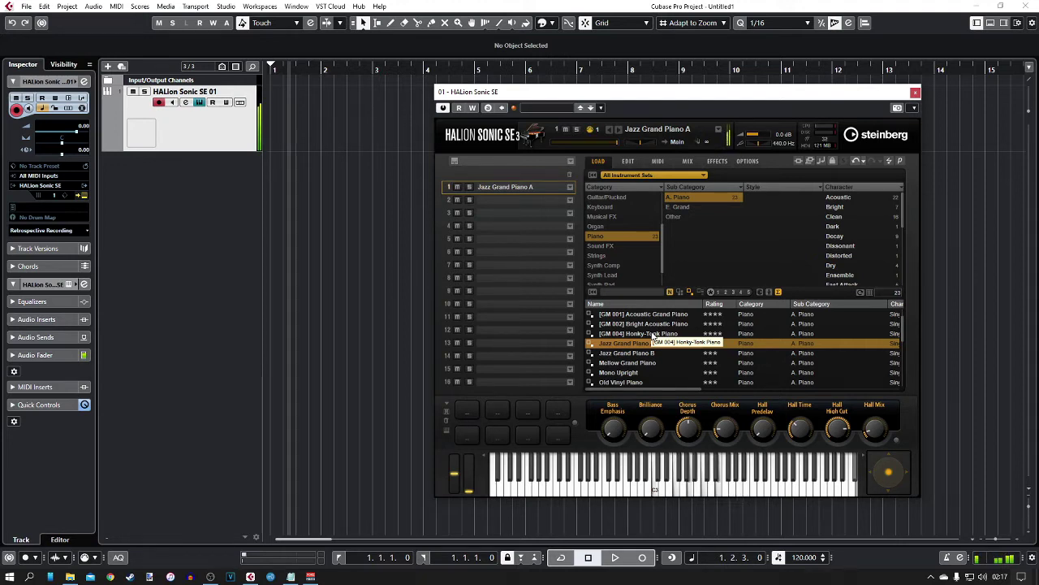
click(634, 364)
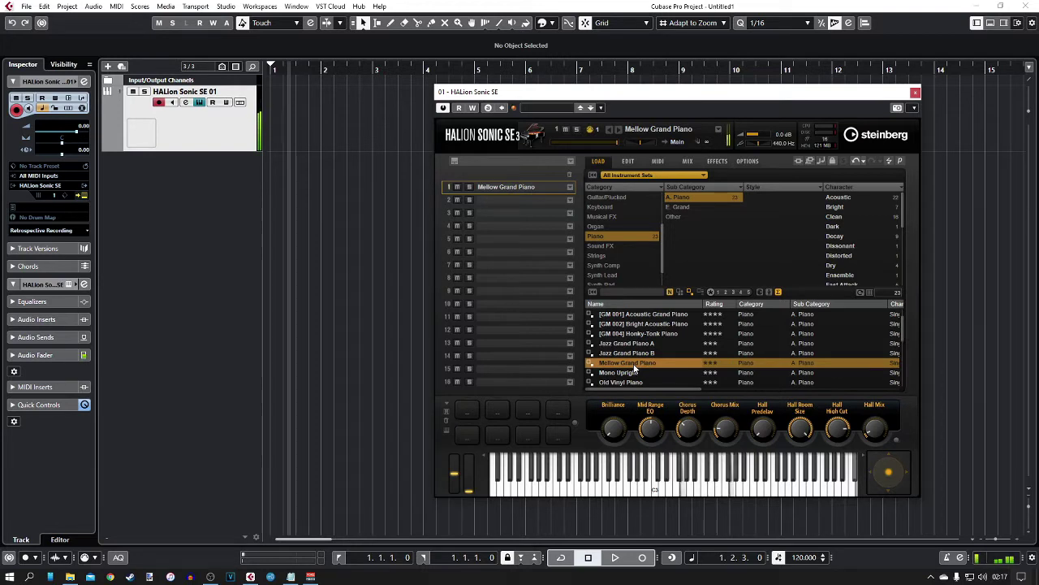
scroll(634, 369, down, 2)
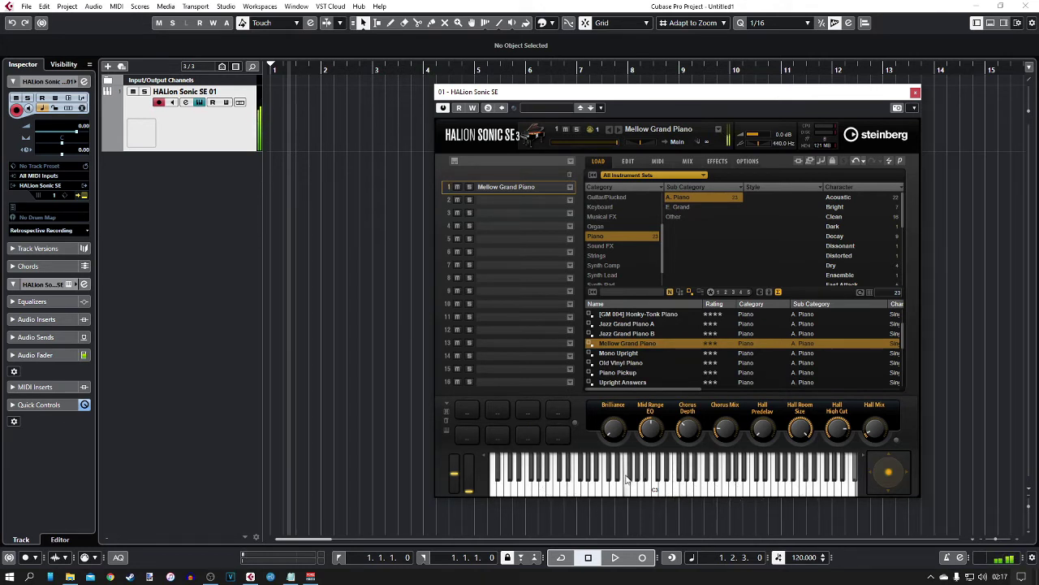
scroll(651, 347, down, 2)
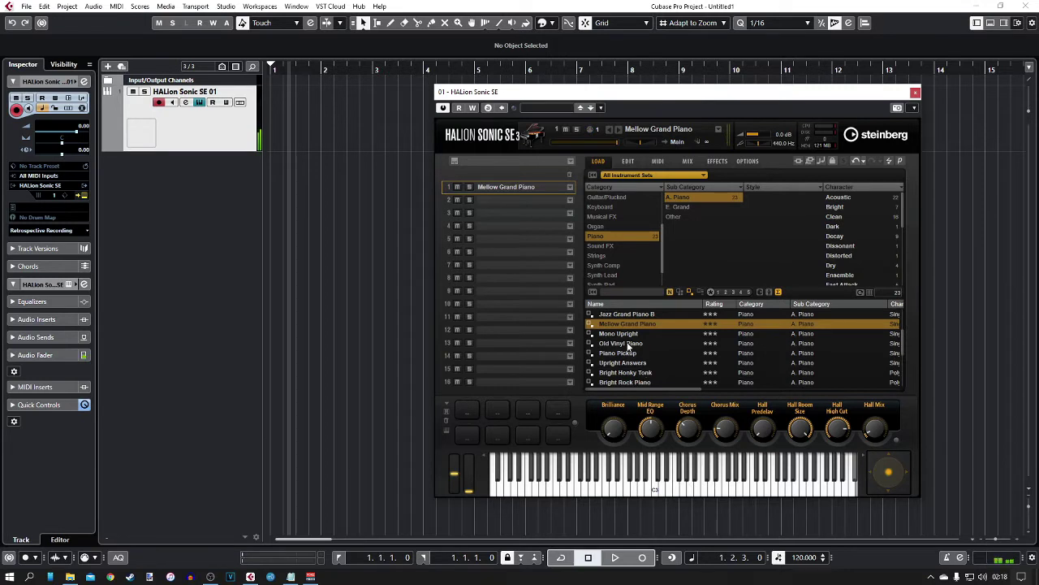
click(623, 343)
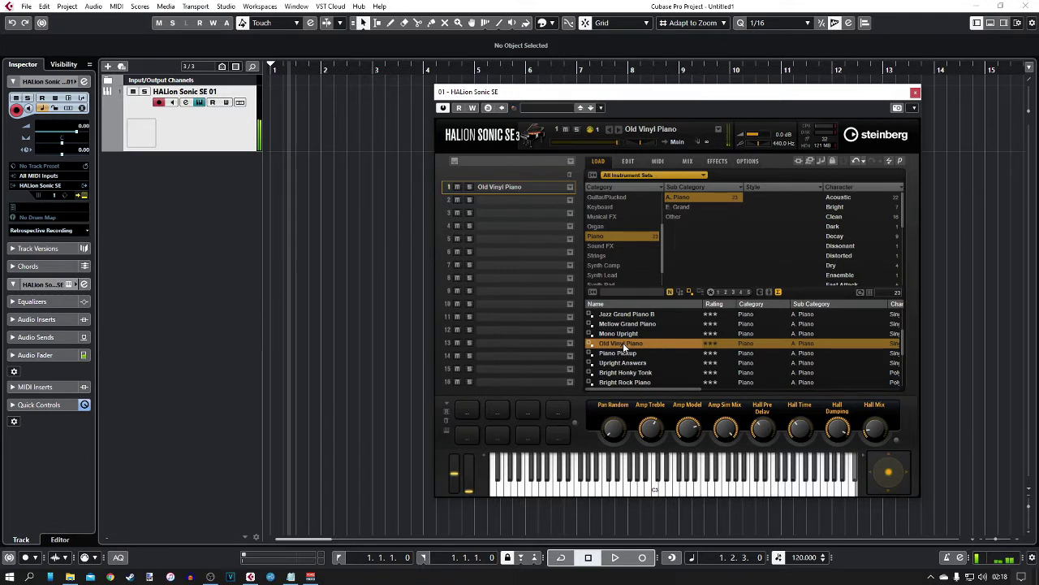
scroll(662, 363, up, 3)
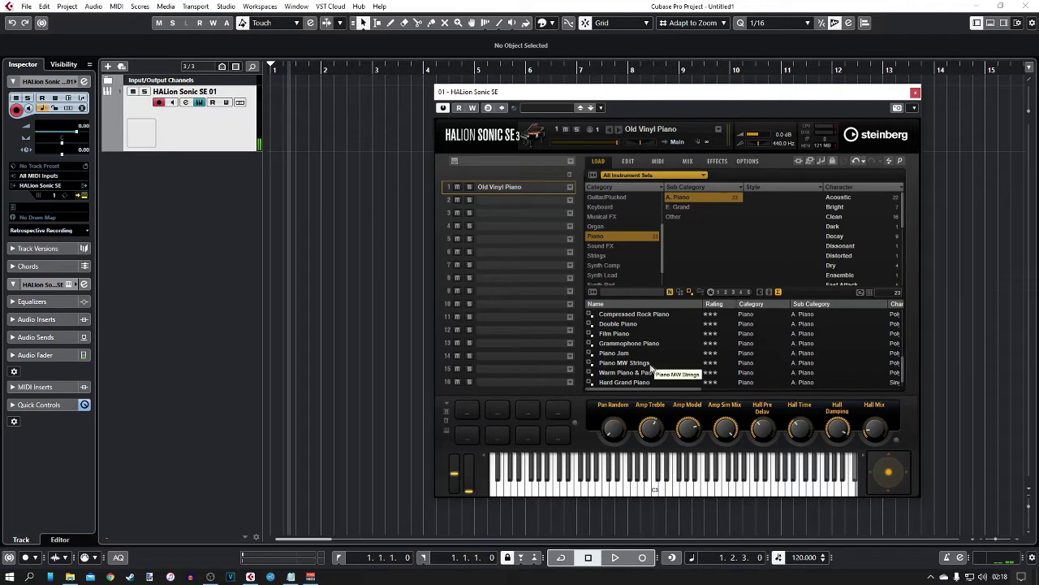
scroll(643, 367, up, 3)
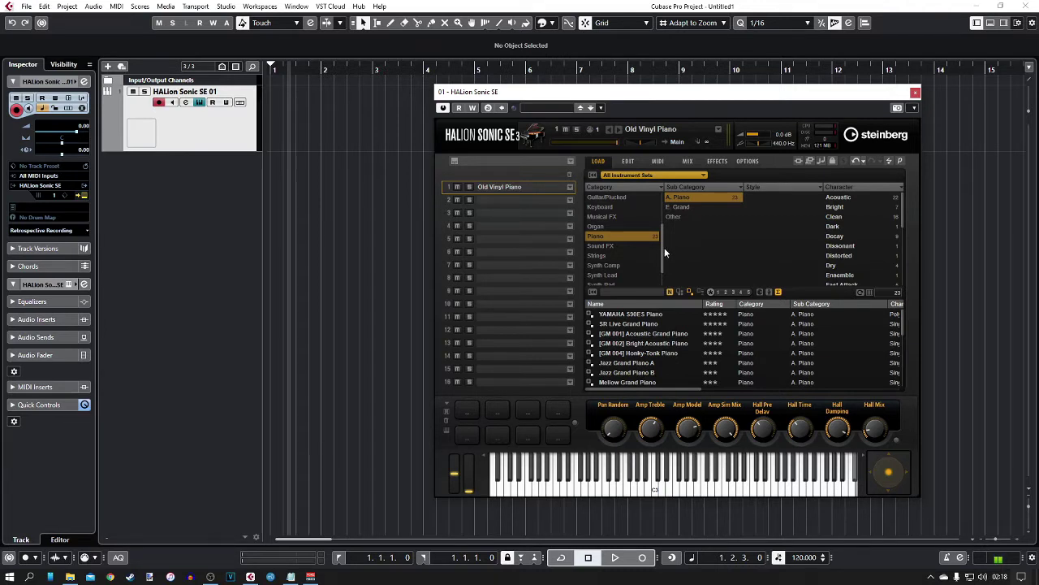
mouse_move(662, 243)
mouse_down()
mouse_move(661, 233)
mouse_move(663, 246)
mouse_up()
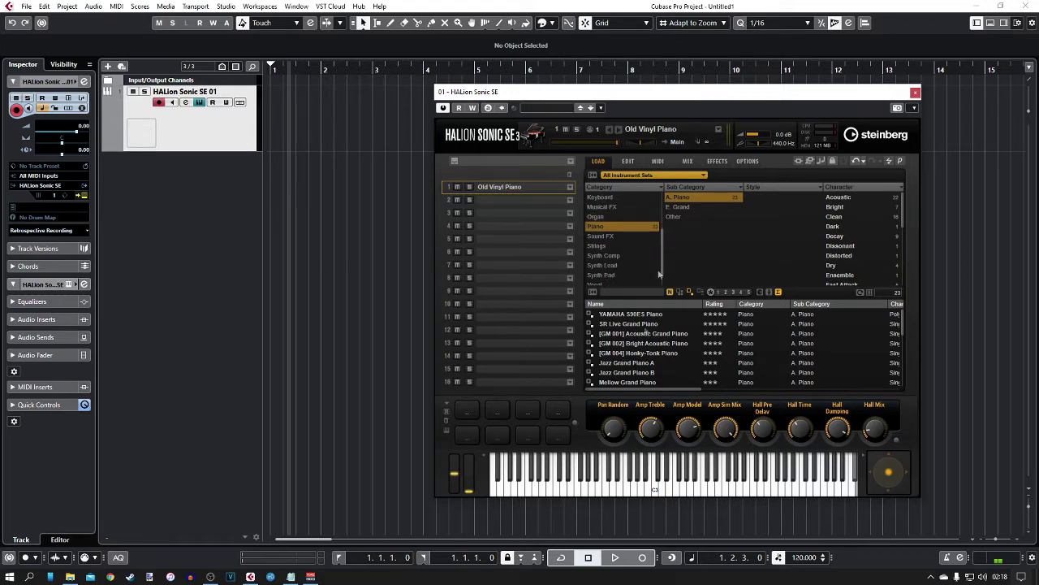
Load the YAMAHA S90ES Piano preset into slot 1 again and try out its Decay control before closing the instrument.
click(622, 316)
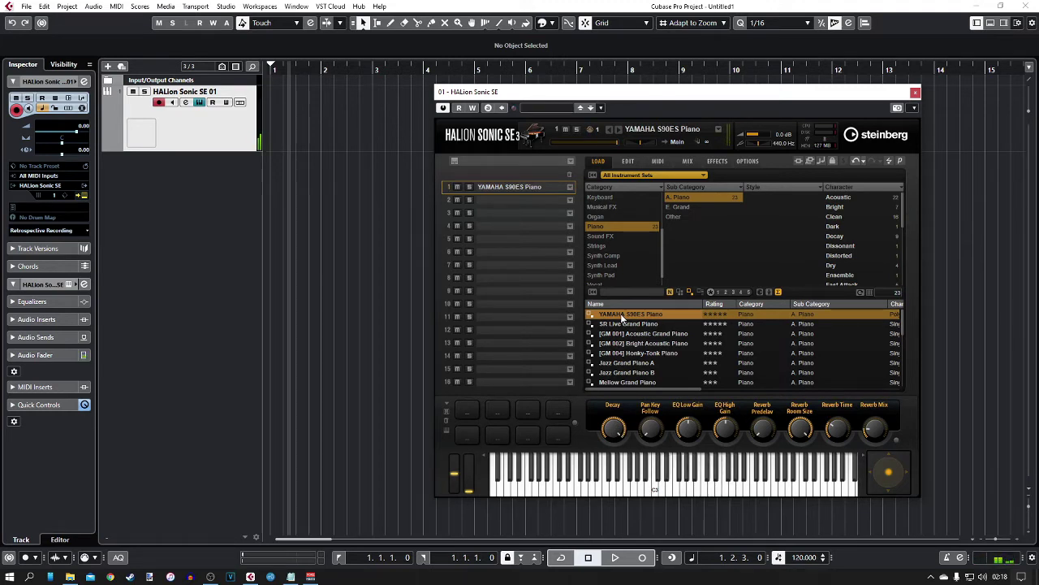
scroll(641, 236, down, 1)
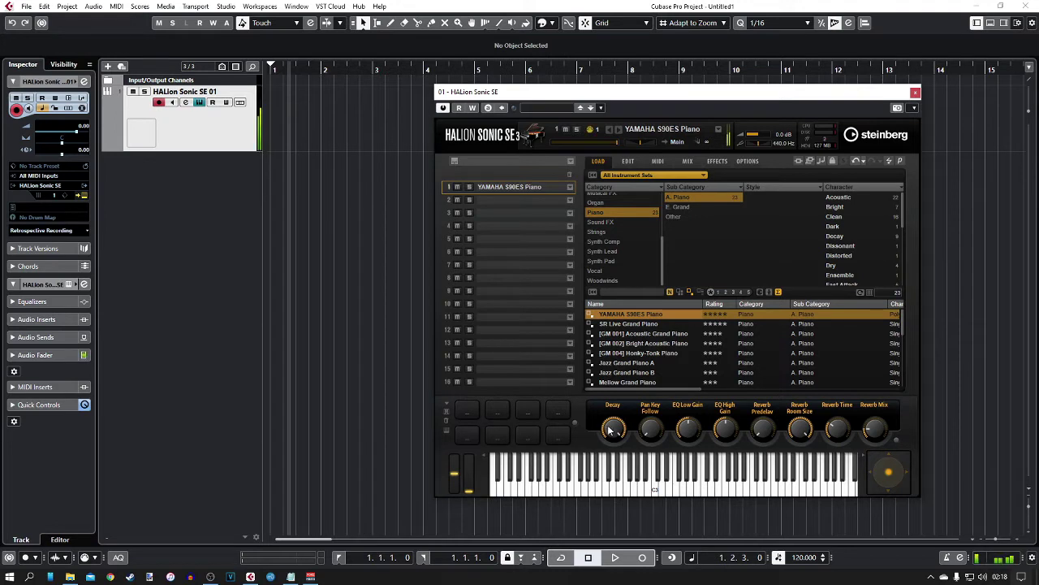
drag(614, 429, 619, 392)
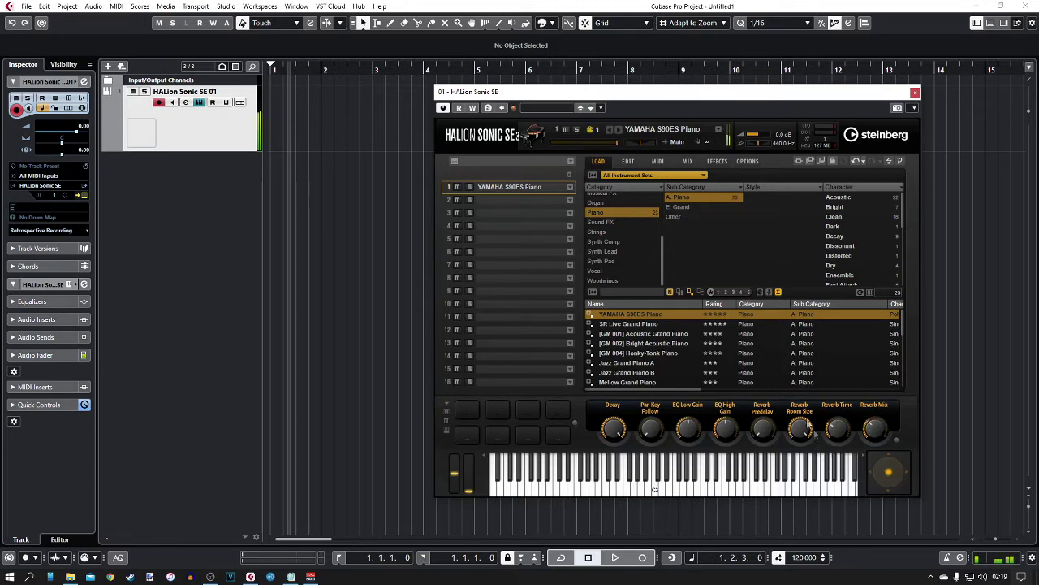
click(915, 94)
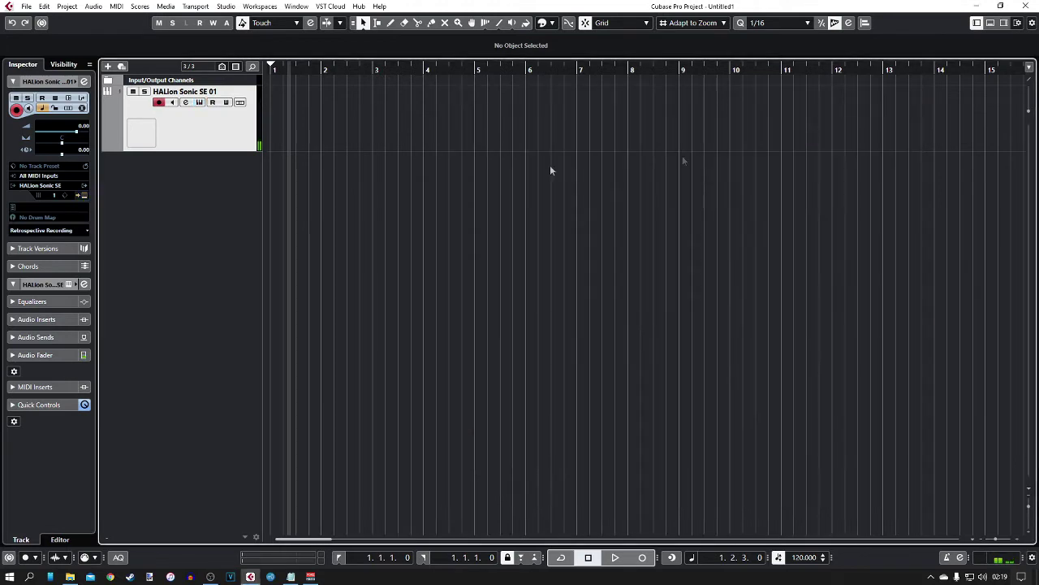
Rename the HALion Sonic SE instrument track as Piano.
double_click(202, 94)
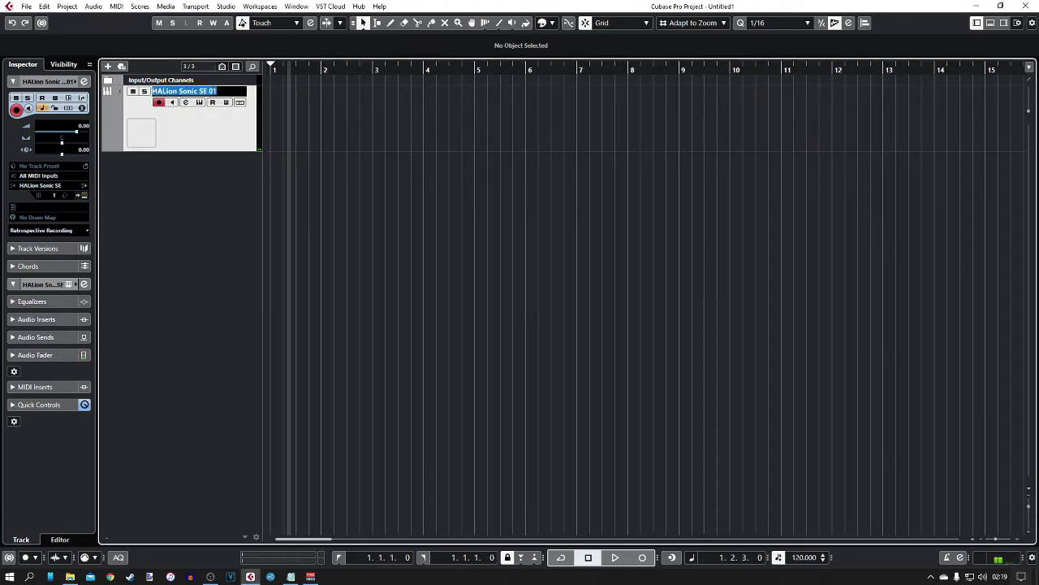
text(Piuano)
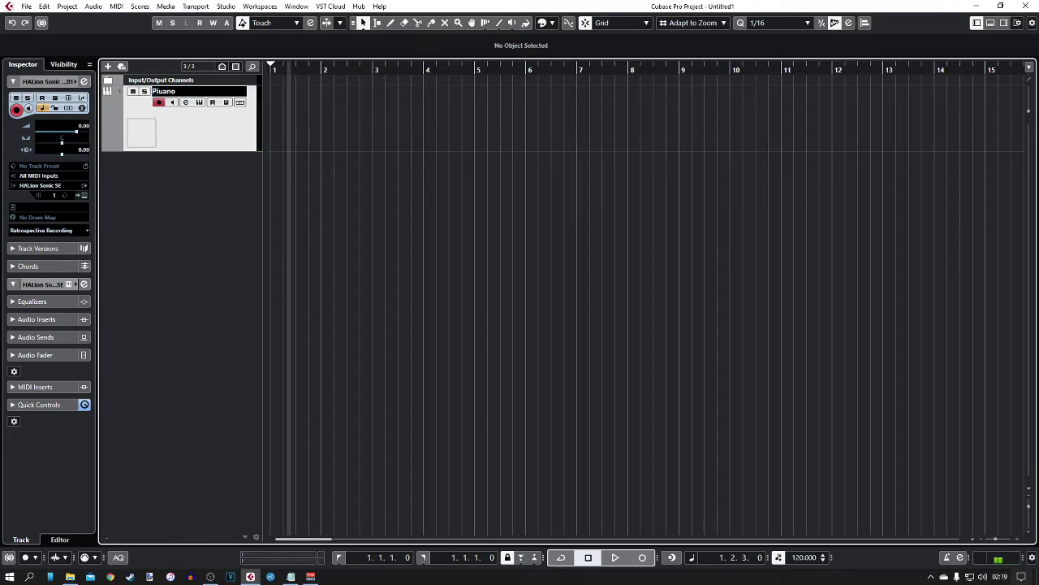
key(BackSpace)
key(BackSpace)
key(BackSpace)
key(BackSpace)
text(ano)
key(Return)
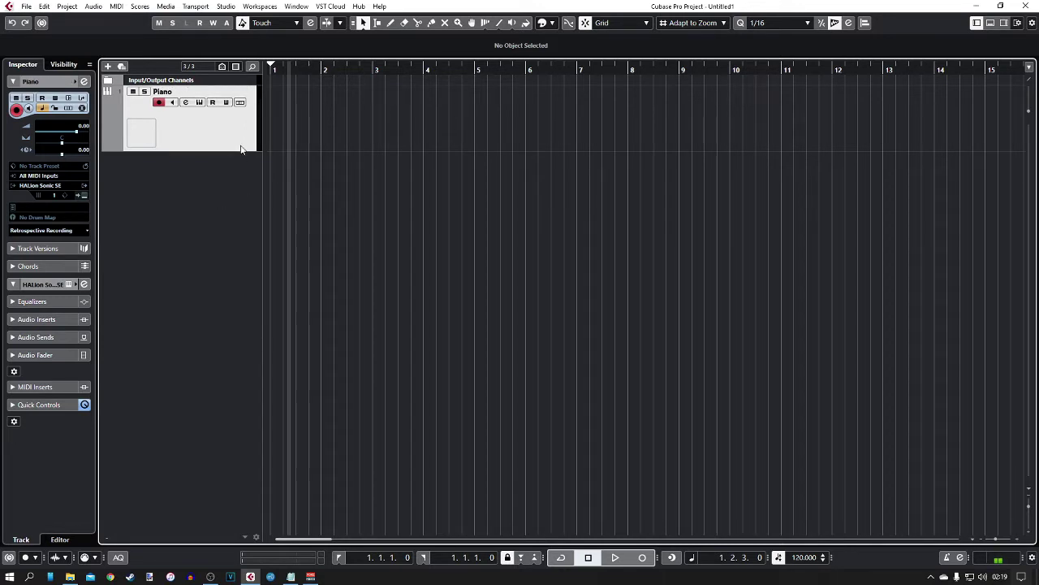
Return the project cursor to the start at 1.1.1.0 and reduce the Piano track's height.
drag(276, 74, 198, 210)
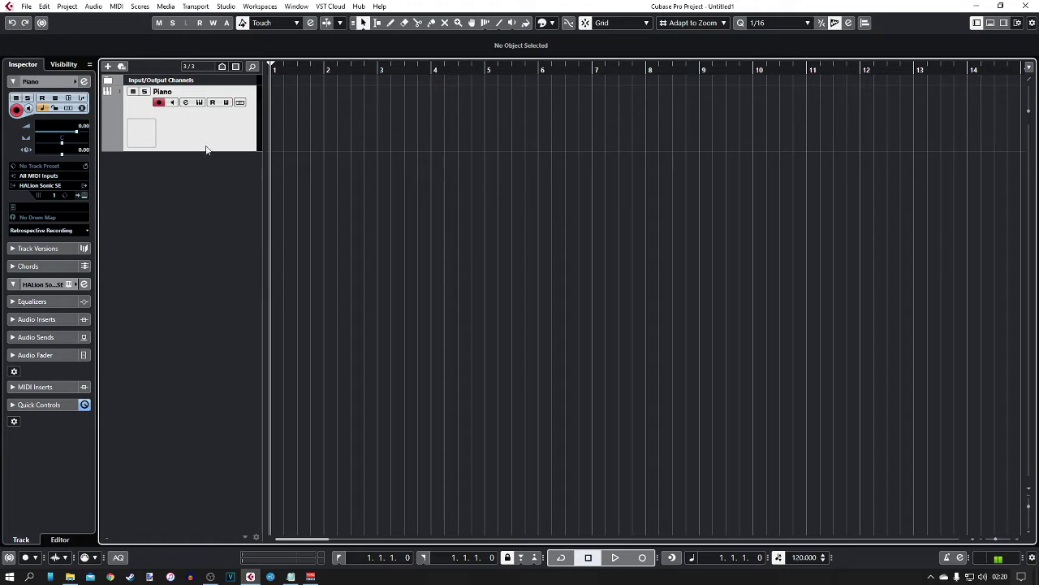
drag(203, 151, 203, 120)
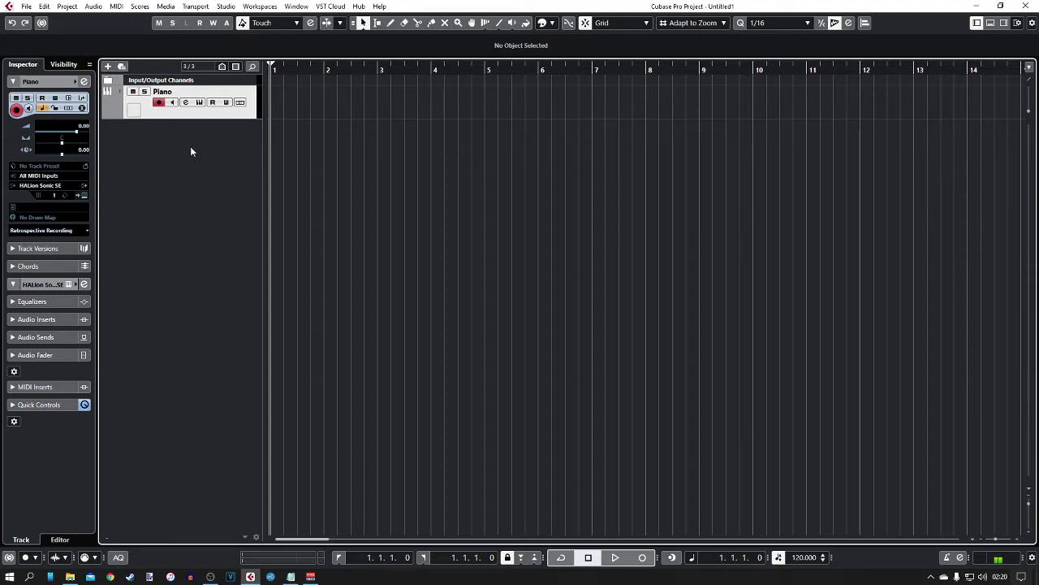
Add one instrument track with Kontakt as its instrument, routed to Stereo Out.
right_click(156, 139)
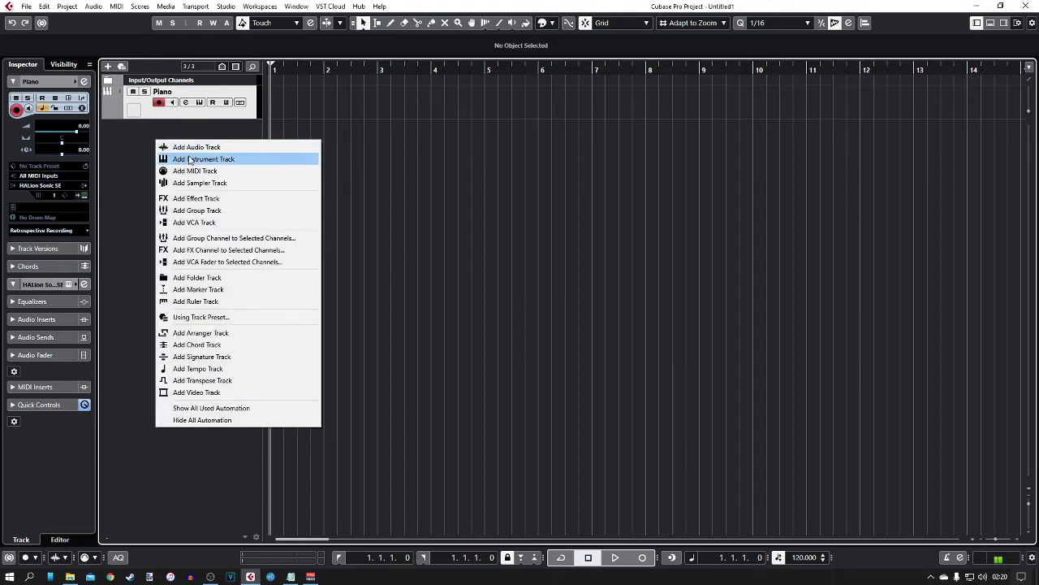
click(188, 159)
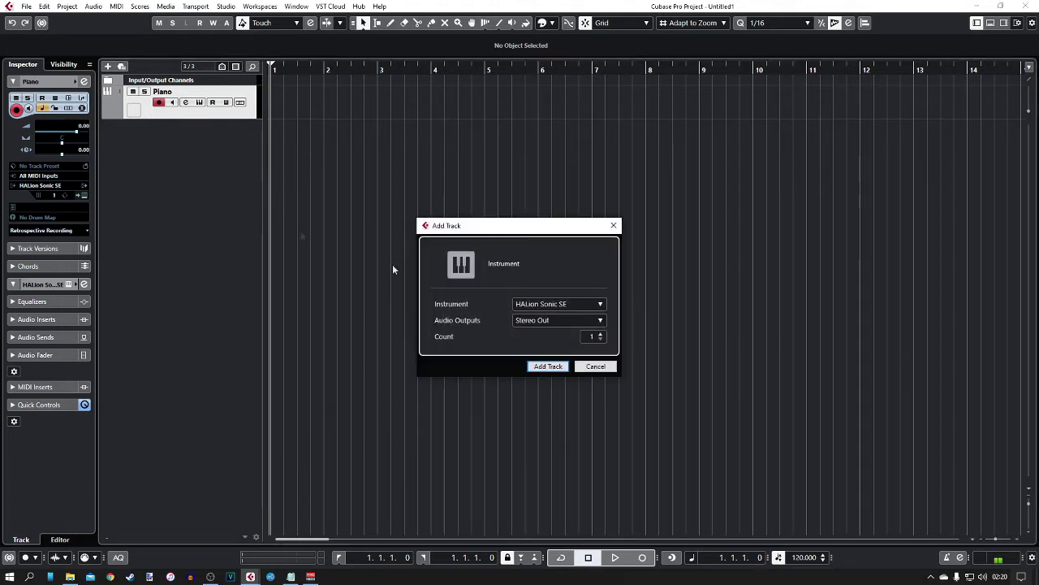
click(573, 306)
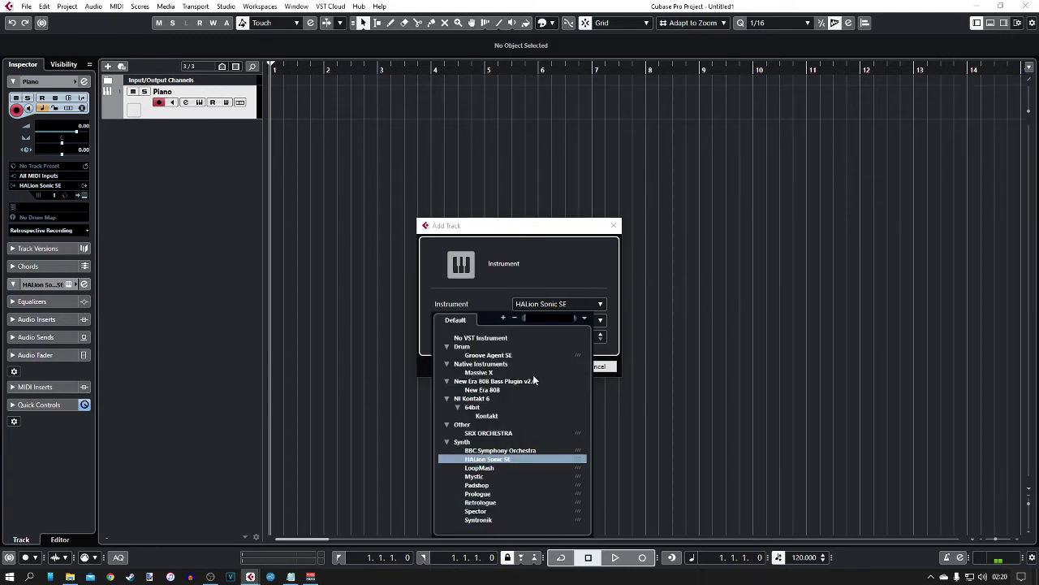
click(486, 416)
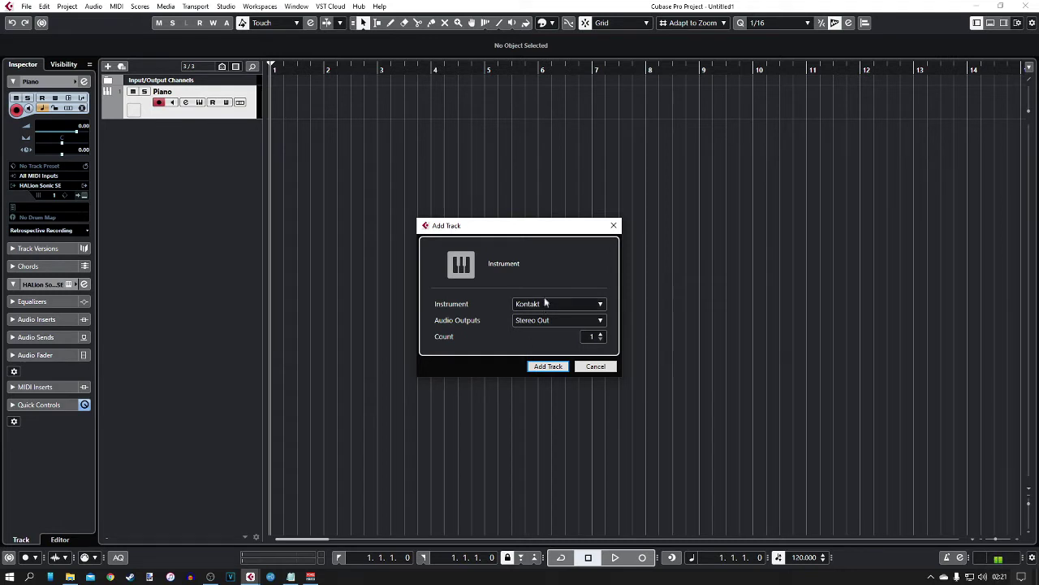
click(548, 366)
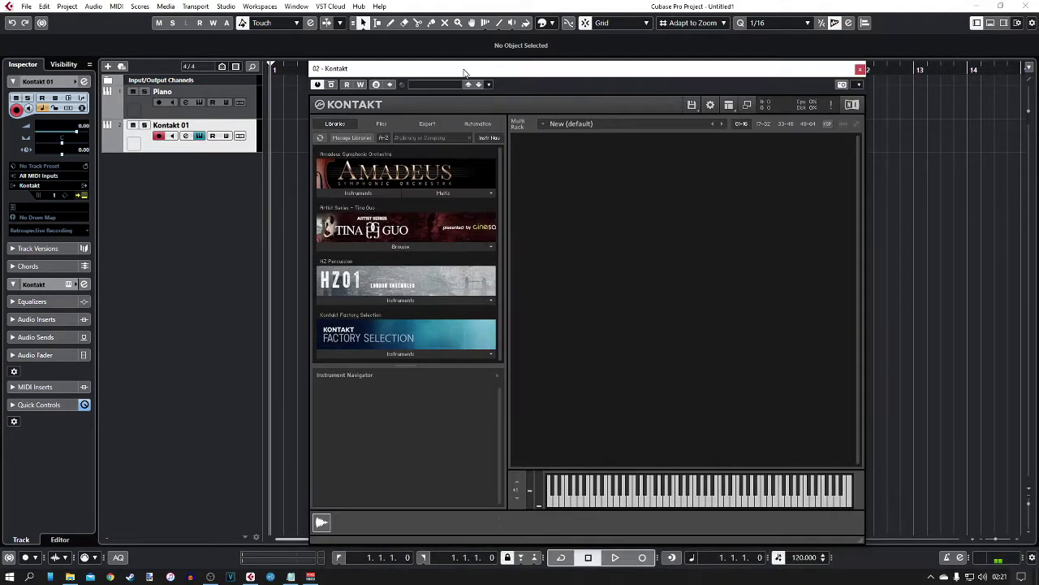
Load 01 Nylon String Guitar from the acoustic guitars of the Amadeus Symphonic Orchestra library and collapse its instrument view.
click(365, 194)
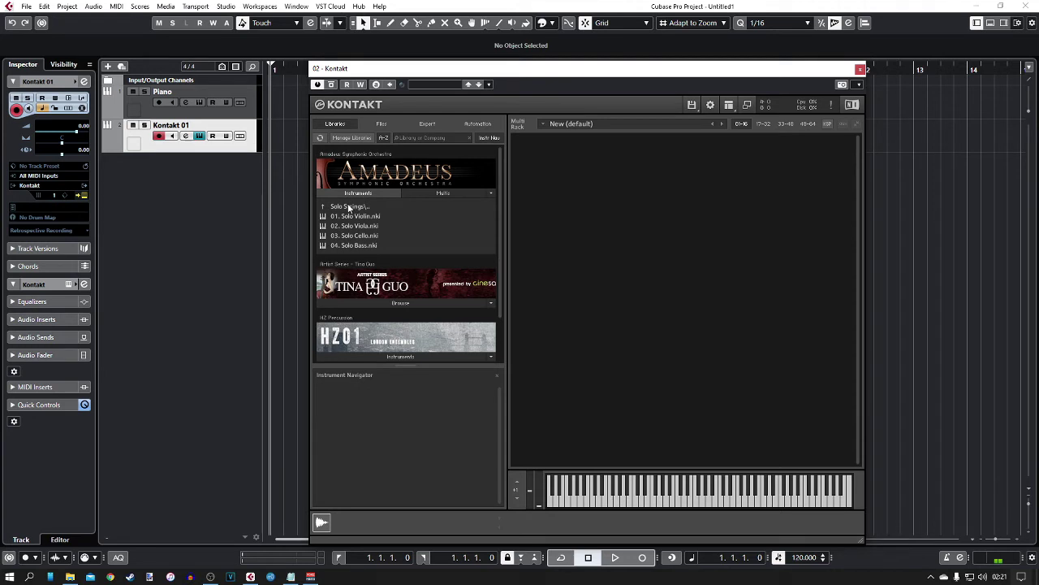
click(349, 207)
click(349, 207)
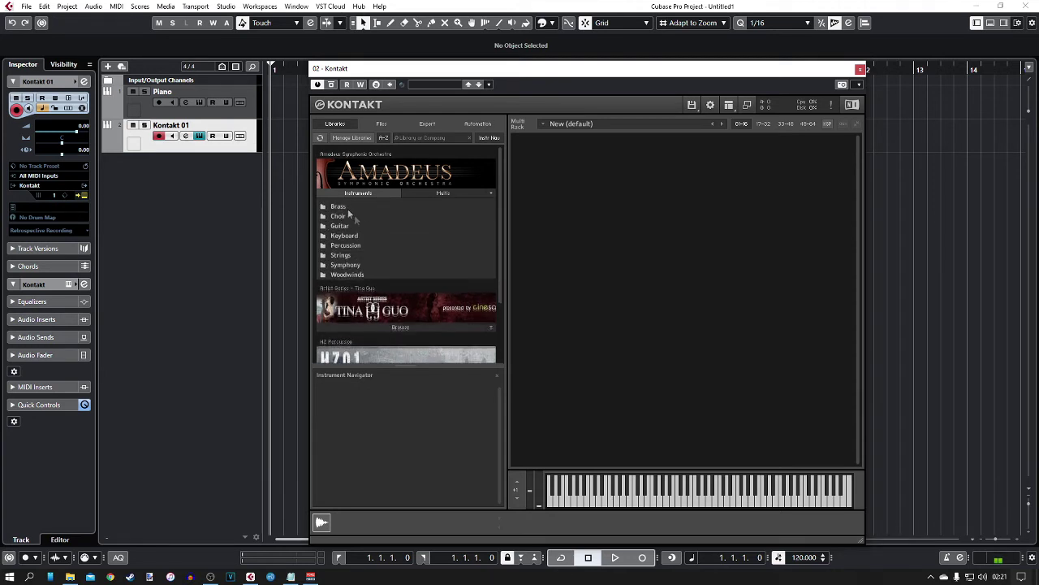
scroll(358, 245, down, 1)
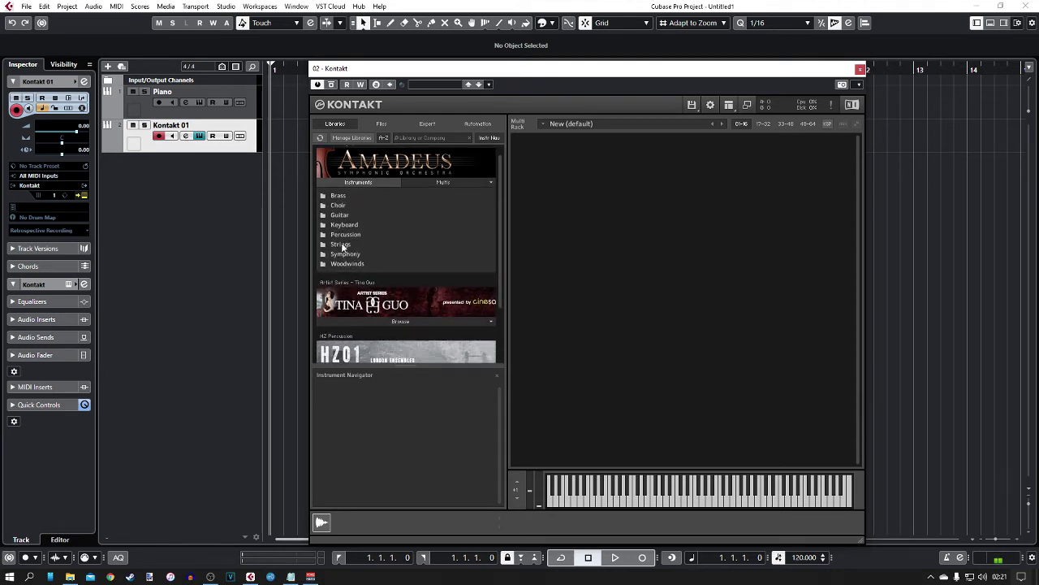
click(342, 216)
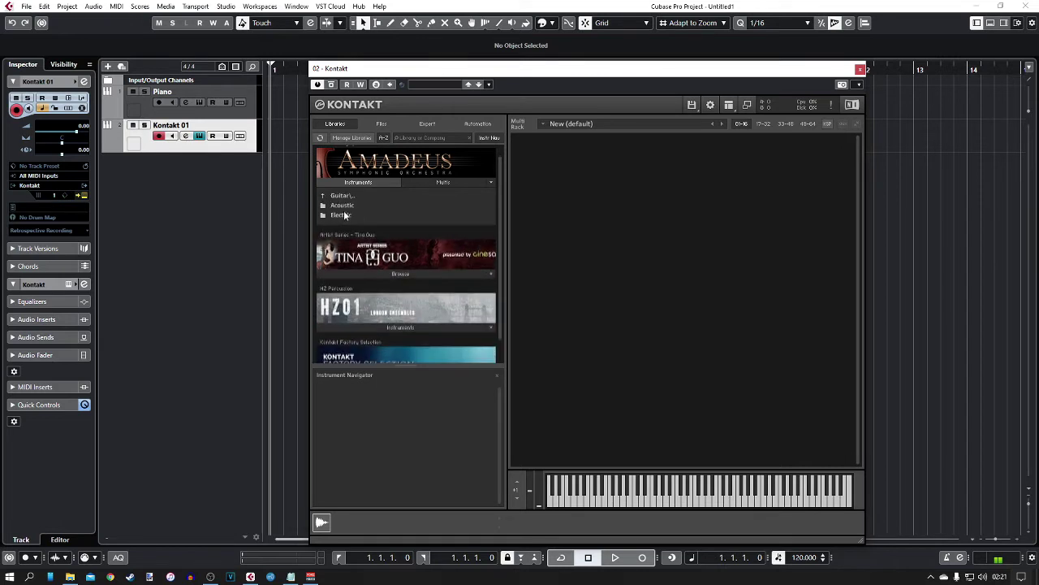
click(342, 206)
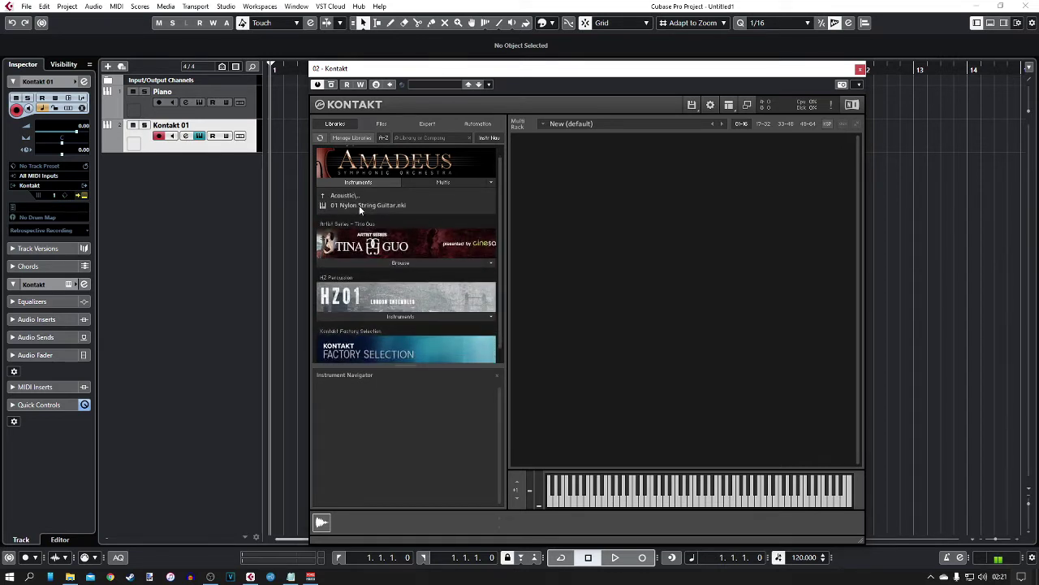
double_click(369, 205)
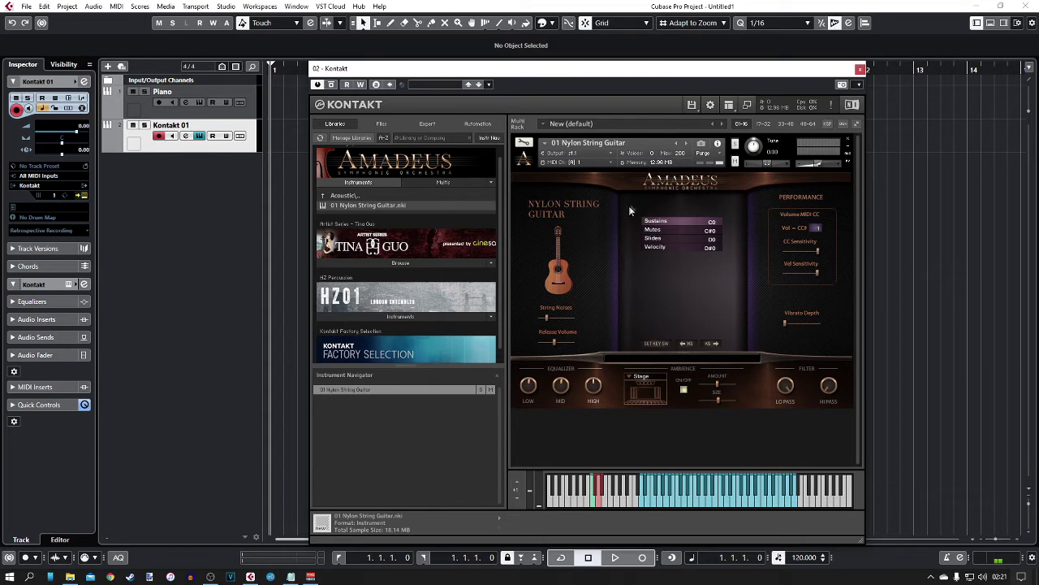
click(522, 166)
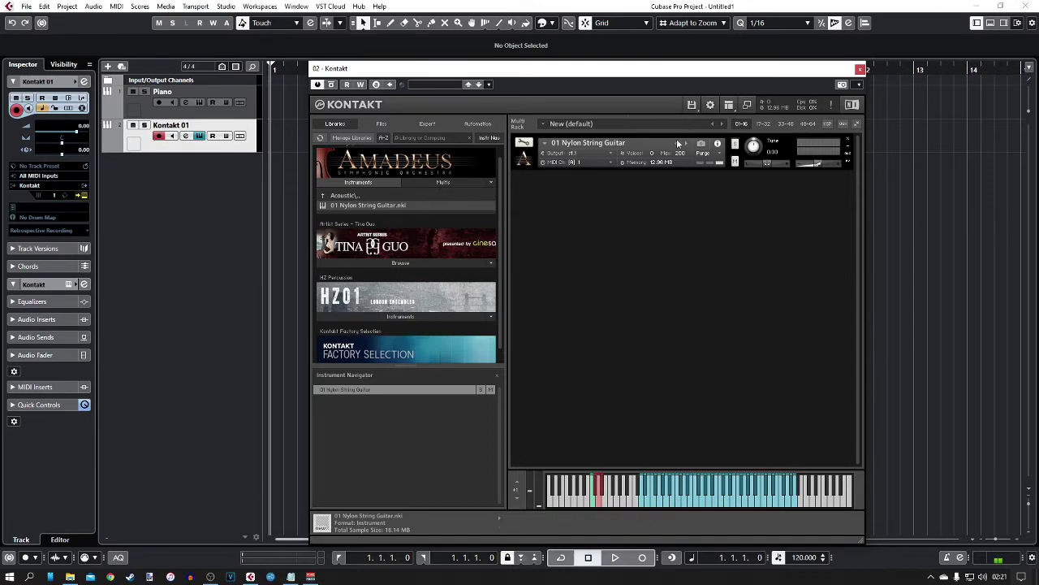
Switch between the Piano and Kontakt 01 tracks, then view the Piano track's HALion Sonic SE instrument and close it.
drag(540, 71, 632, 105)
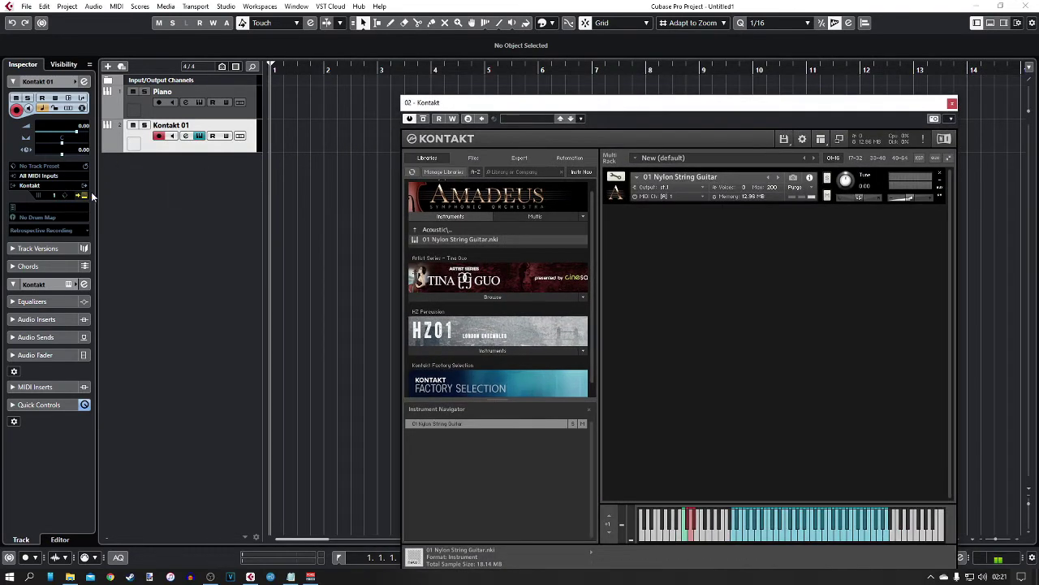
click(193, 114)
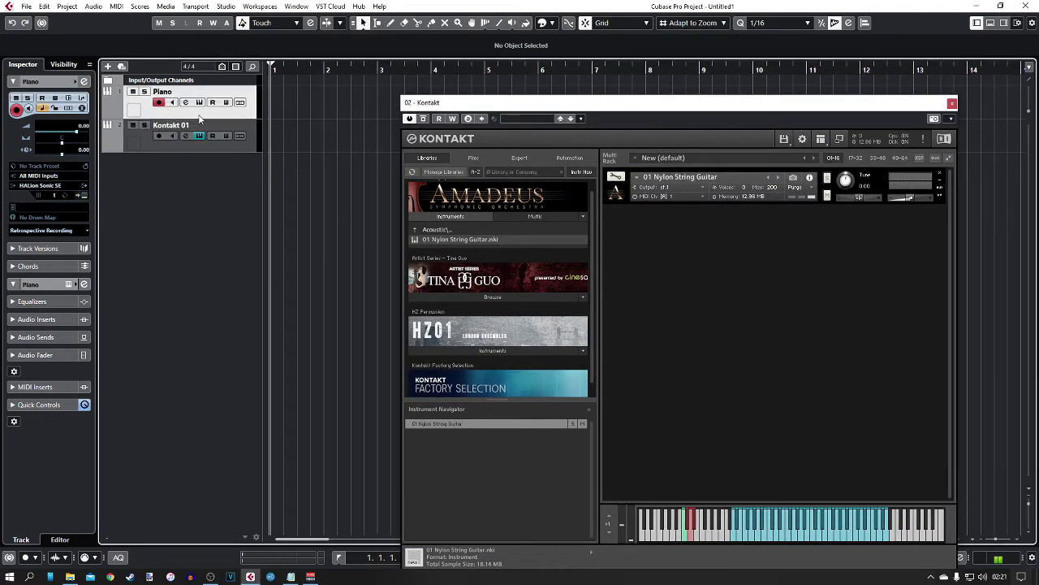
click(183, 145)
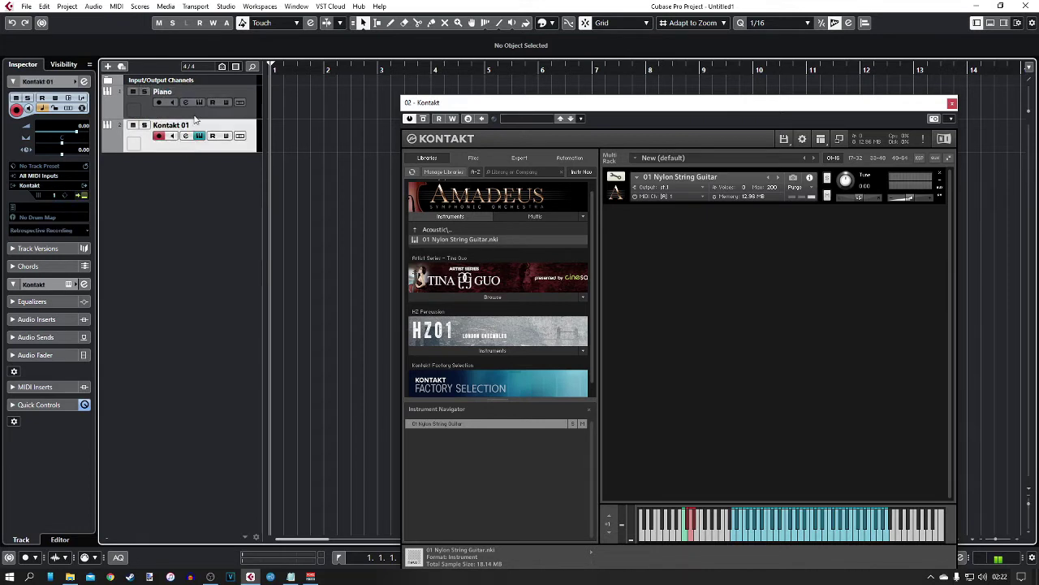
click(194, 114)
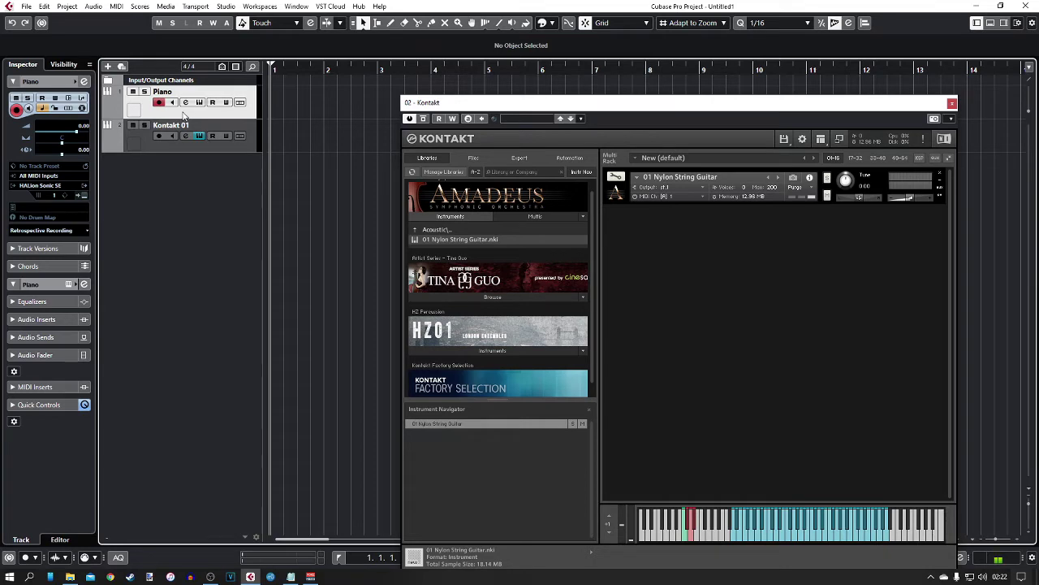
click(84, 197)
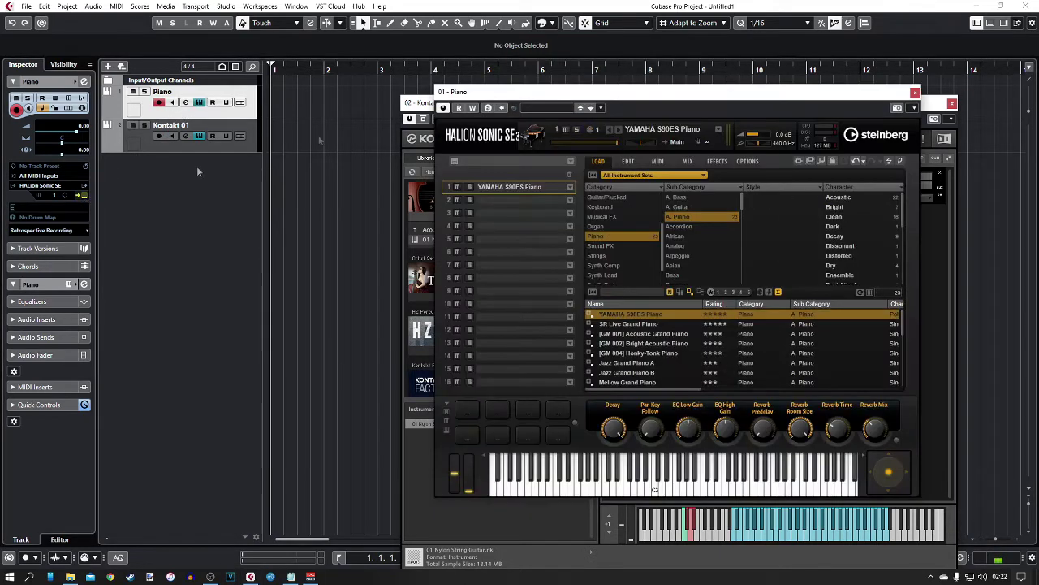
drag(617, 102, 238, 102)
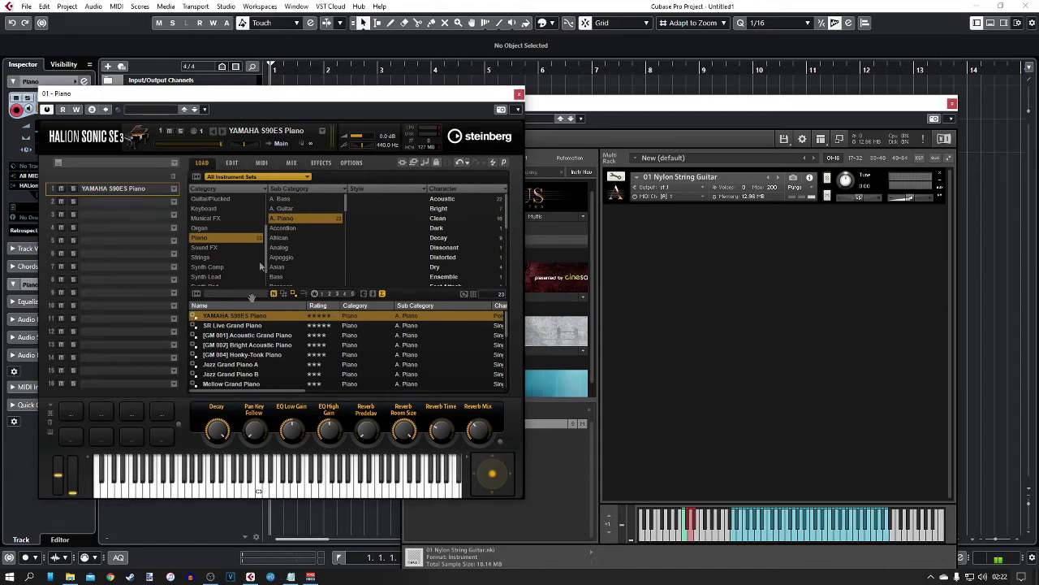
click(519, 94)
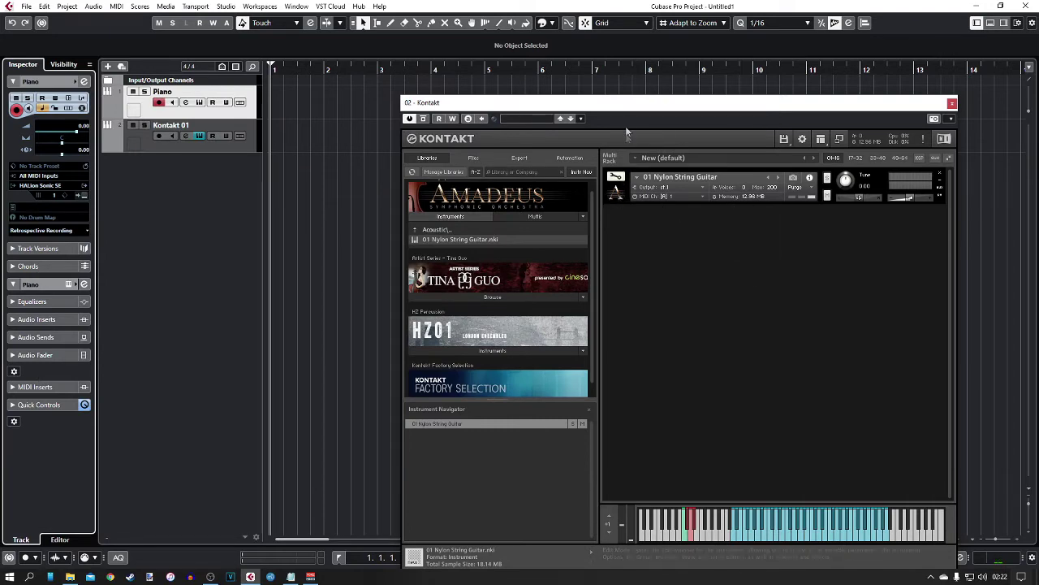
Audition the nylon guitar and the piano by alternating between the Kontakt 01 and Piano tracks, then close Kontakt.
drag(632, 106, 577, 67)
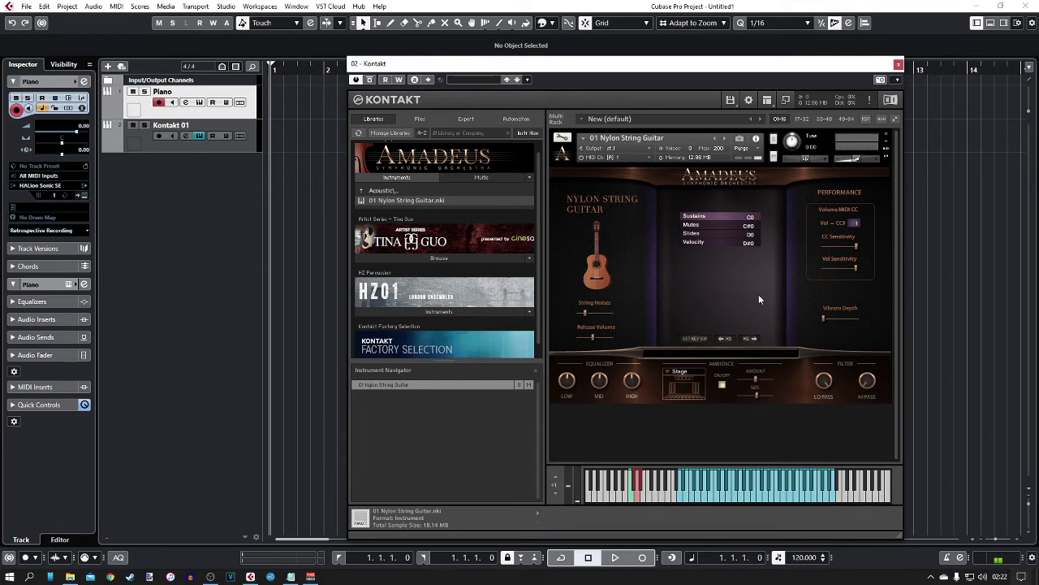
click(231, 145)
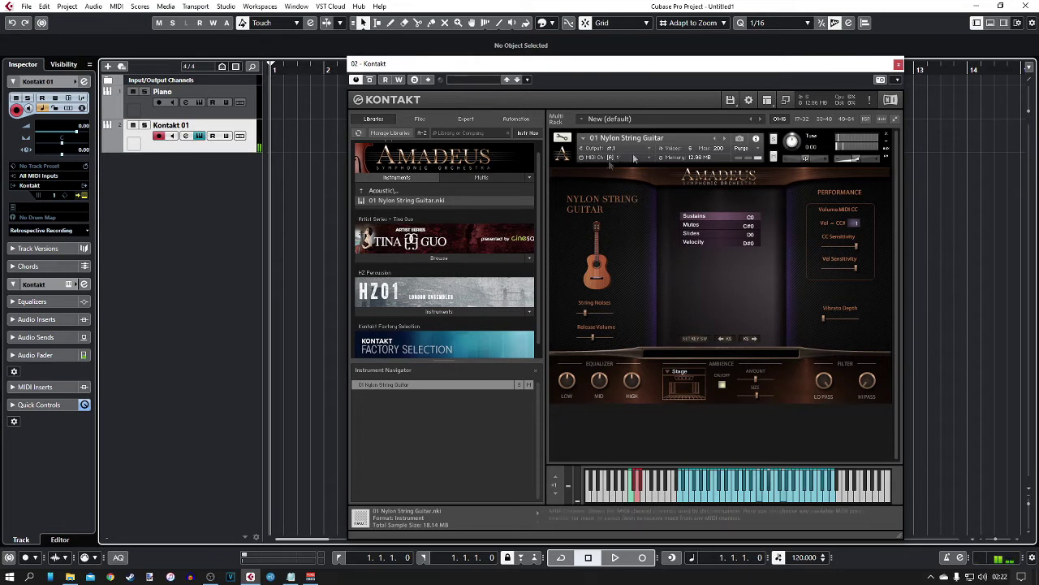
click(242, 120)
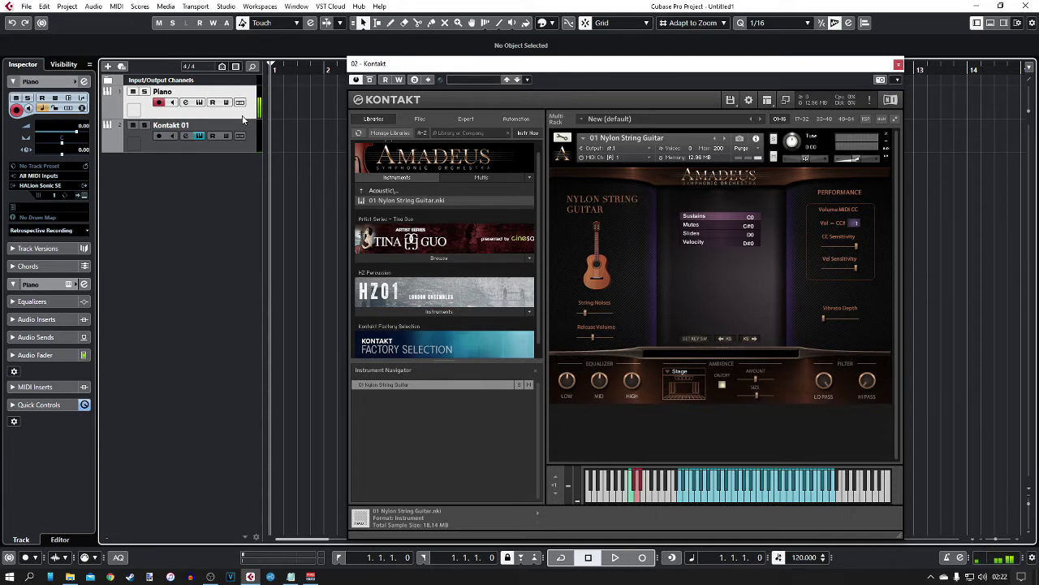
click(240, 149)
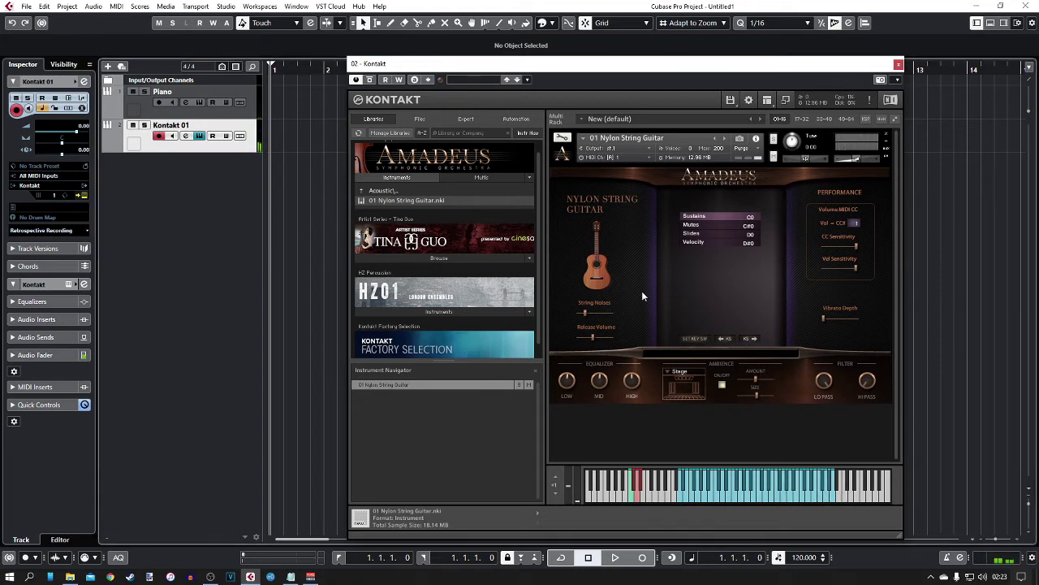
key(ctrl+w)
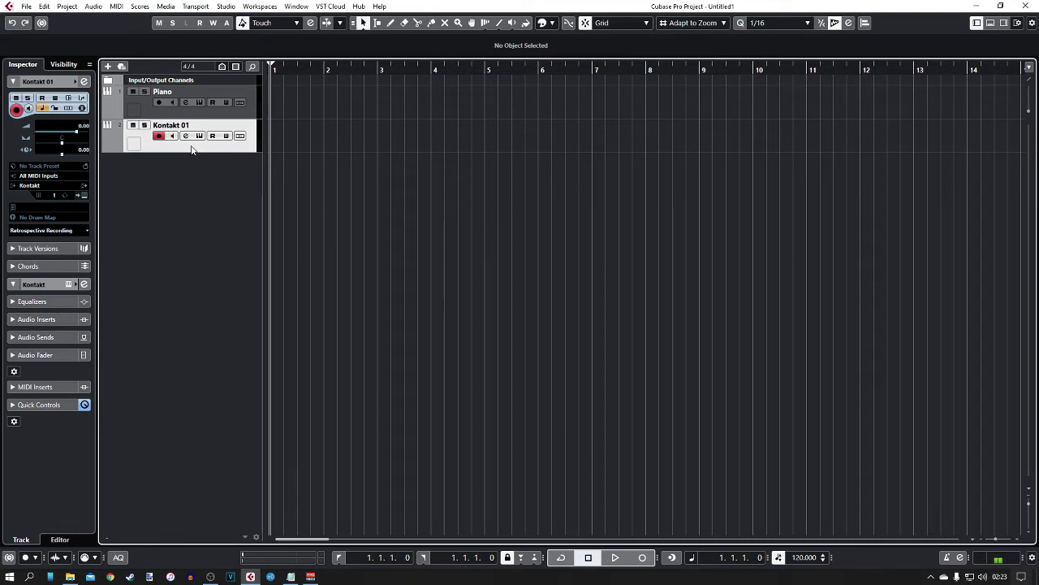
Reopen Kontakt from its track, collapse the guitar and load 07. Violins I Small Sect from the Amadeus String Ensembles folder.
click(83, 195)
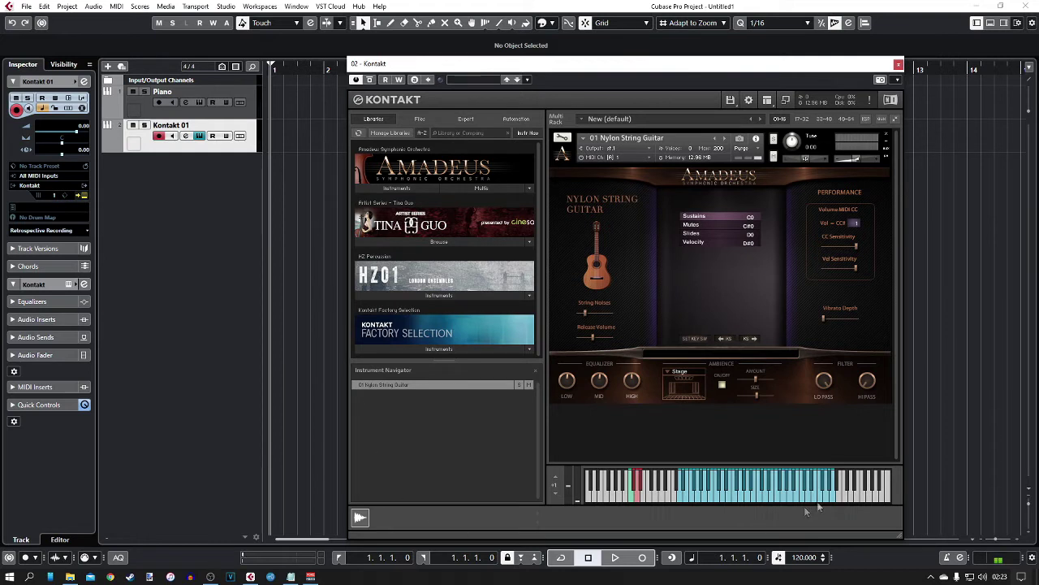
click(561, 160)
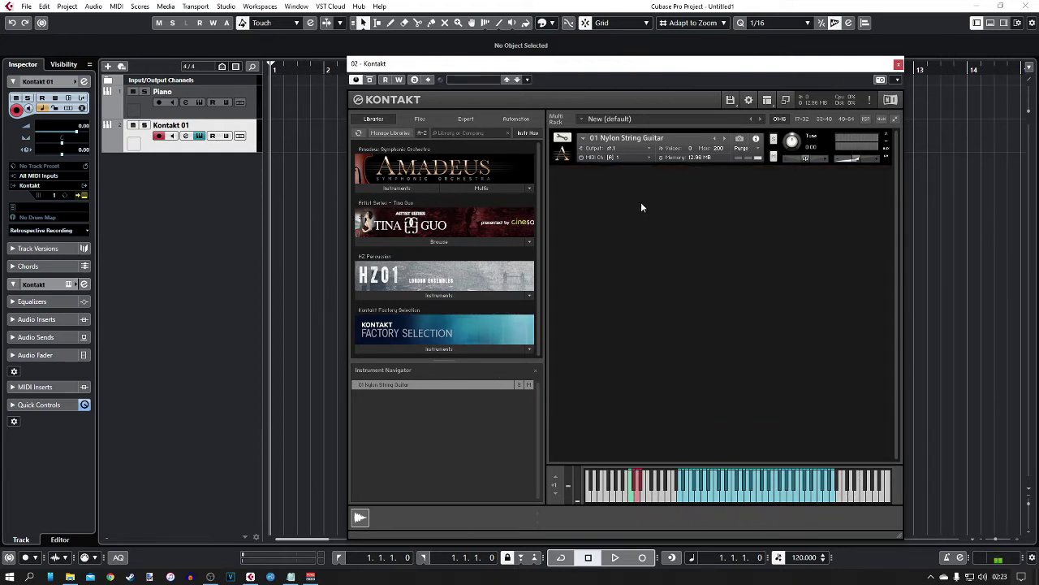
click(388, 190)
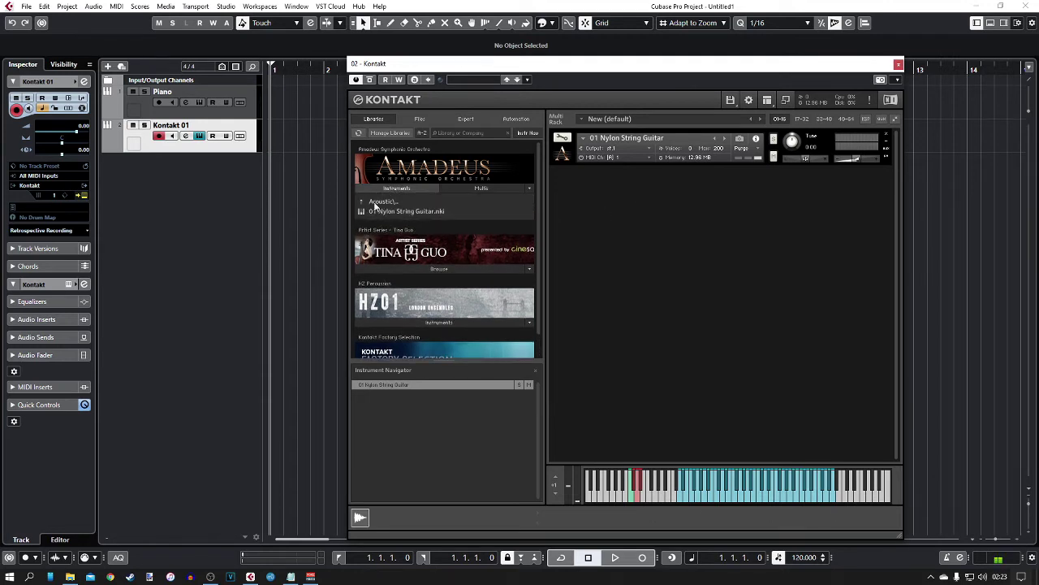
click(375, 202)
click(376, 202)
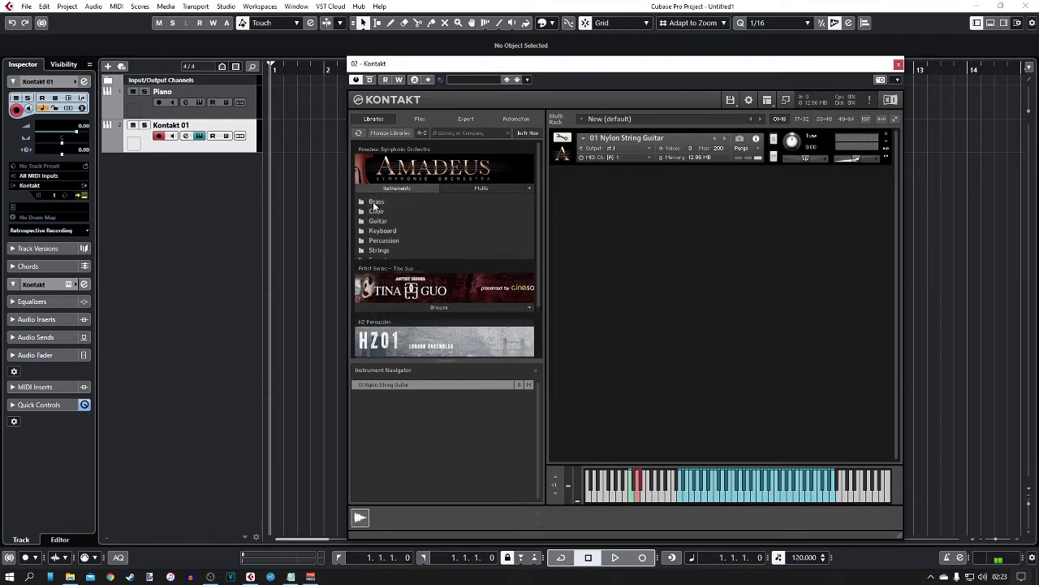
scroll(381, 243, down, 1)
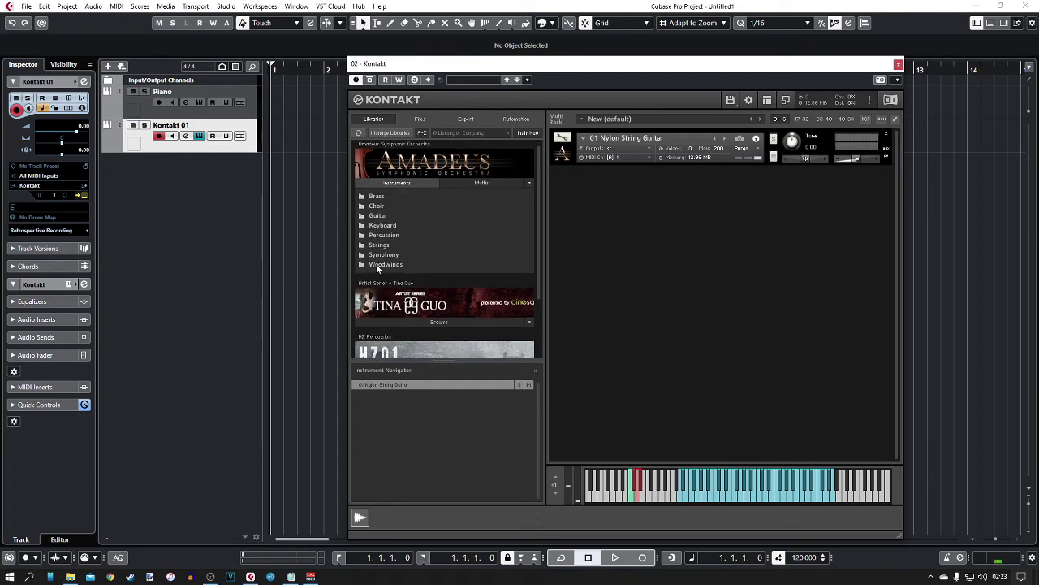
double_click(376, 246)
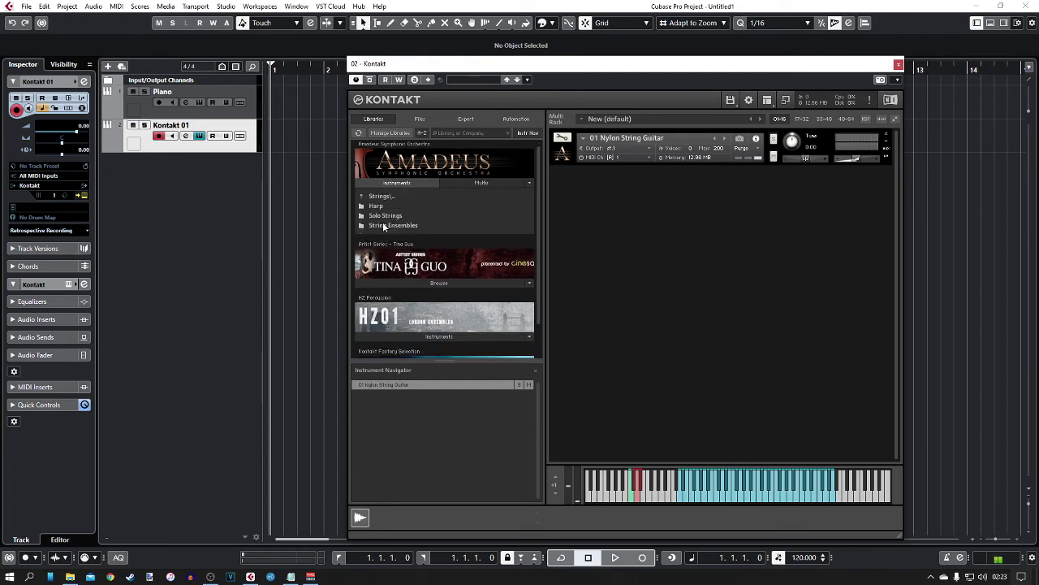
double_click(379, 226)
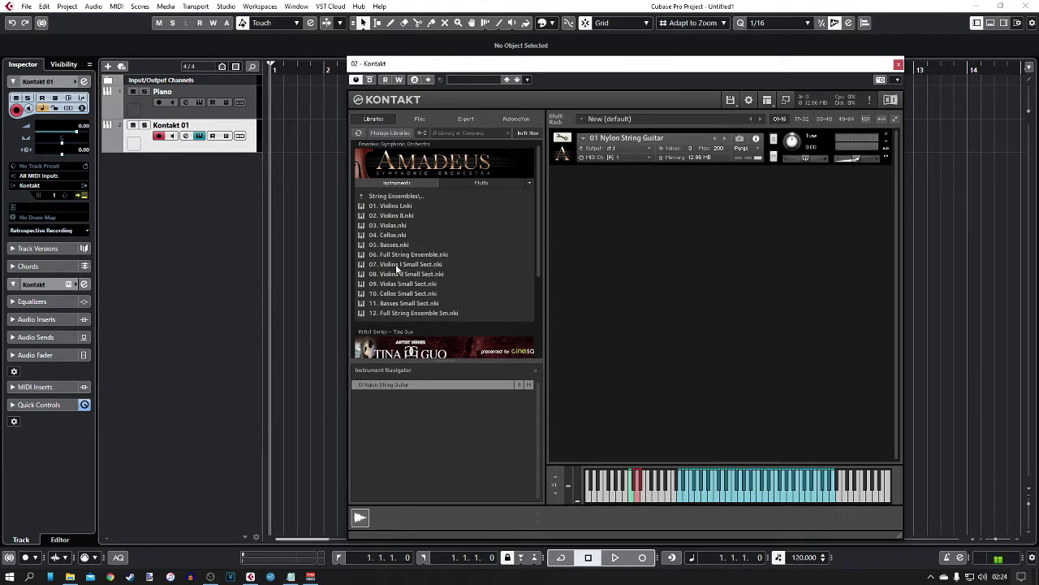
double_click(390, 264)
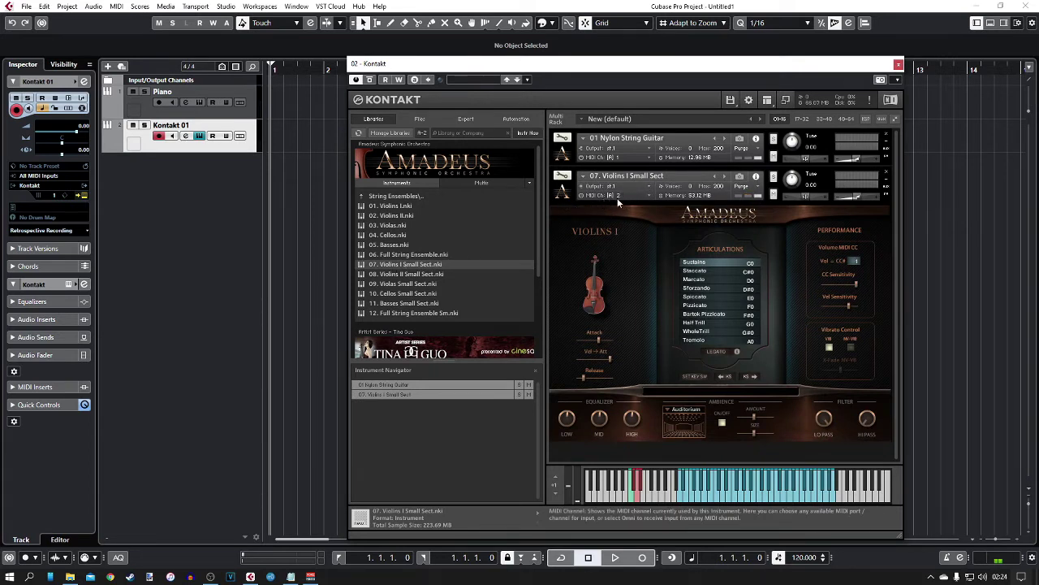
Collapse the Violins I Small Sect instrument and route its output to st.2 (channels 3|4).
click(563, 197)
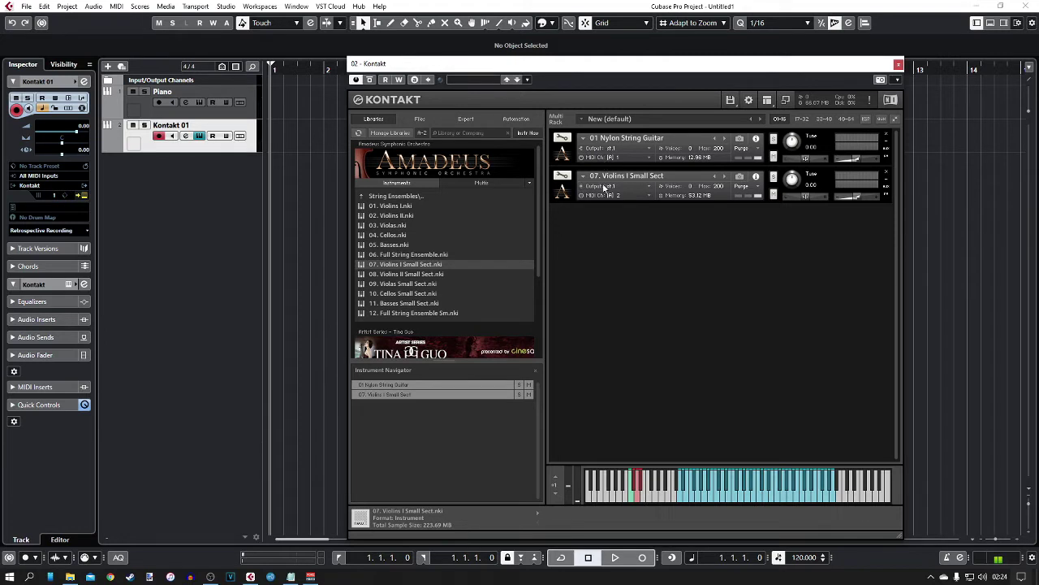
click(650, 186)
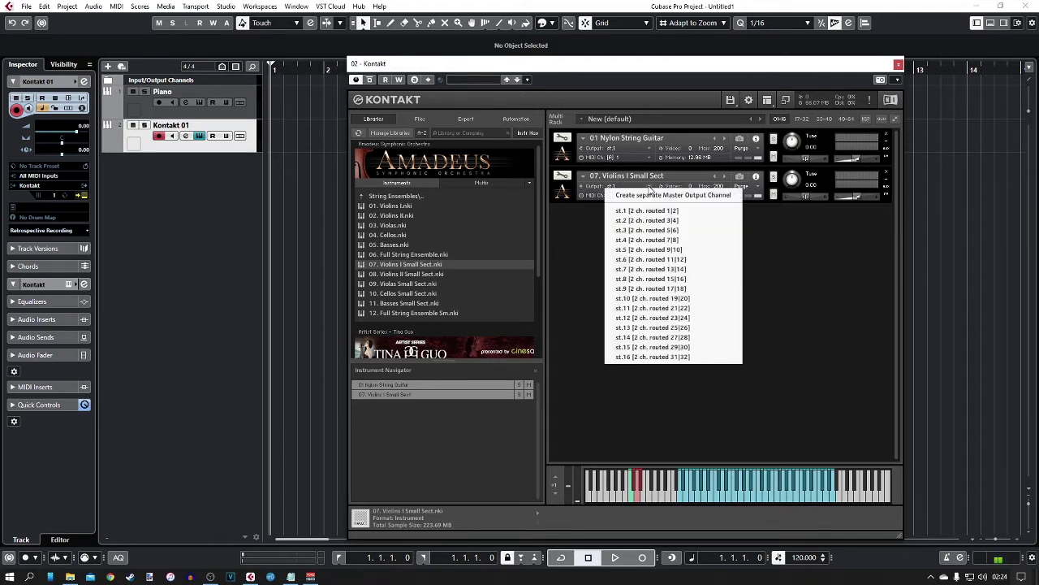
click(622, 221)
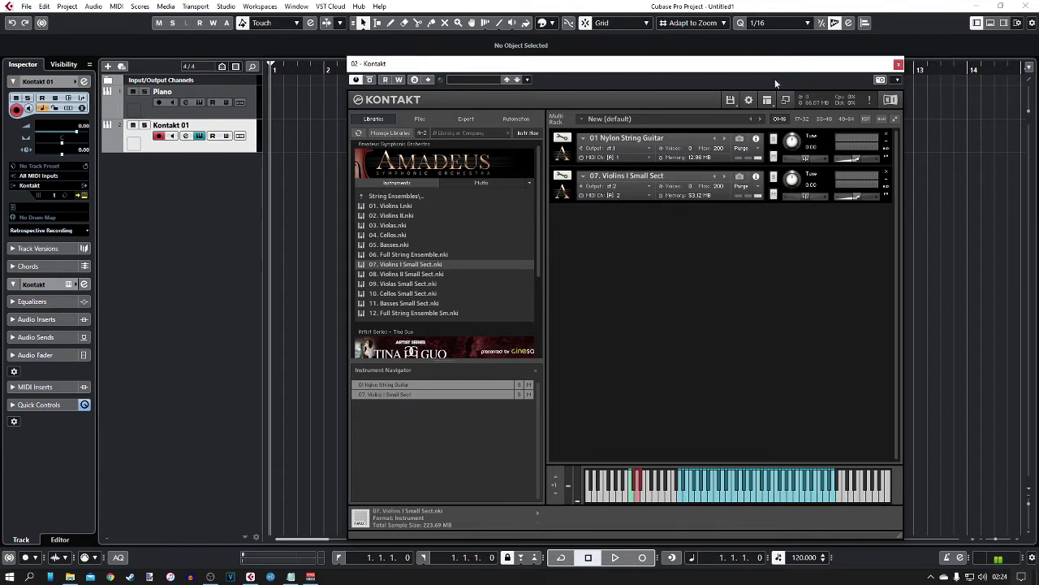
Show the VST instrument rack and activate Kontakt's additional stereo output Kt. st.2.
drag(822, 65, 727, 83)
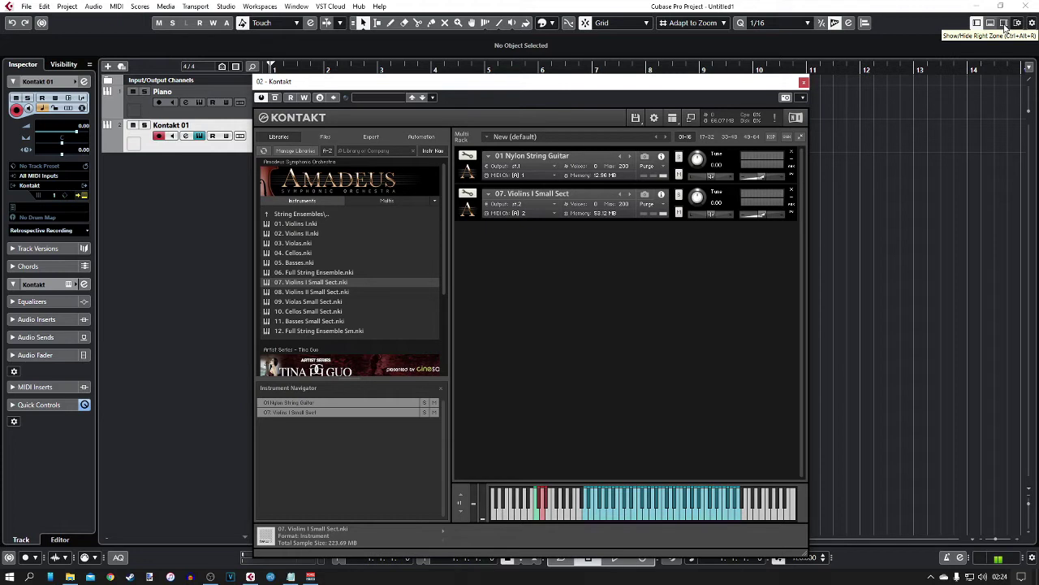
click(1004, 24)
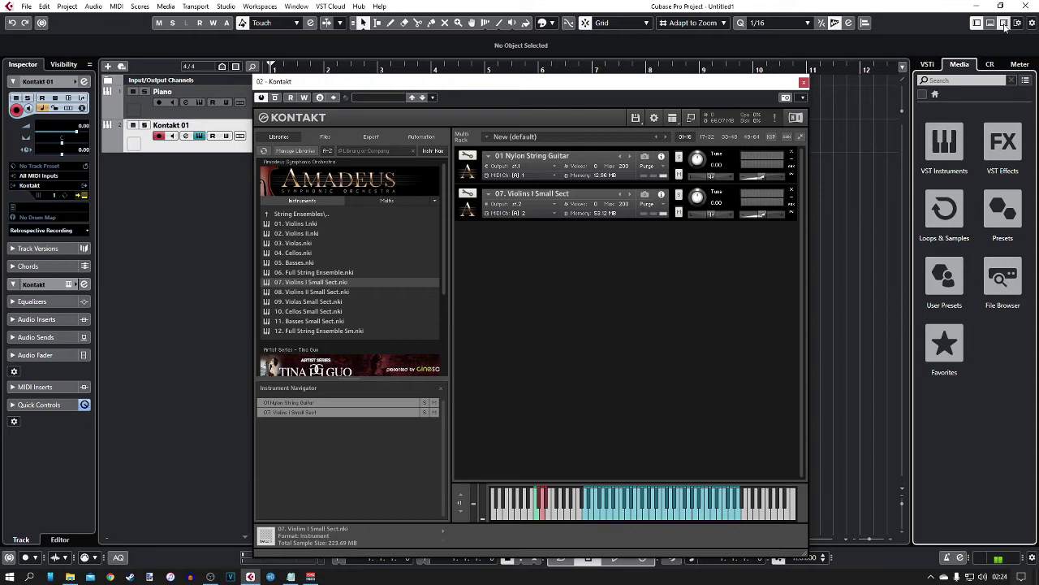
click(929, 65)
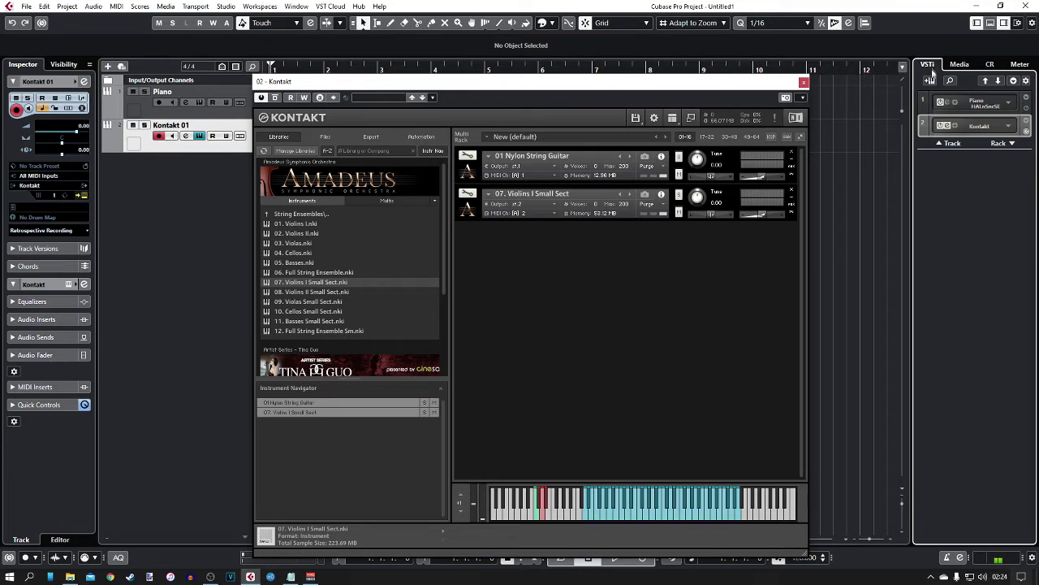
click(1010, 127)
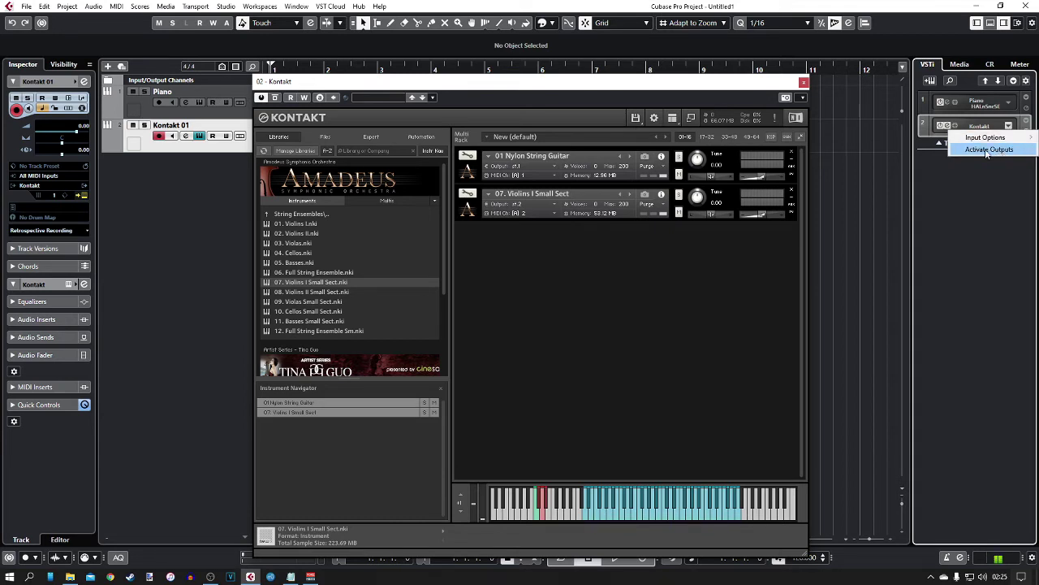
click(986, 151)
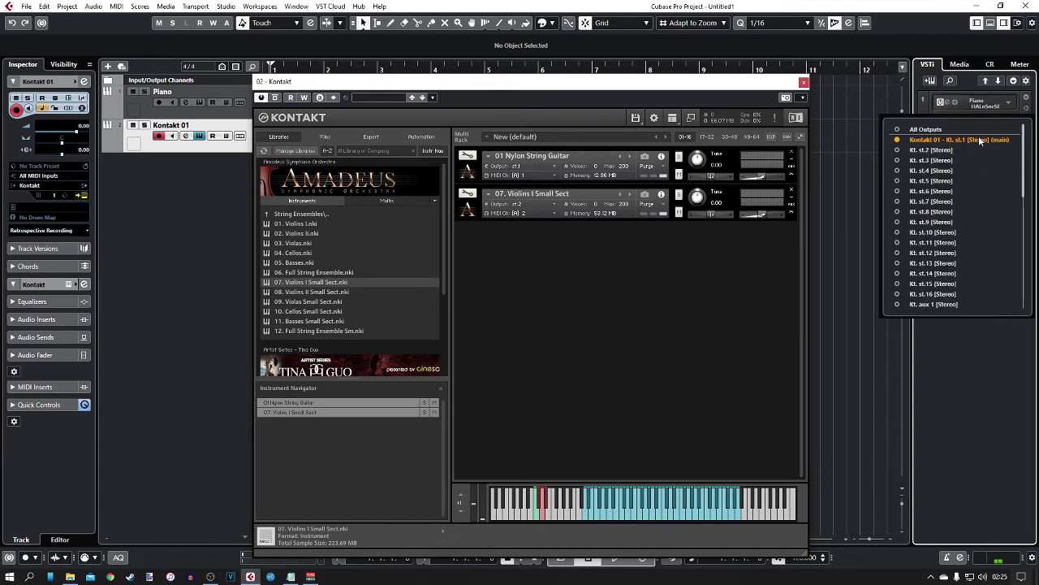
click(897, 150)
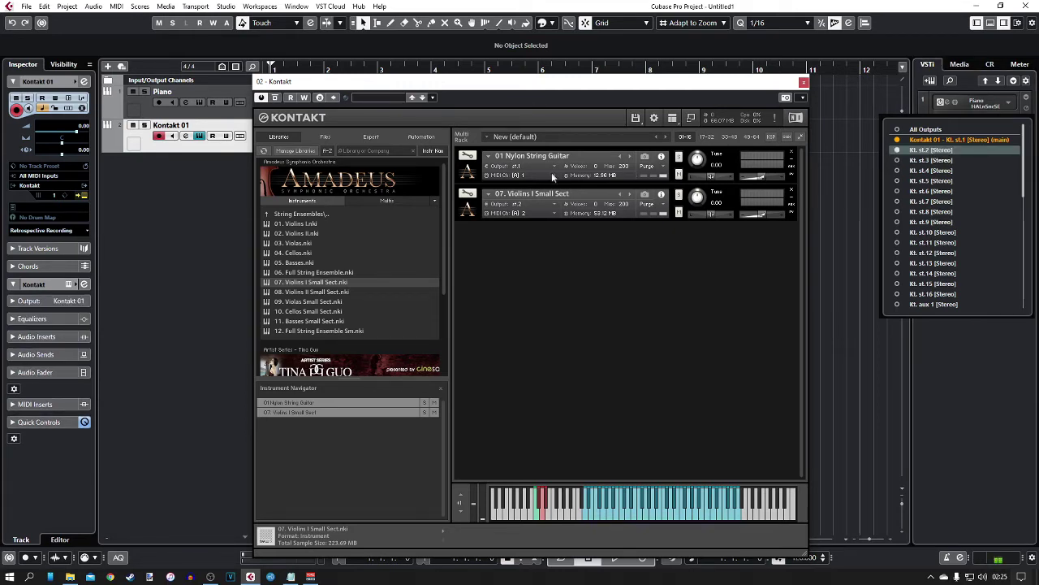
click(533, 203)
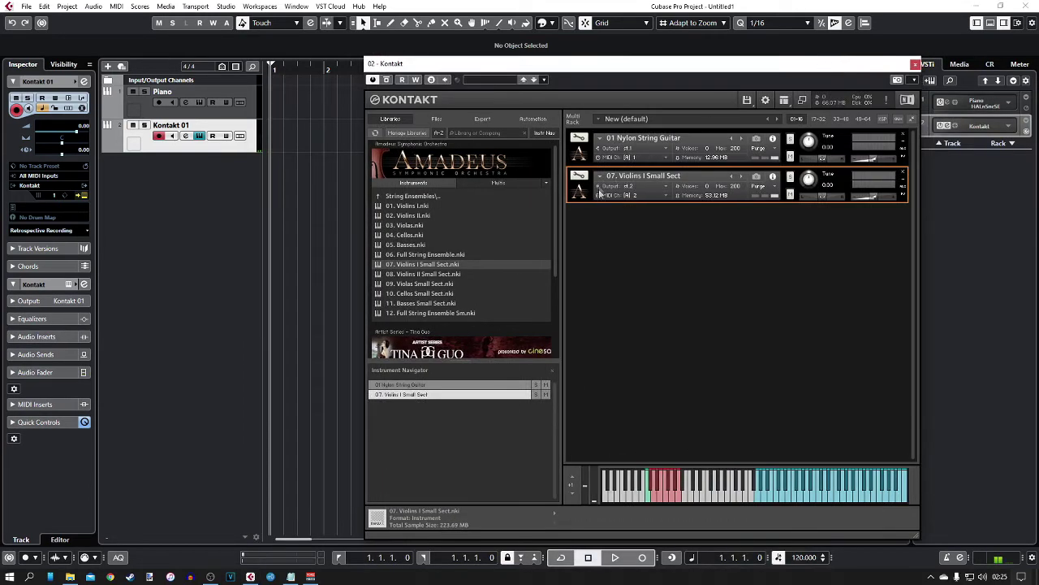
Add one MIDI track named Violin to the project.
right_click(151, 172)
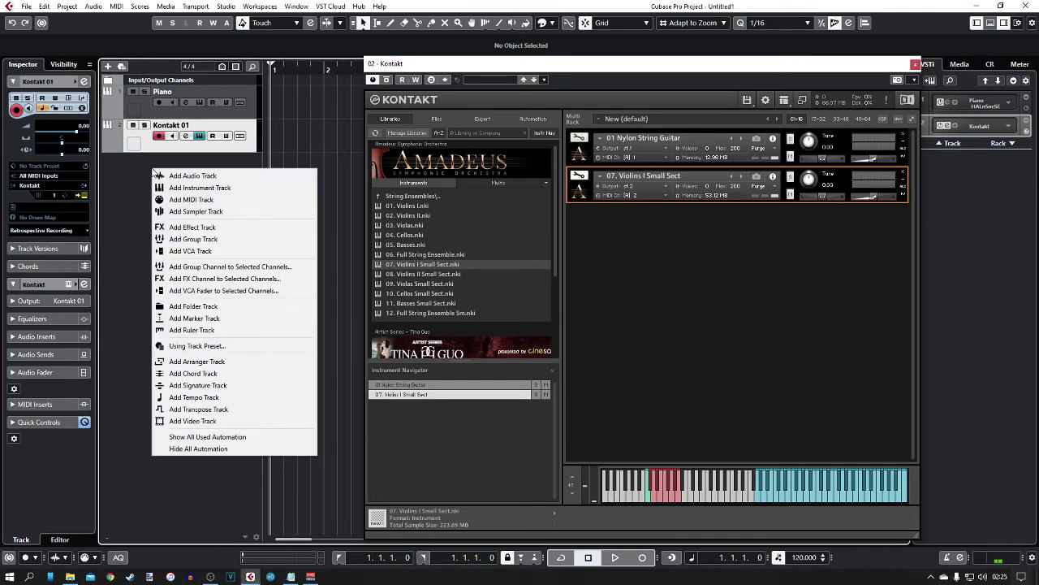
click(191, 200)
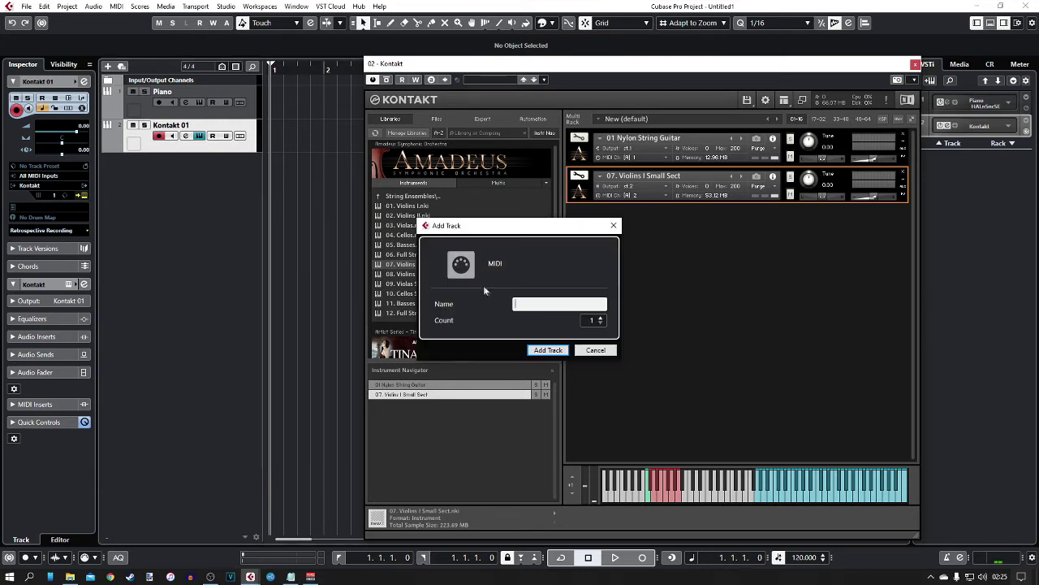
text(Violin)
click(548, 350)
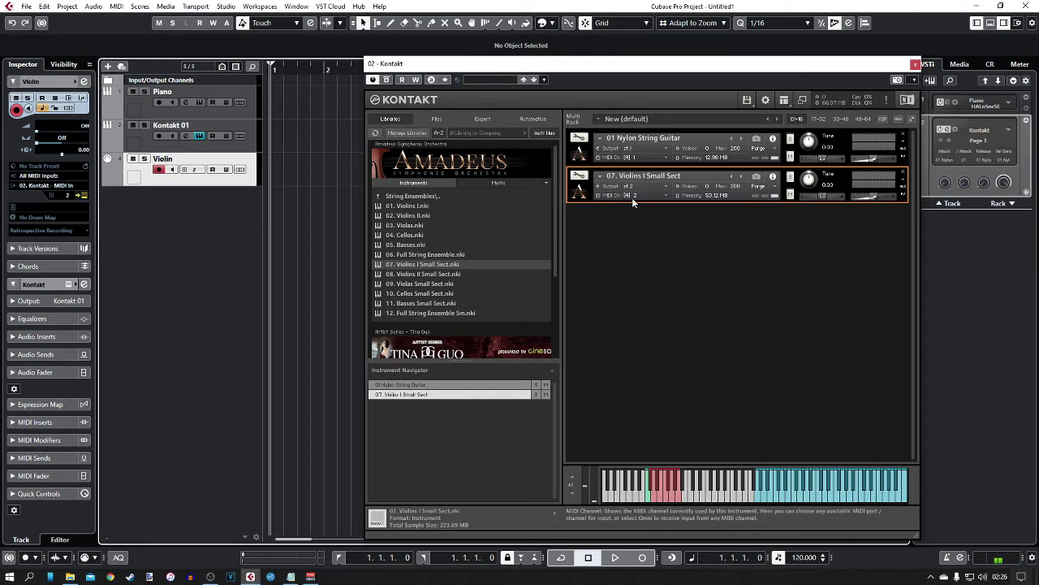
Set the Violin track's MIDI channel to 2 to match the Violins I Small Sect instrument in Kontakt.
click(194, 171)
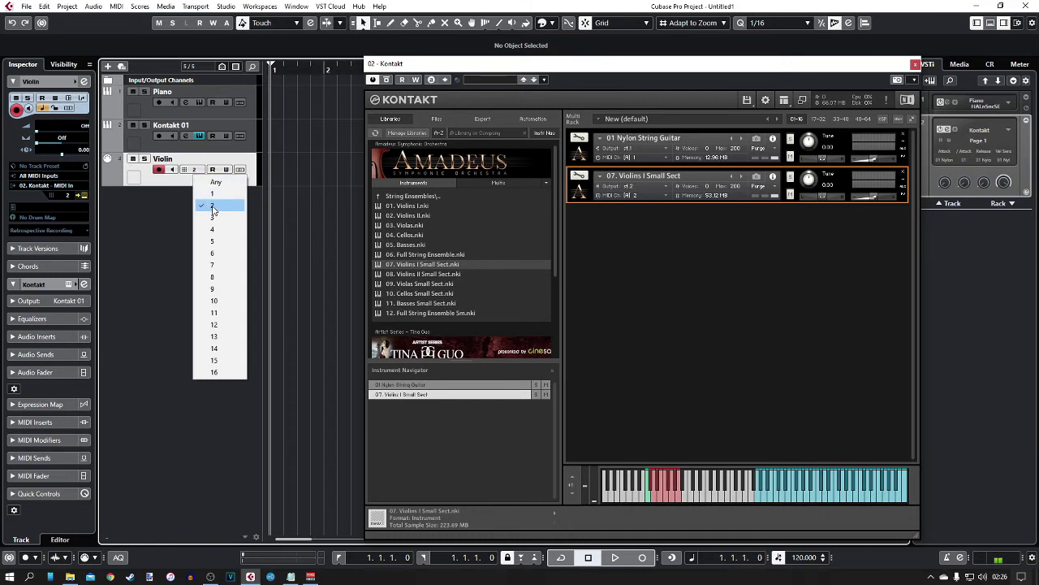
click(168, 190)
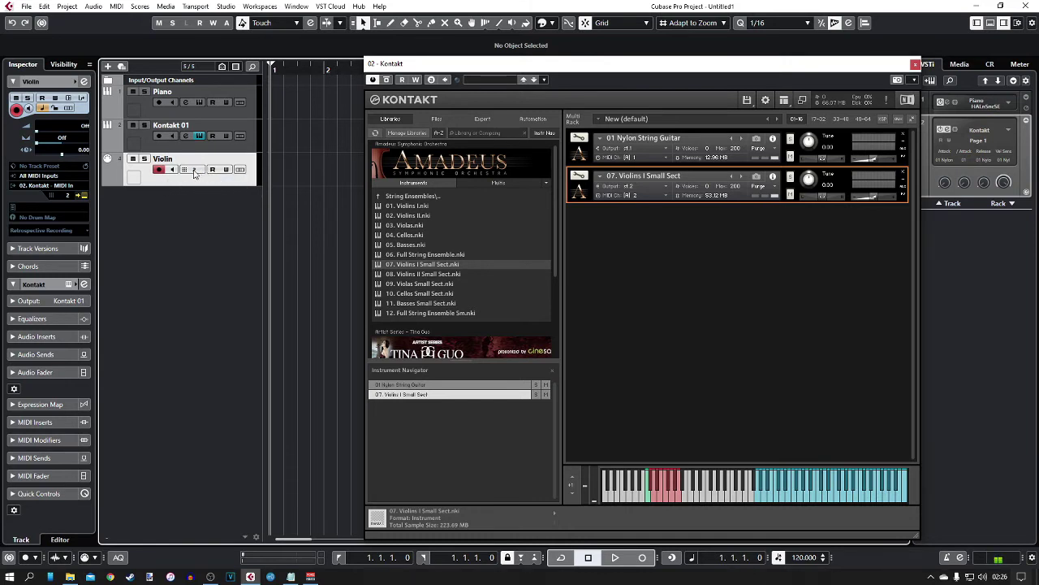
click(194, 173)
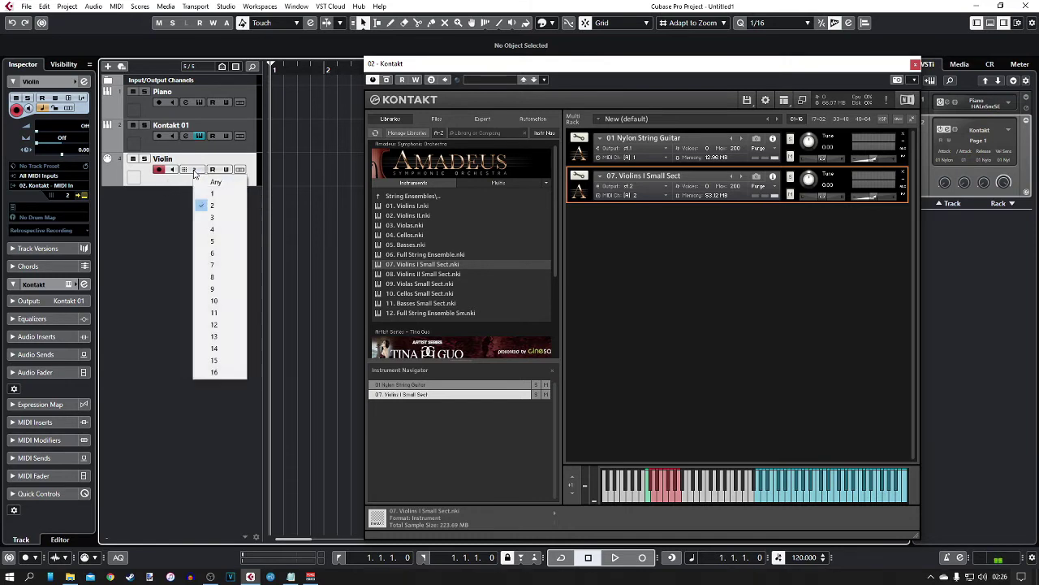
click(216, 208)
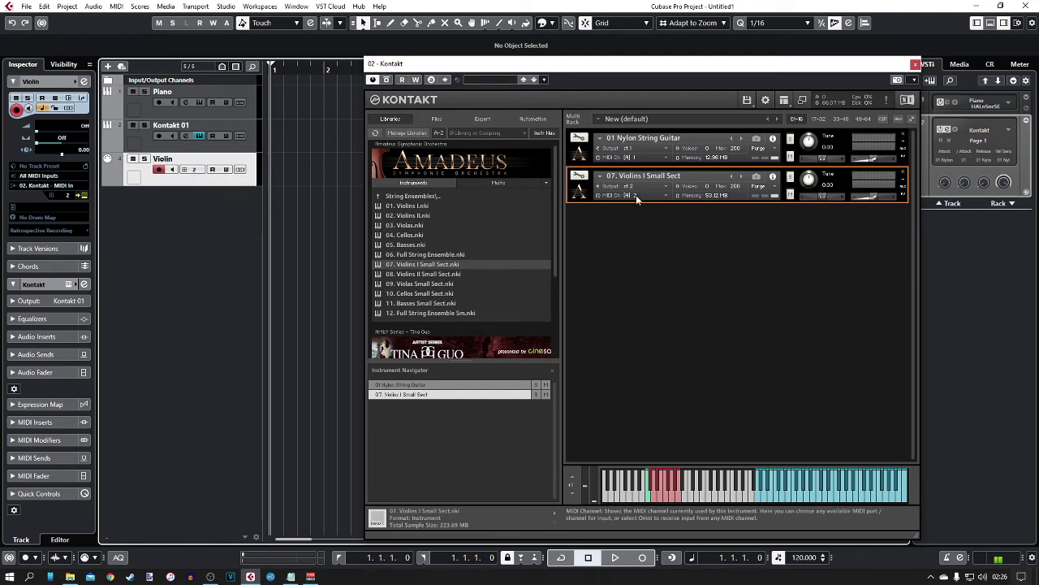
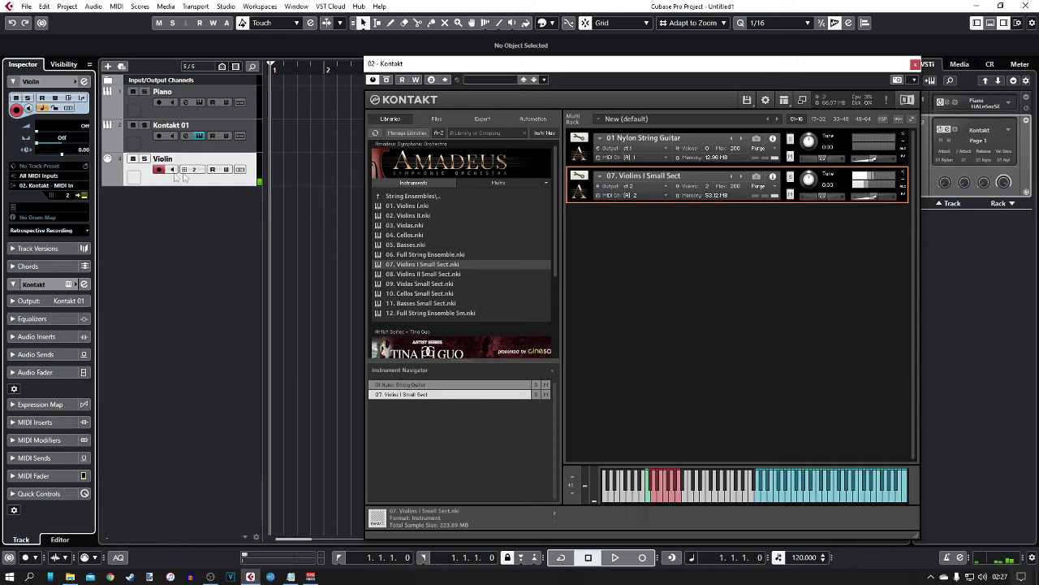
Rename the Kontakt 01 track as Guitar.
double_click(169, 125)
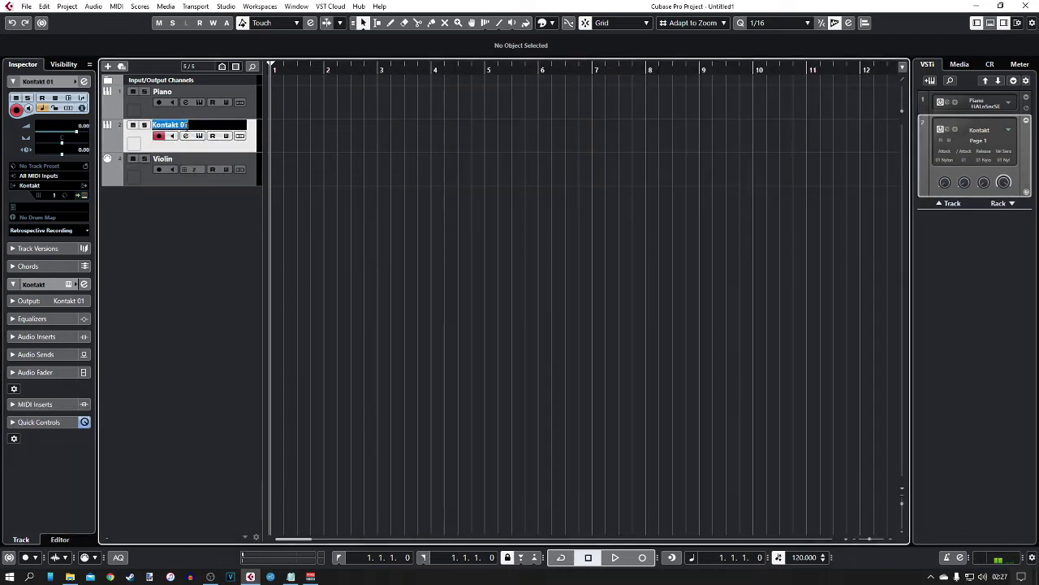
text(Guitar)
key(Return)
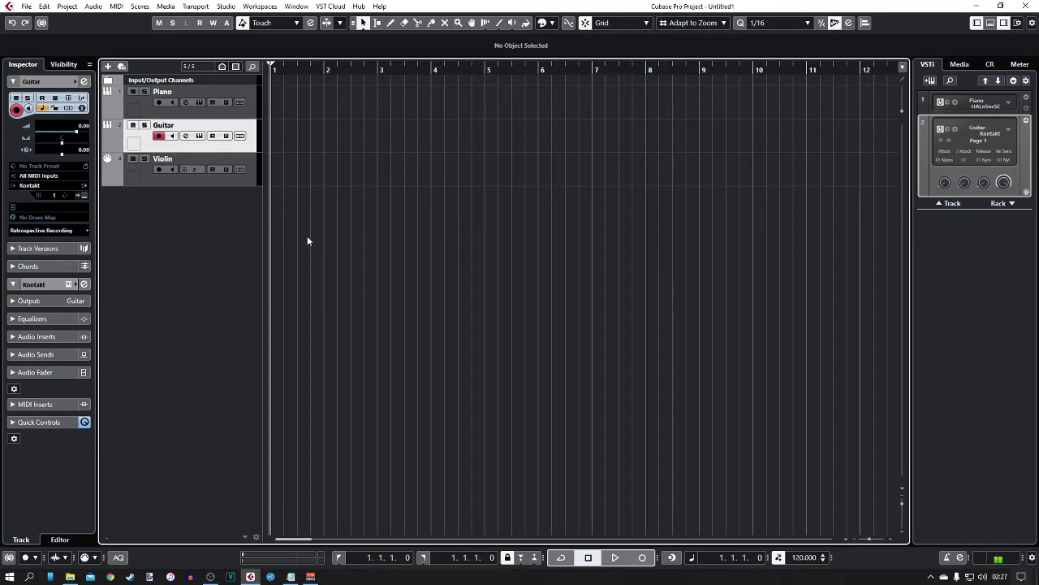
Reopen Kontakt from the Guitar track, audition the violins on its on-screen keyboard and close it.
click(85, 194)
click(794, 500)
click(827, 501)
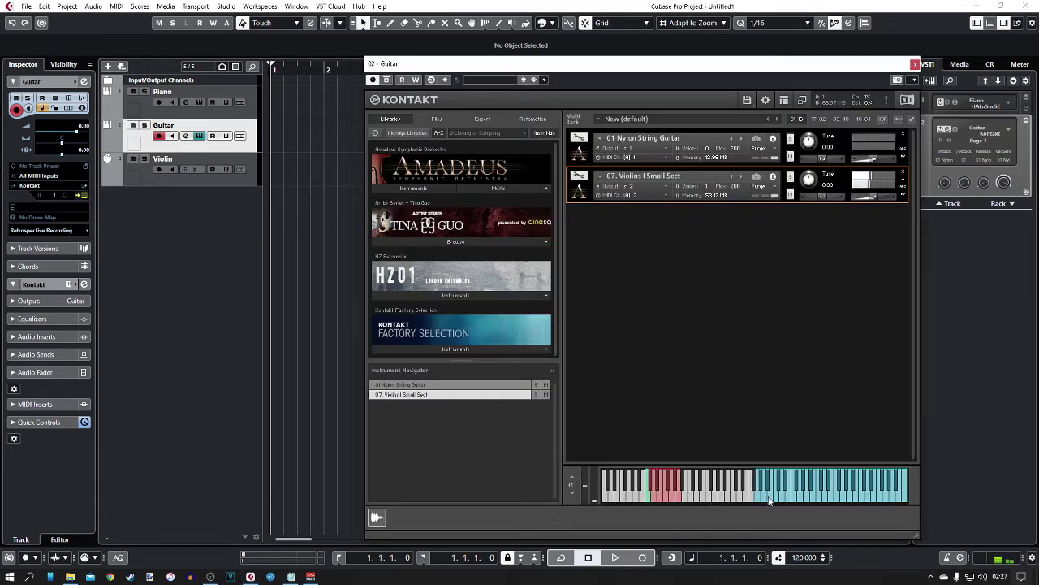
click(916, 64)
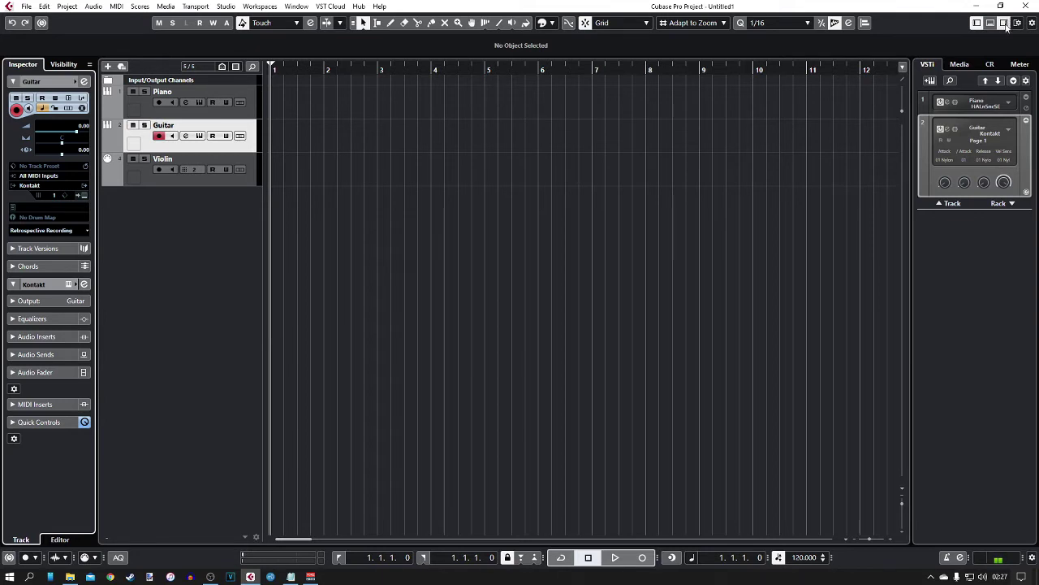
Hide the instrument rack and draw a MIDI part on the Piano track from bar 1 to bar 8.
click(1005, 25)
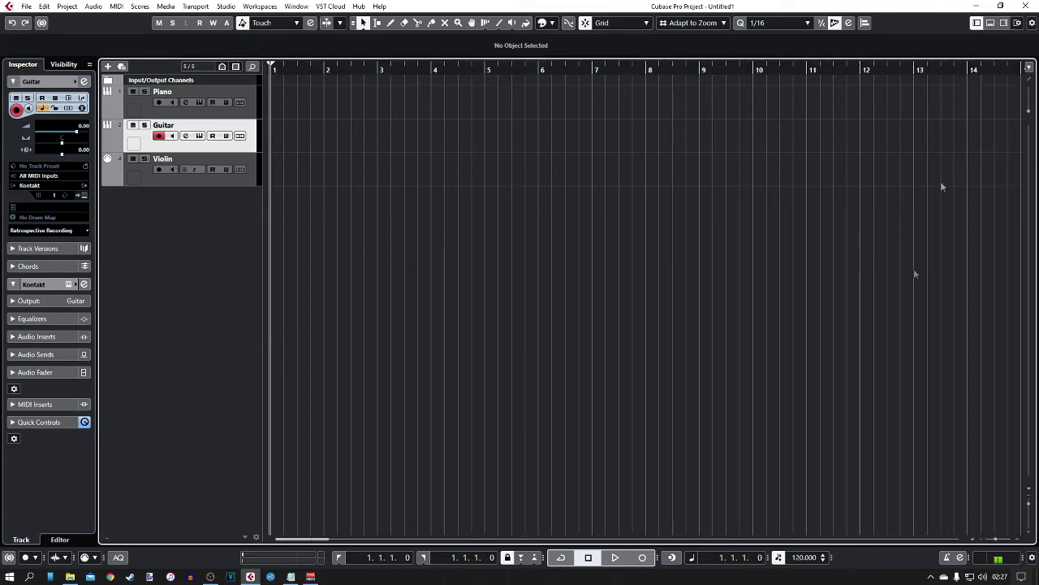
click(390, 23)
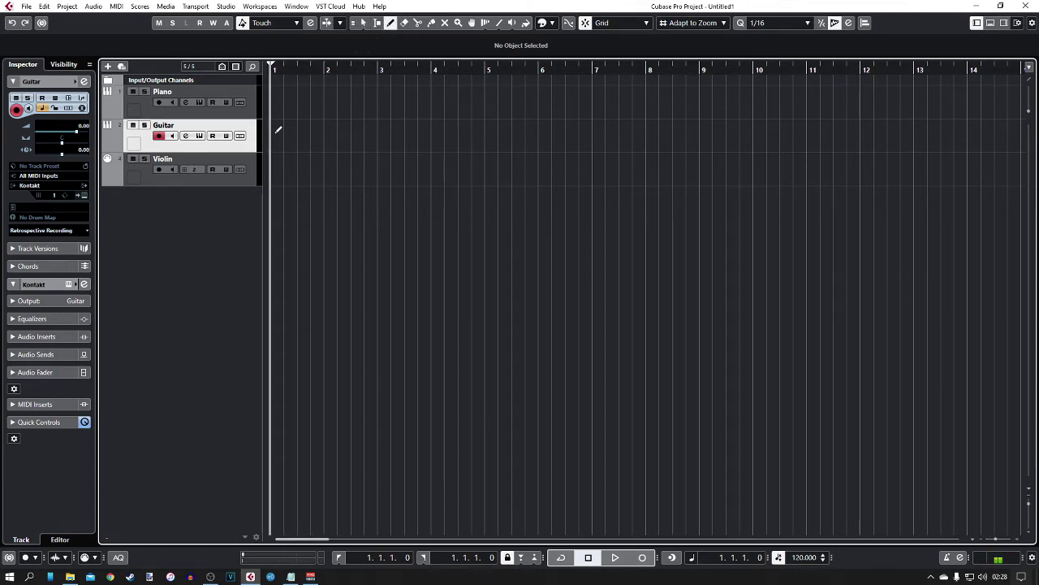
mouse_move(275, 100)
mouse_down()
mouse_move(284, 86)
mouse_move(648, 87)
mouse_move(292, 93)
mouse_move(650, 100)
mouse_up()
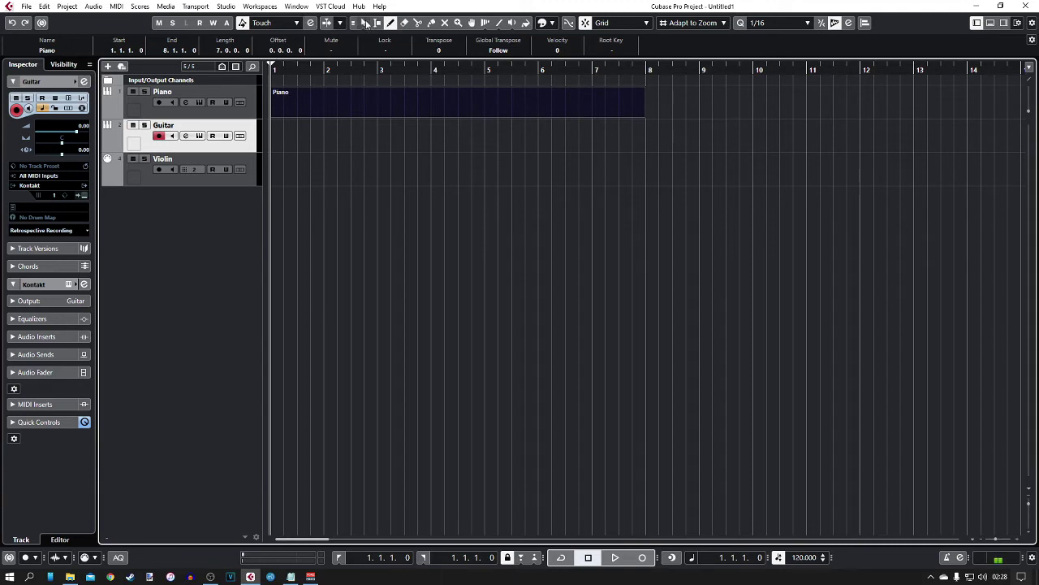
View the Piano part in a separate Key Editor window, then close that window.
click(365, 23)
double_click(301, 103)
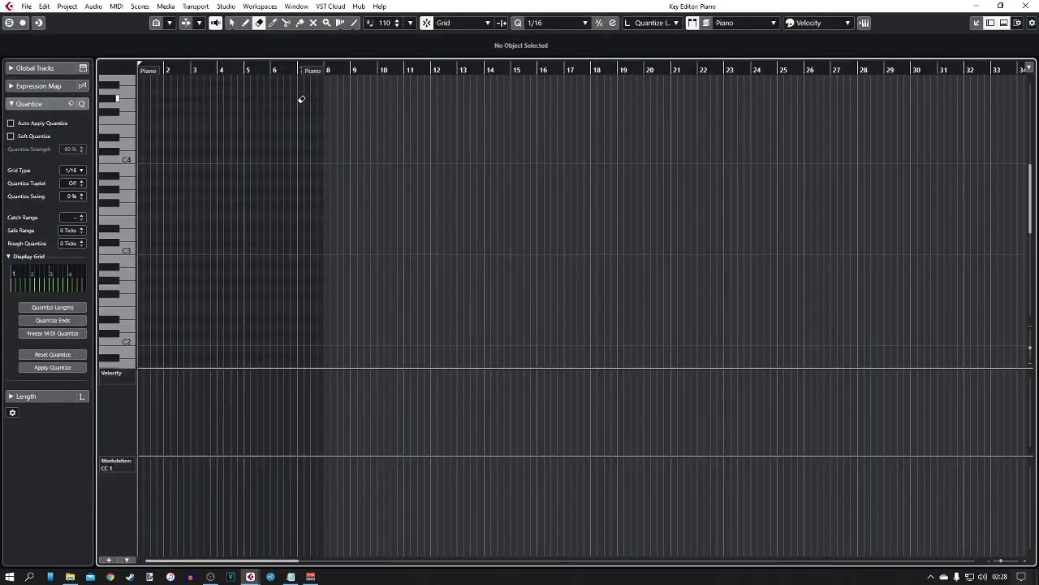
drag(747, 5, 598, 98)
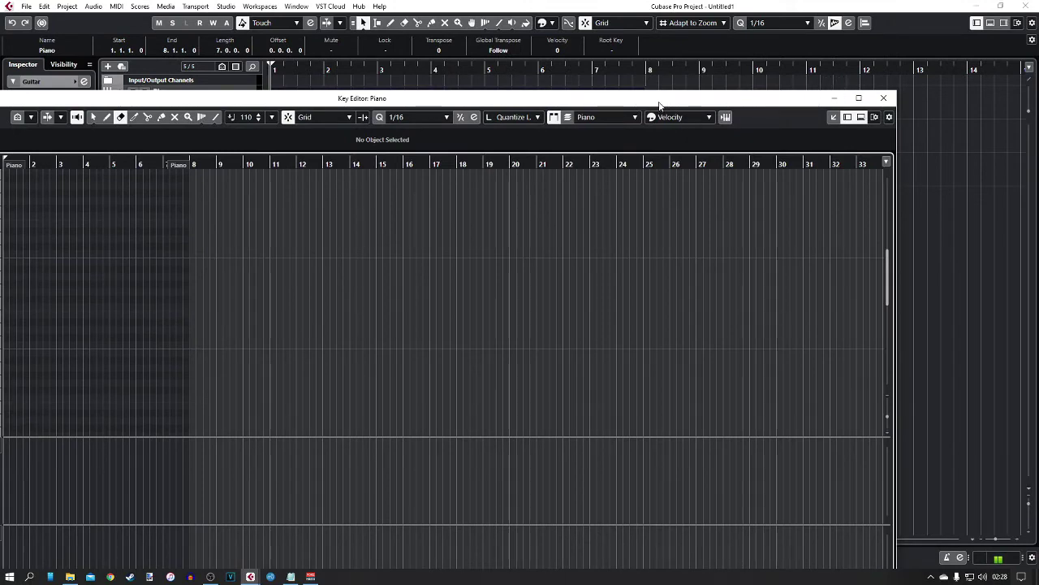
drag(660, 102, 673, 74)
click(898, 66)
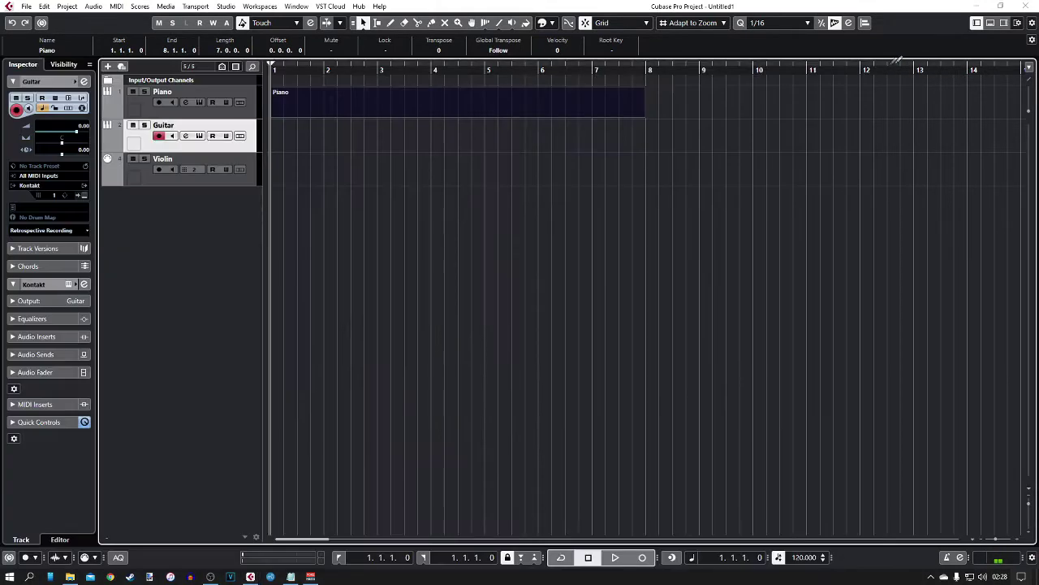
Show the Piano part in the project window's lower-zone editor and enlarge the editing area.
click(991, 23)
drag(540, 255, 550, 226)
click(187, 539)
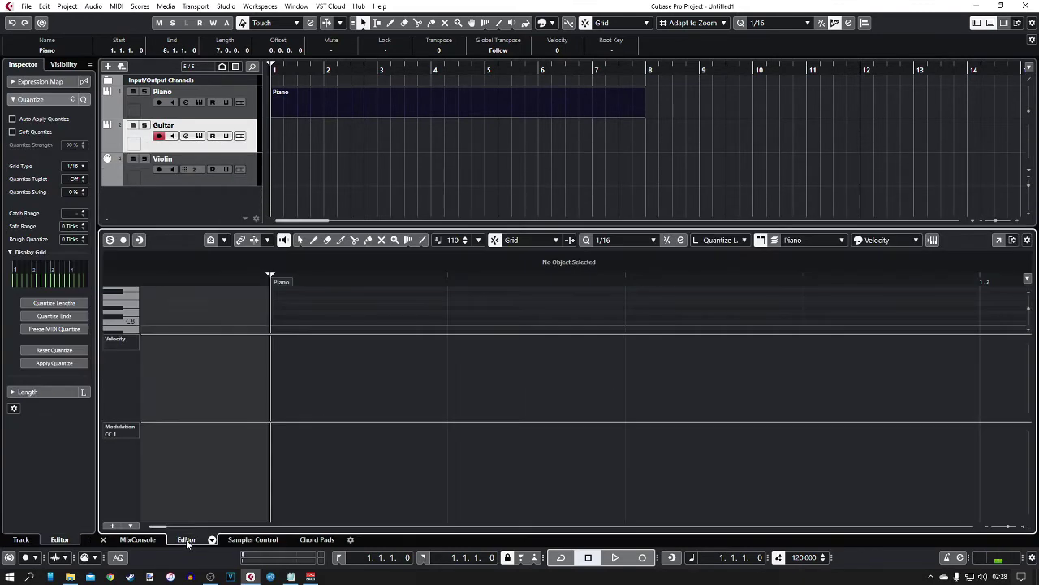
drag(459, 227, 518, 187)
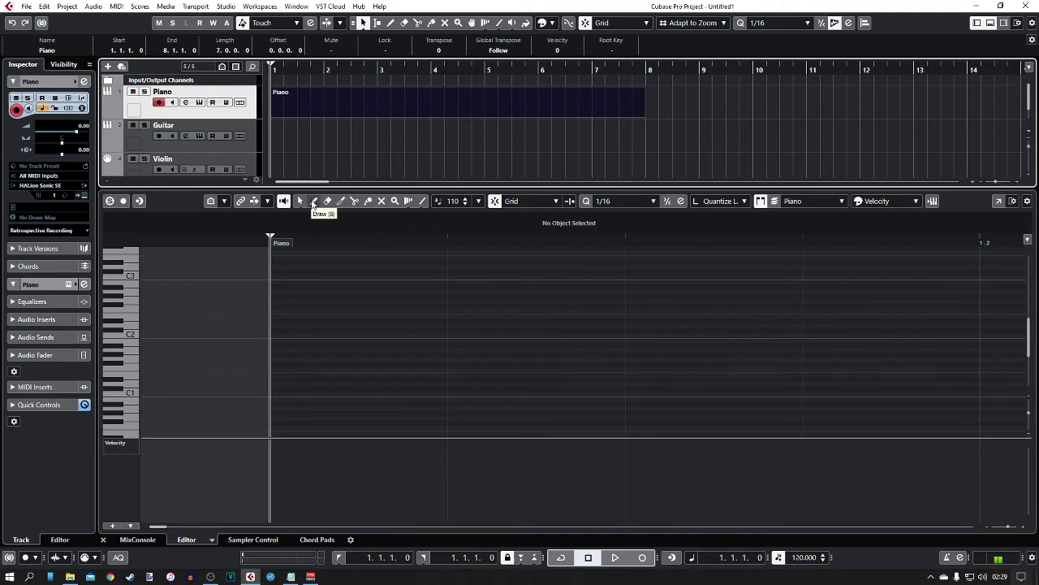
Draw a one-bar chord of C2, E2 and G2 in bar 1 of the Piano part.
click(314, 202)
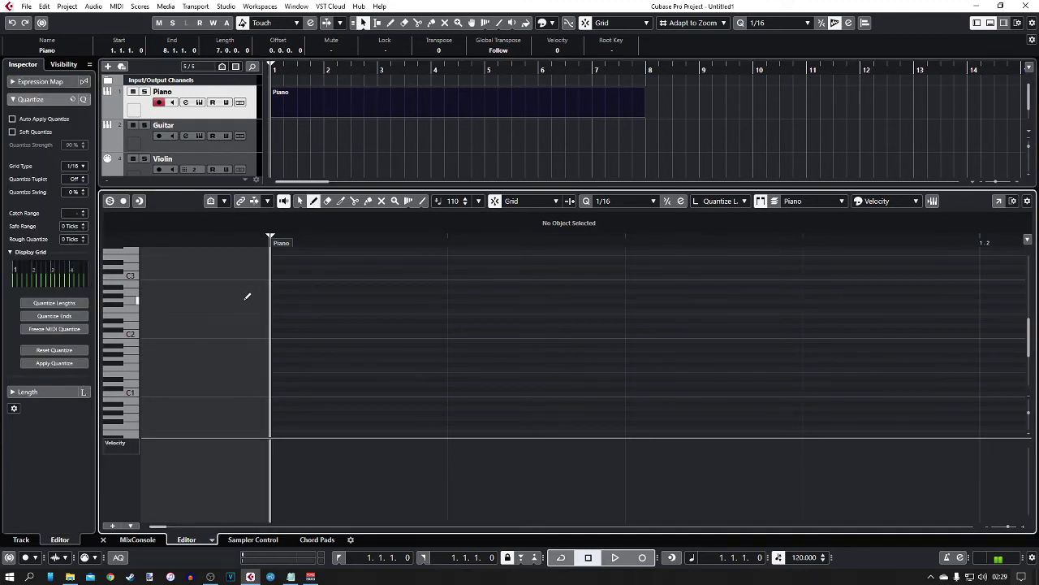
click(135, 328)
key(g)
key(g)
key(g)
key(g)
key(g)
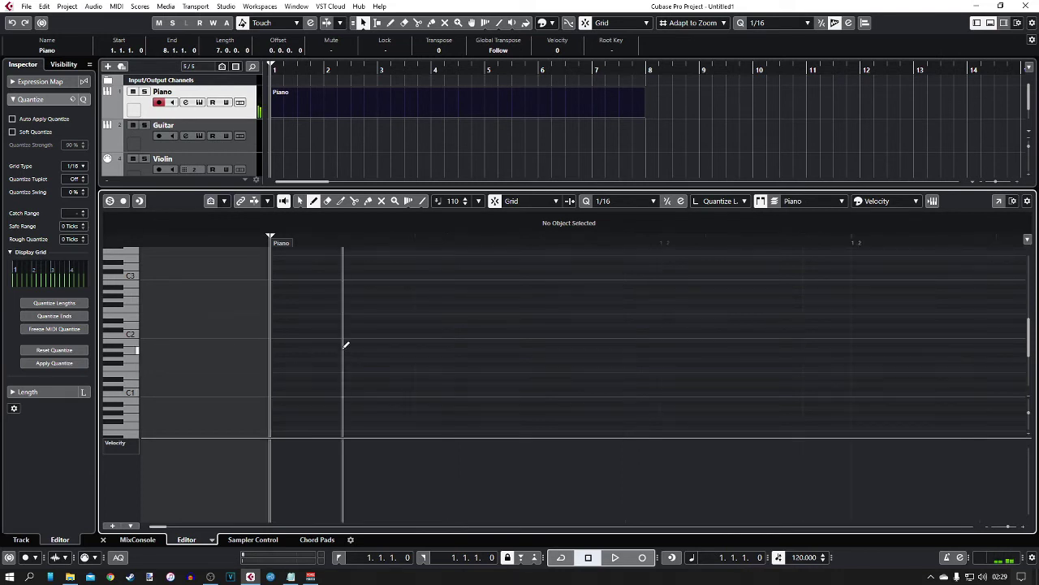
key(g)
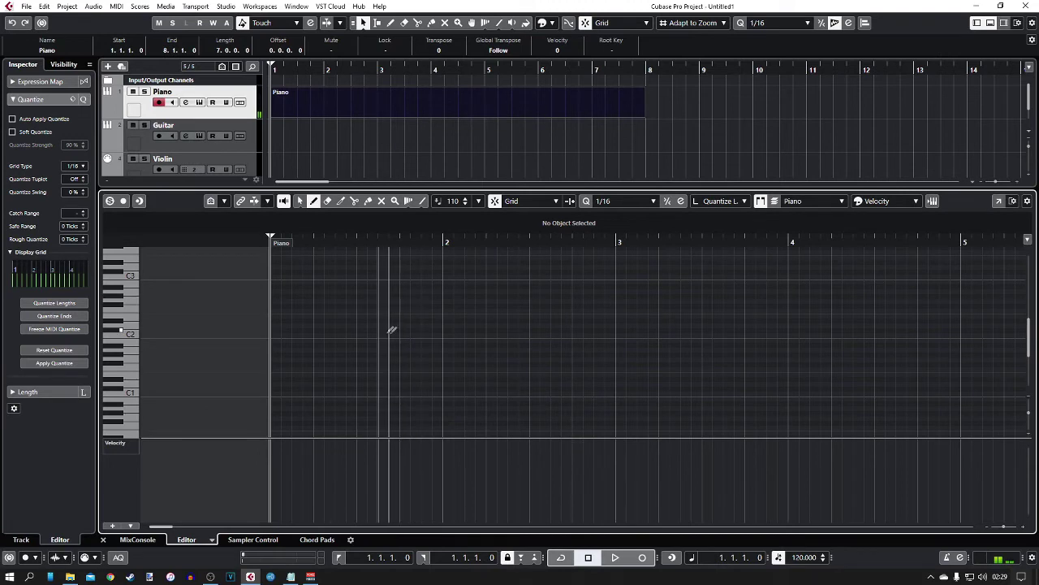
key(g)
key(g)
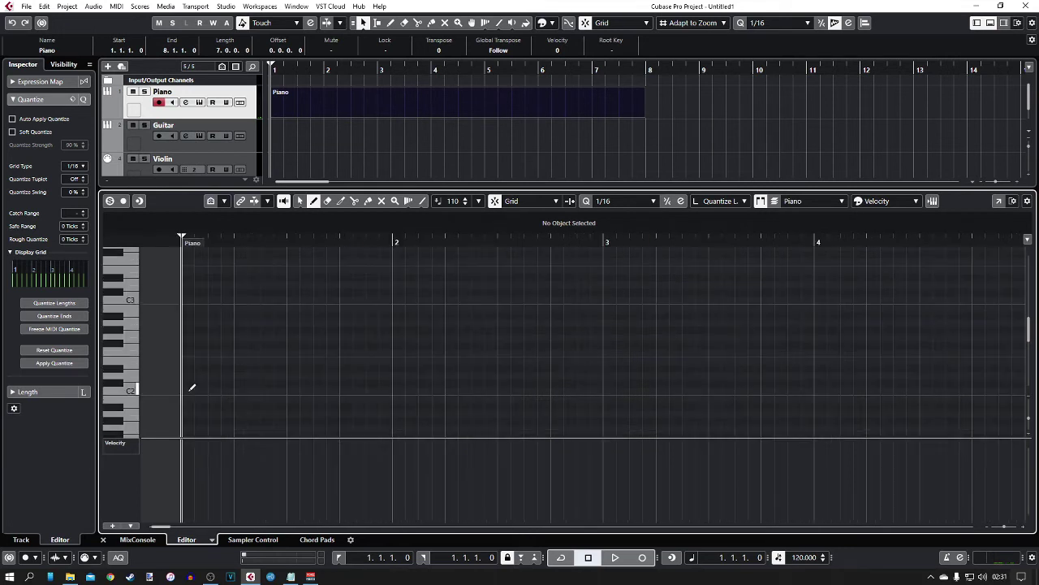
drag(189, 390, 385, 388)
drag(185, 361, 390, 360)
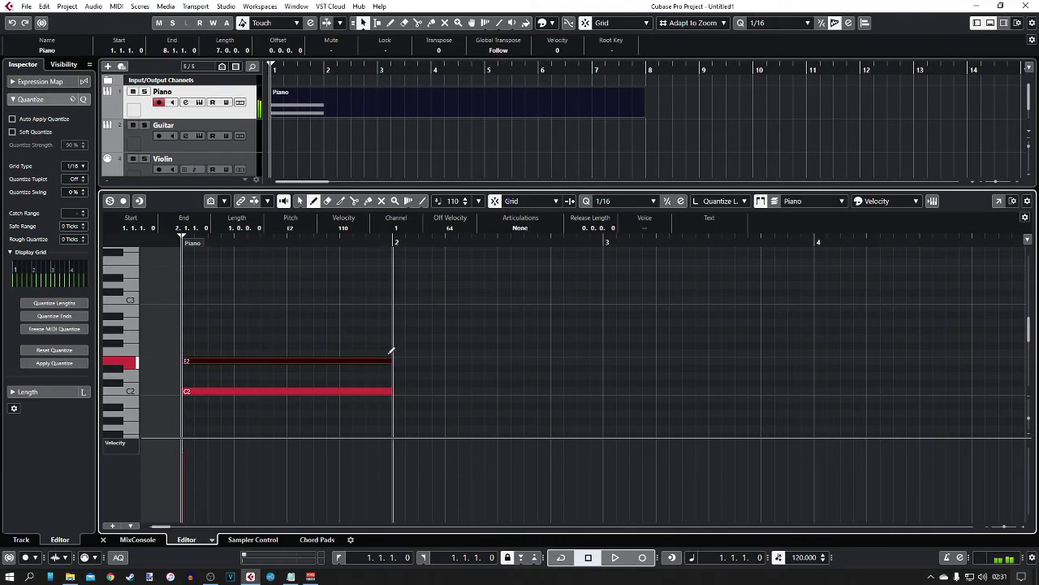
drag(196, 336, 399, 333)
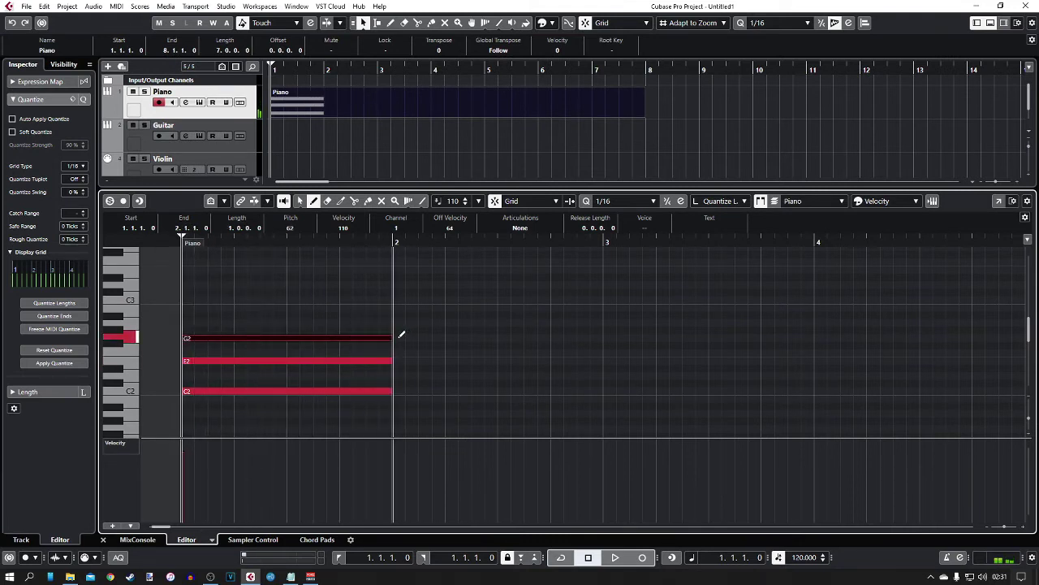
Draw one-bar chords in the Piano part: F2, A2 and C3 in bar 2, and A2, C3 and E3 in bar 3.
drag(402, 350, 603, 345)
drag(398, 323, 602, 321)
mouse_move(398, 300)
mouse_down()
mouse_move(606, 287)
mouse_move(608, 304)
mouse_move(817, 313)
mouse_up()
drag(613, 299, 814, 294)
drag(614, 269, 816, 270)
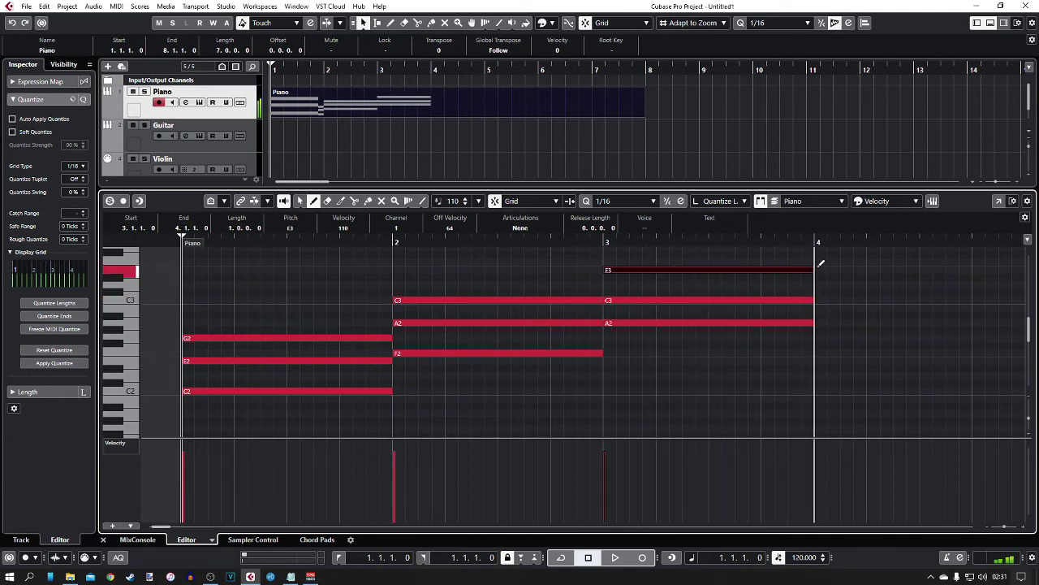
Draw a one-bar chord of G2, B2 and D3 in bar 4 of the Piano part.
scroll(822, 358, right, 5)
drag(555, 337, 763, 323)
mouse_move(557, 307)
mouse_down()
mouse_move(772, 304)
mouse_move(763, 303)
mouse_up()
drag(557, 284, 762, 278)
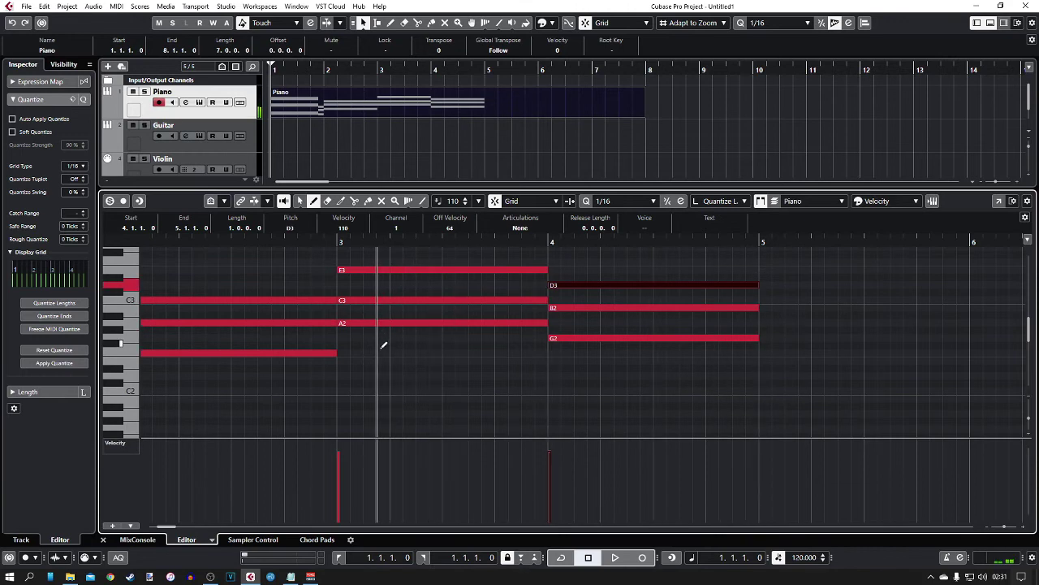
Review the four one-bar chords in the Piano part and play the progression from the start.
scroll(382, 344, left, 5)
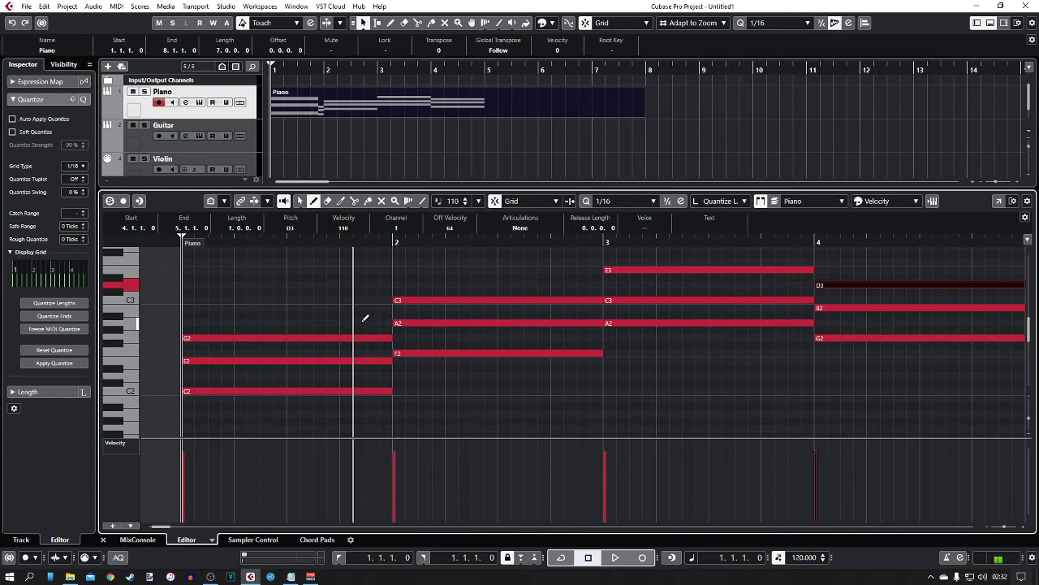
scroll(364, 321, down, 1)
scroll(365, 318, right, 2)
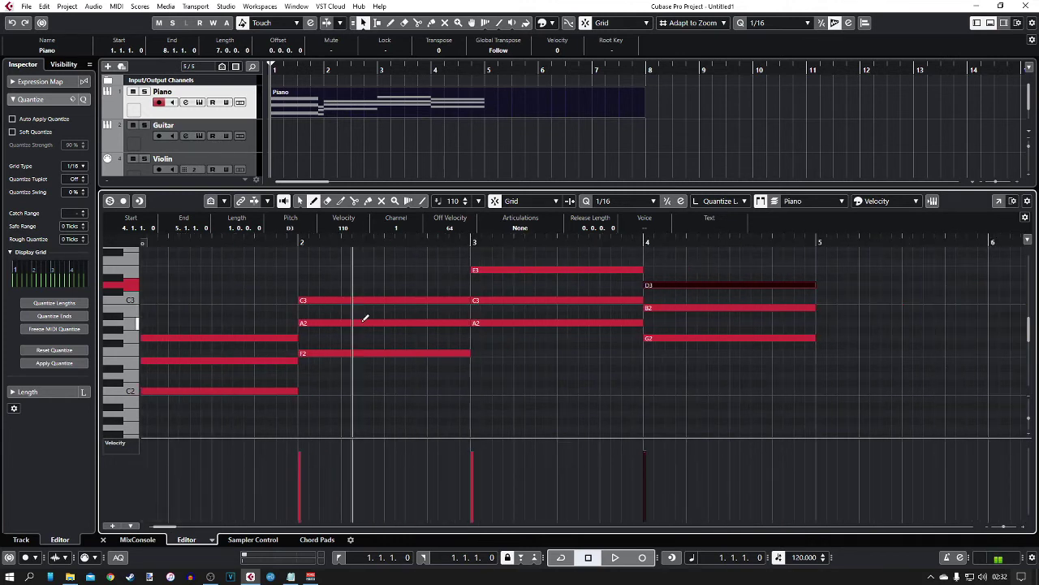
scroll(364, 318, left, 2)
scroll(365, 319, up, 1)
scroll(364, 318, down, 1)
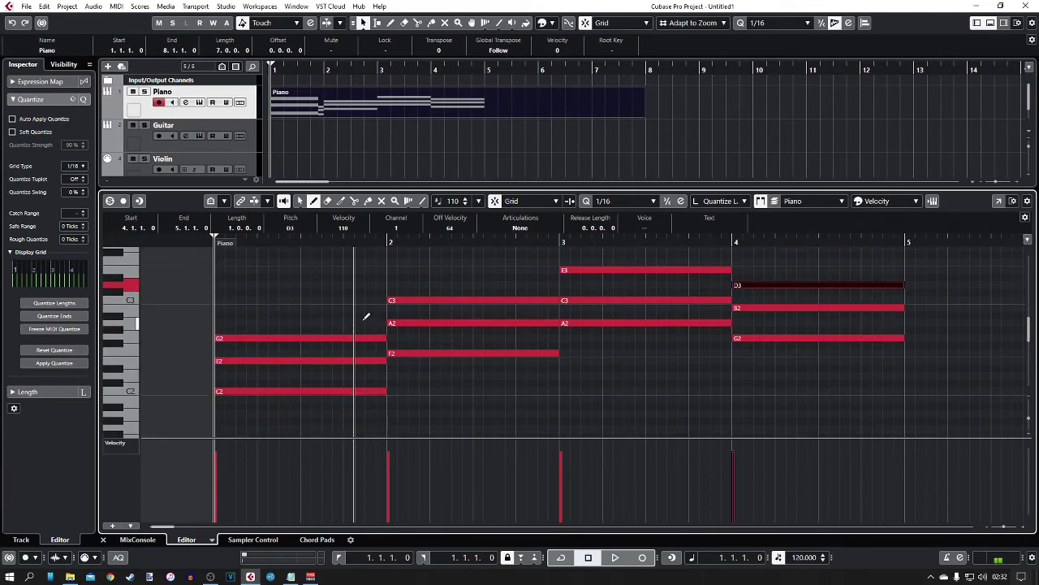
scroll(365, 319, up, 1)
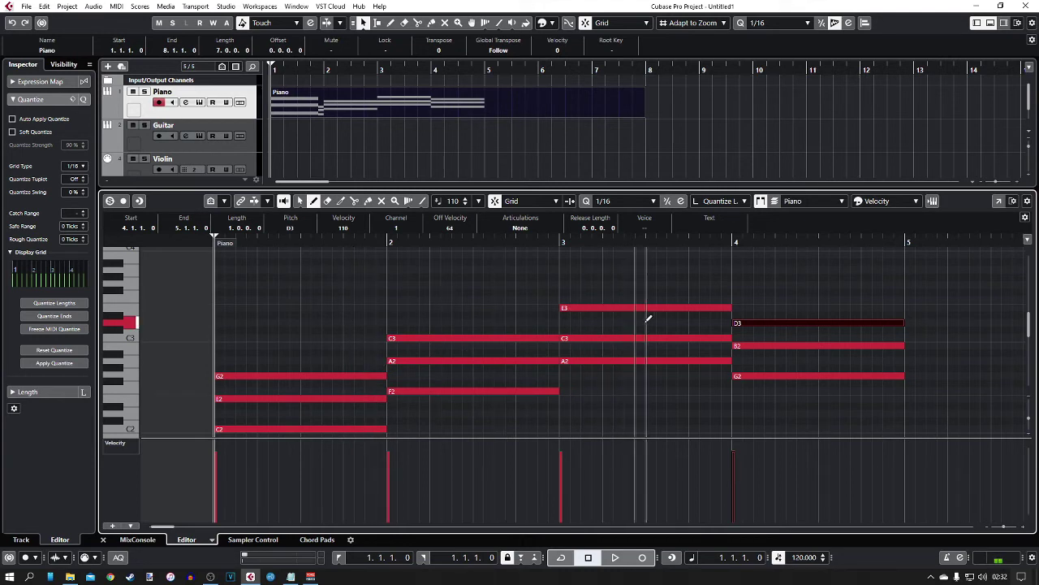
scroll(647, 319, down, 2)
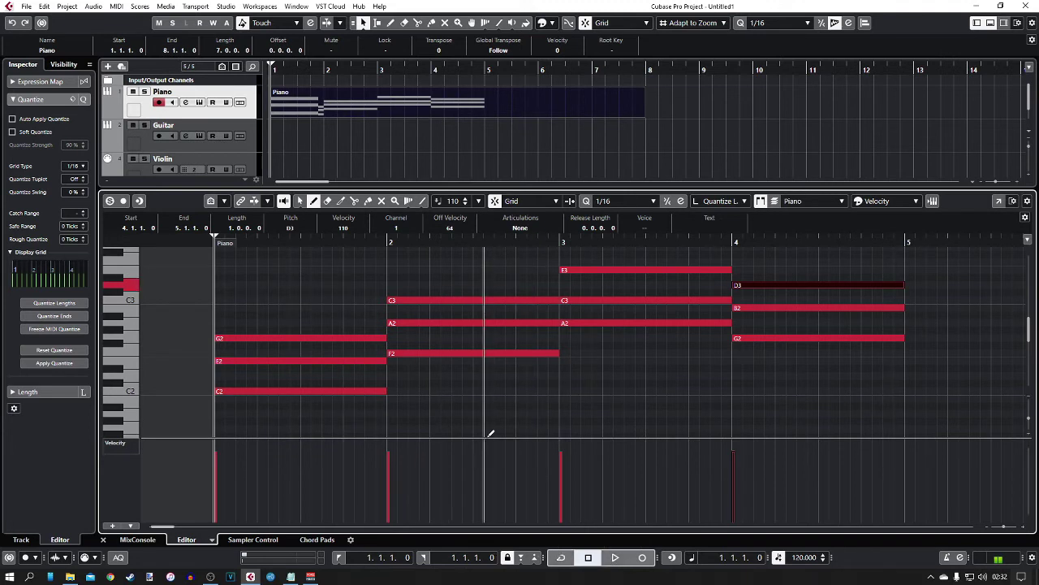
key(space)
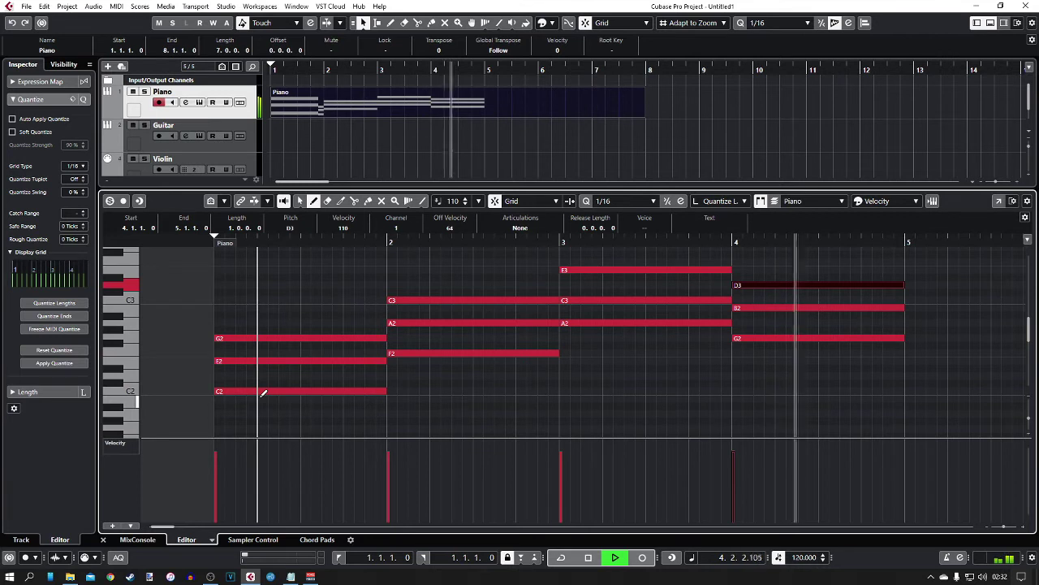
key(space)
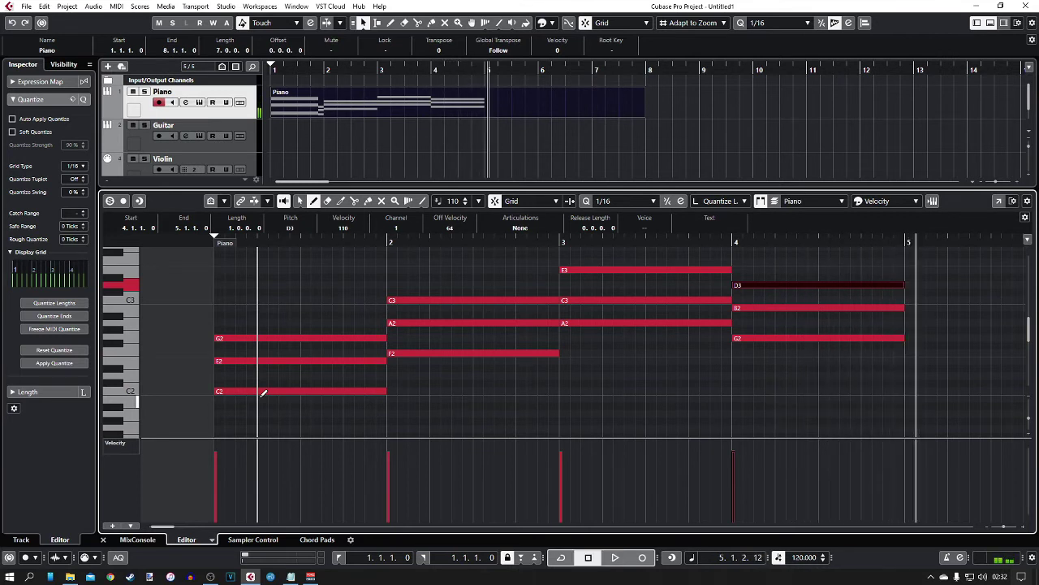
Hide the lower-zone editor and shorten the Piano part so it ends at bar 5.
click(991, 25)
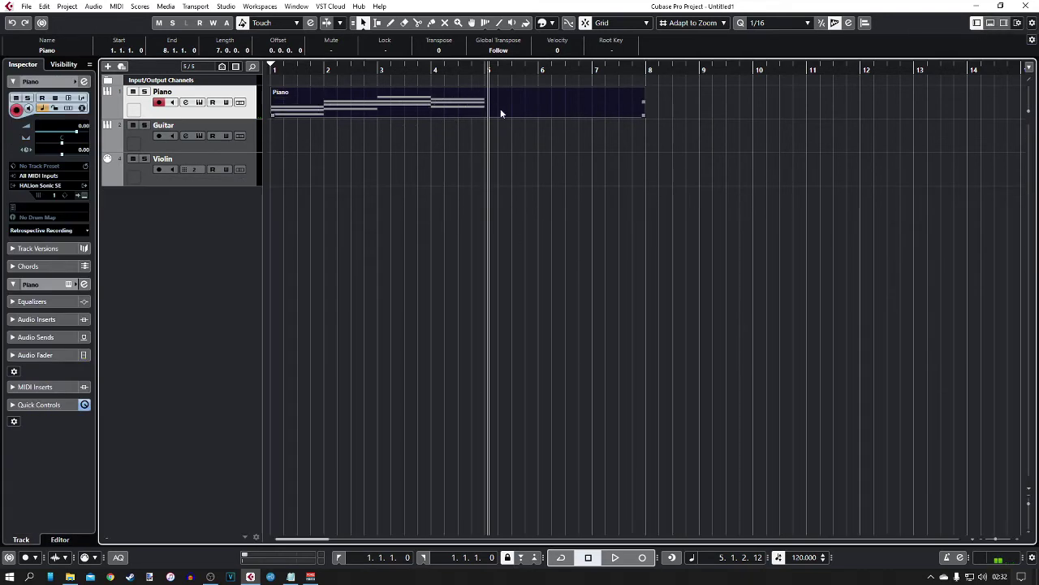
drag(642, 114, 485, 118)
click(388, 174)
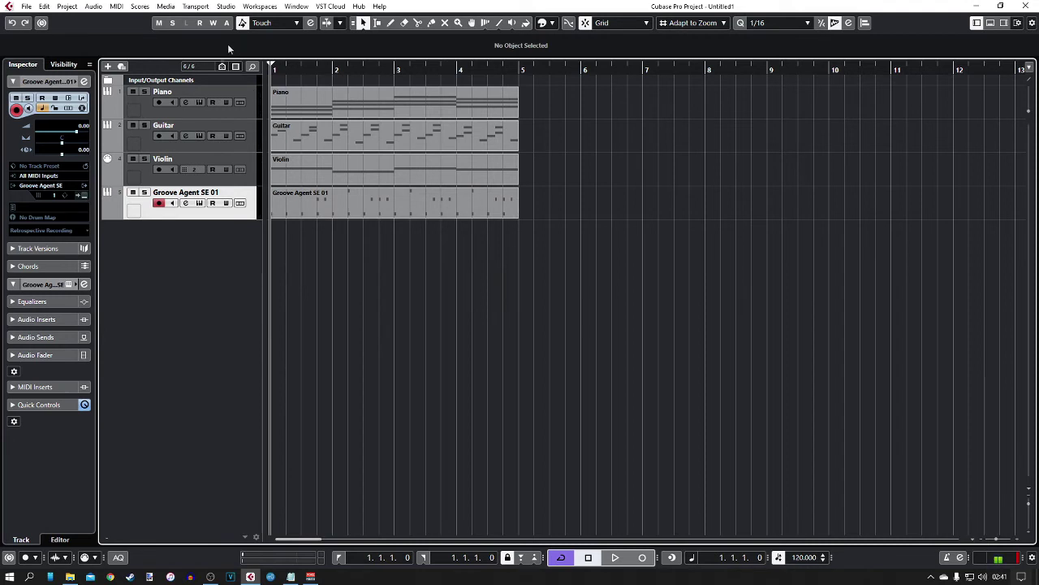
Rename the Groove Agent SE 01 track as Drums.
double_click(203, 193)
text(Drums)
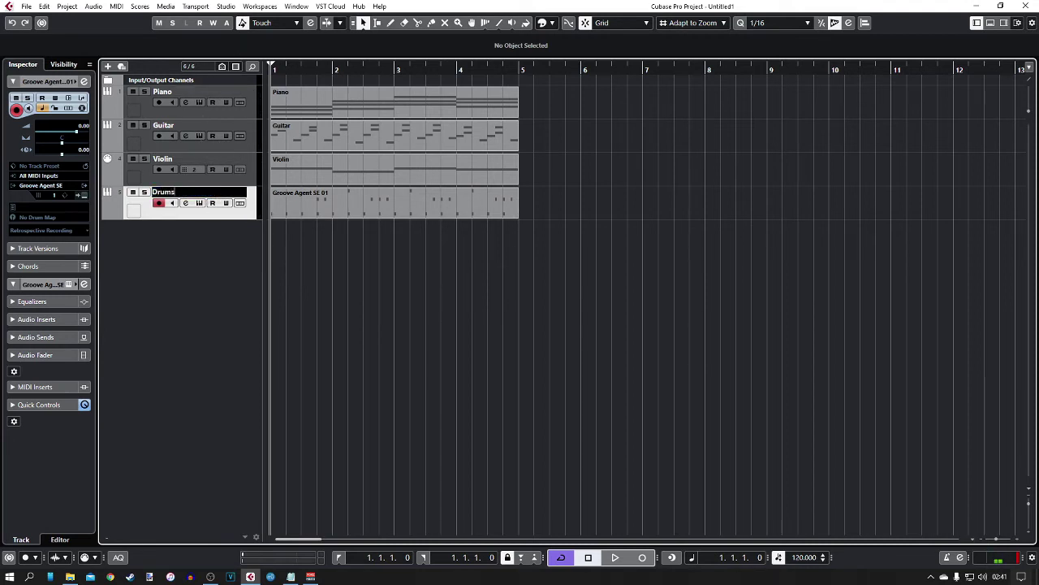
key(Return)
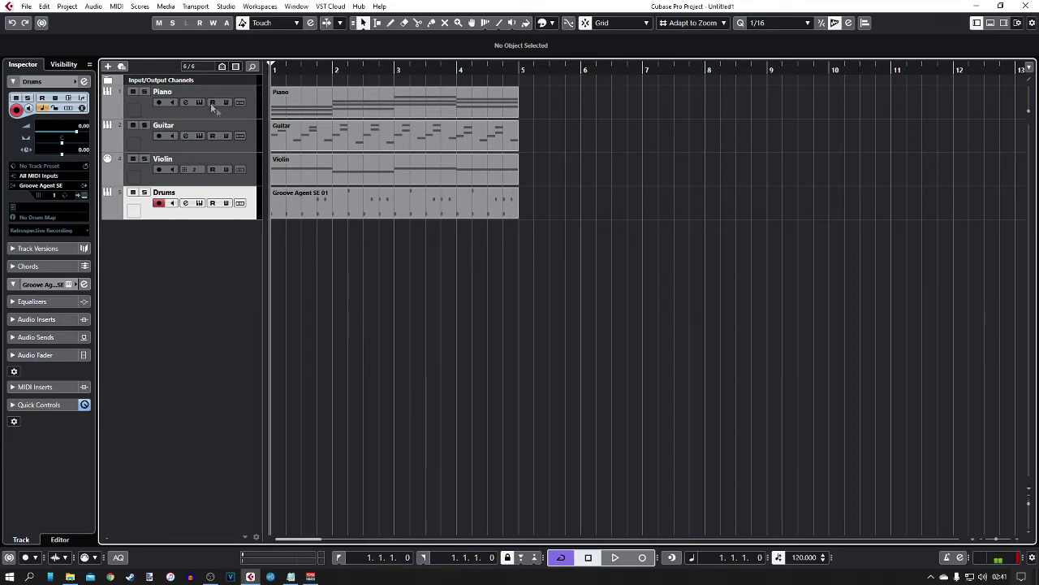
right_click(201, 235)
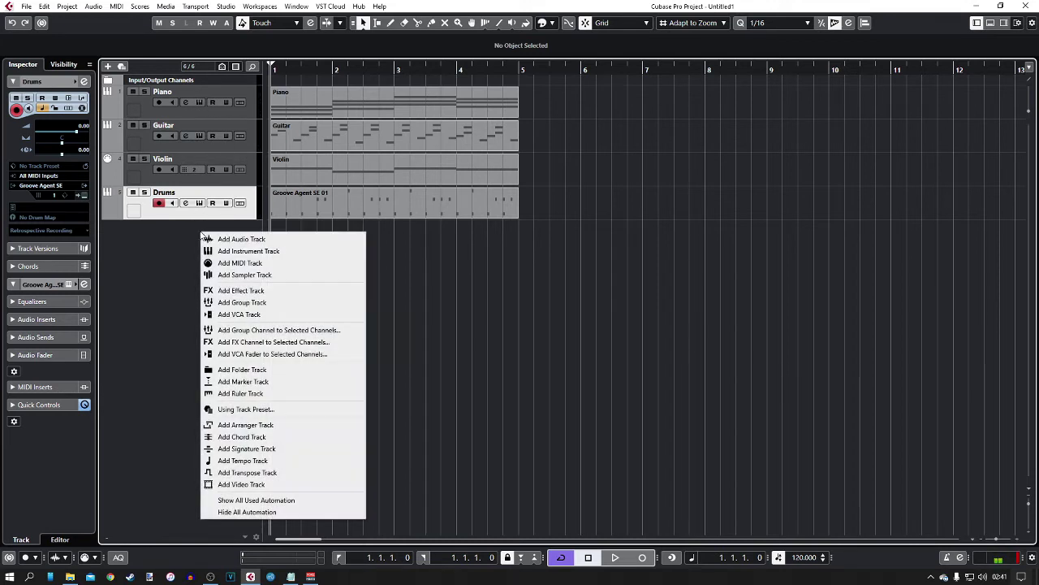
click(265, 251)
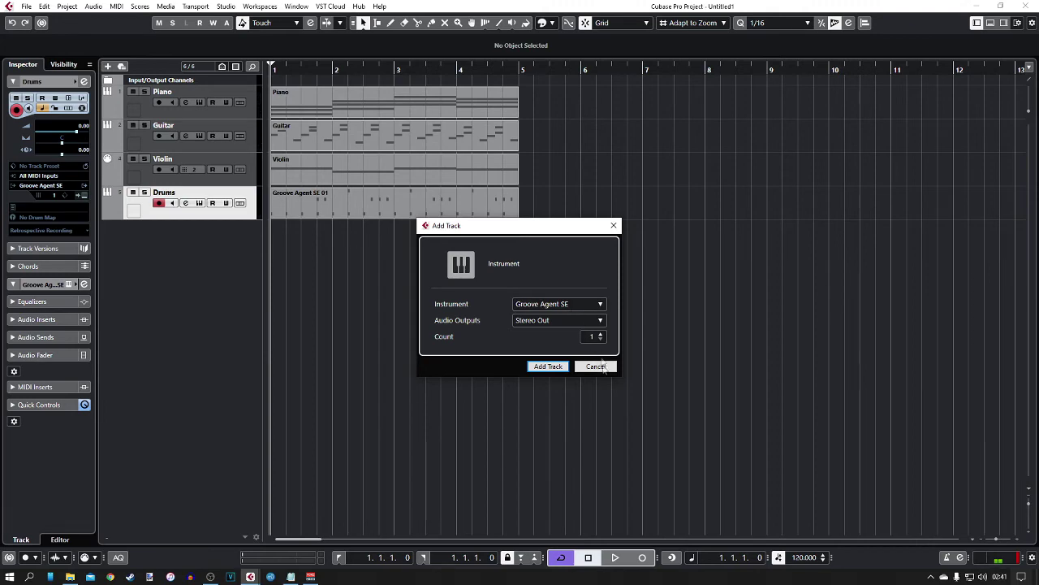
click(552, 366)
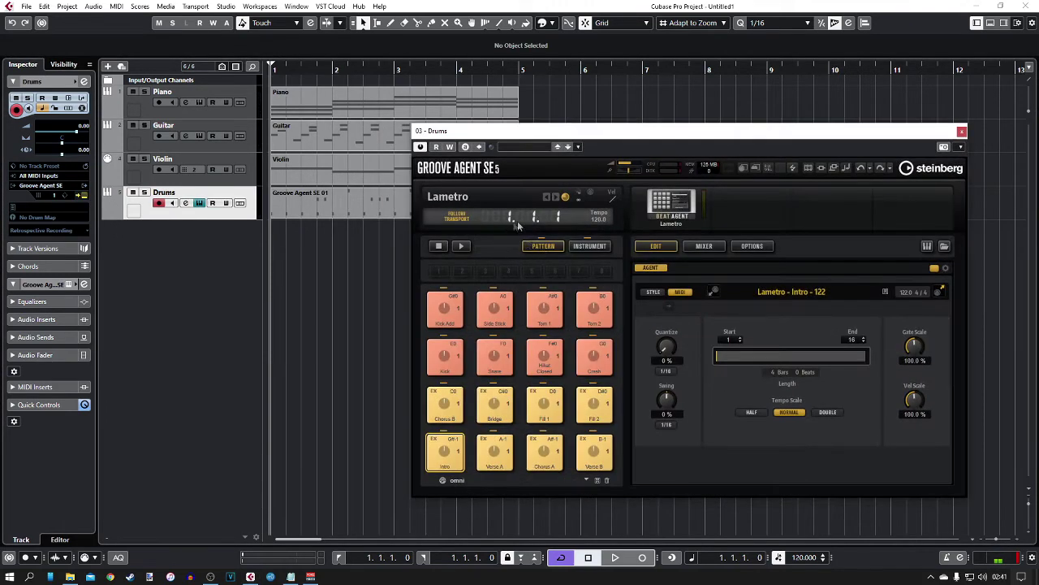
Look through the styles and kit programs available for the Drums track's Groove Agent SE, keeping the Lametro kit loaded.
click(462, 195)
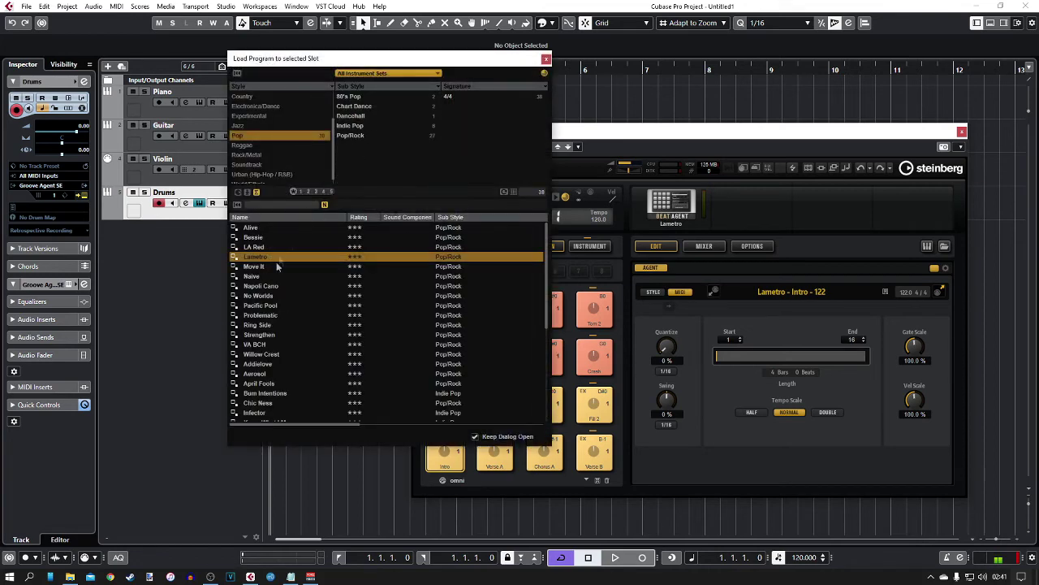
scroll(271, 140, up, 1)
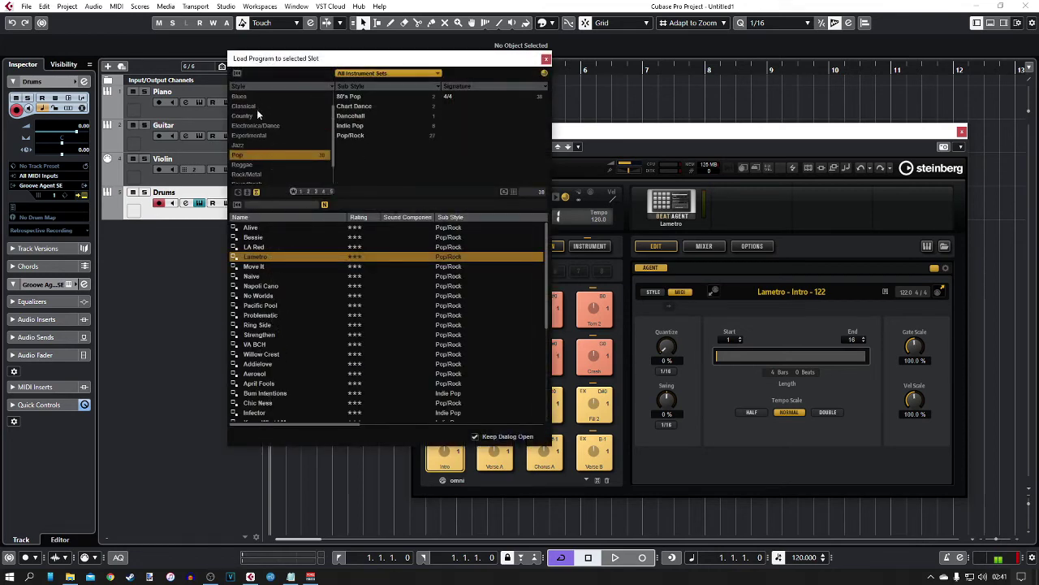
scroll(258, 141, down, 1)
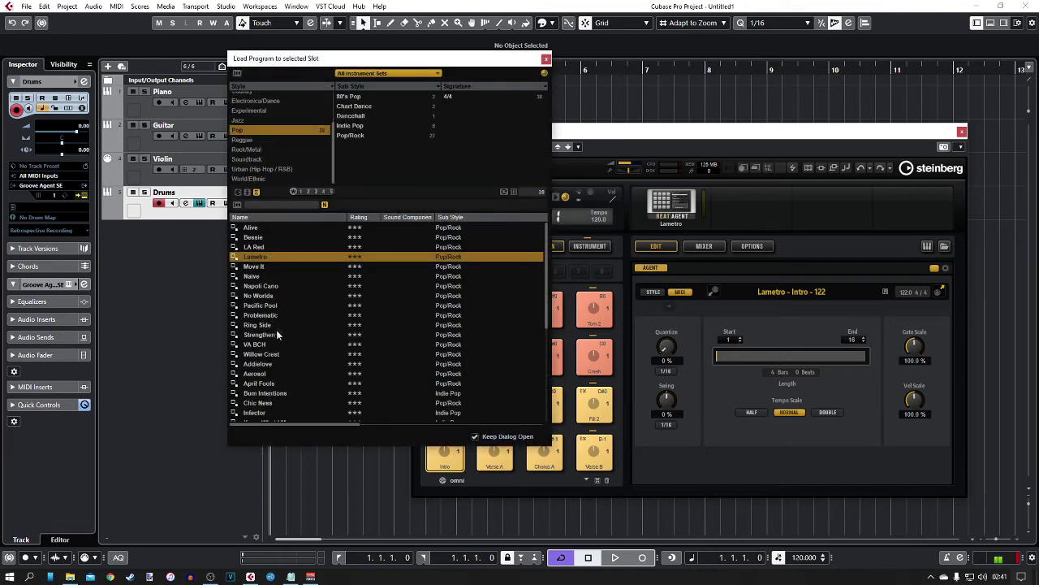
scroll(276, 325, down, 1)
click(545, 59)
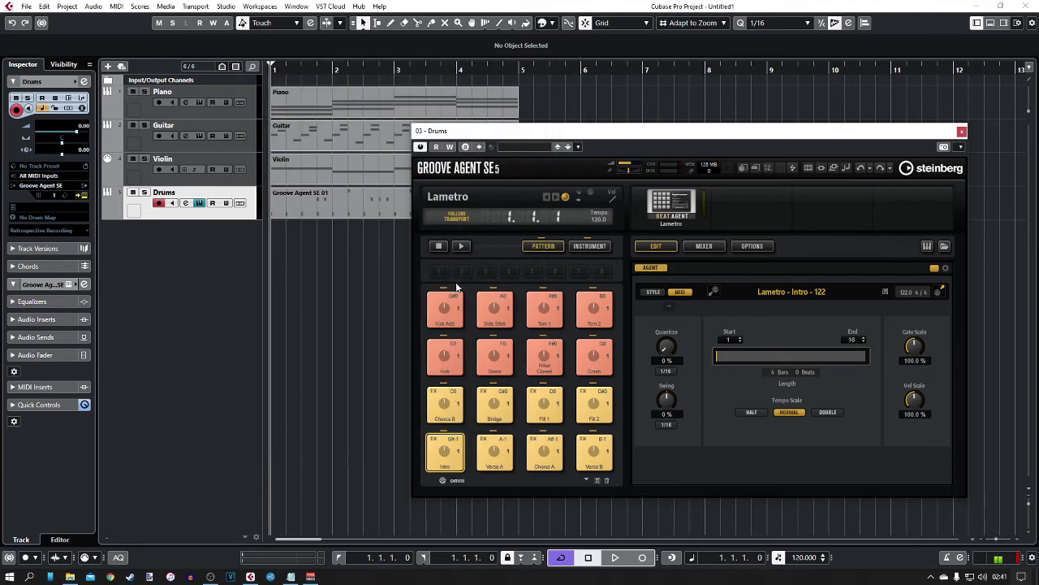
Audition the Lametro kit's instrument pads, including kick, snare, side stick, hi-hats, toms, ride bell and snares off.
click(591, 246)
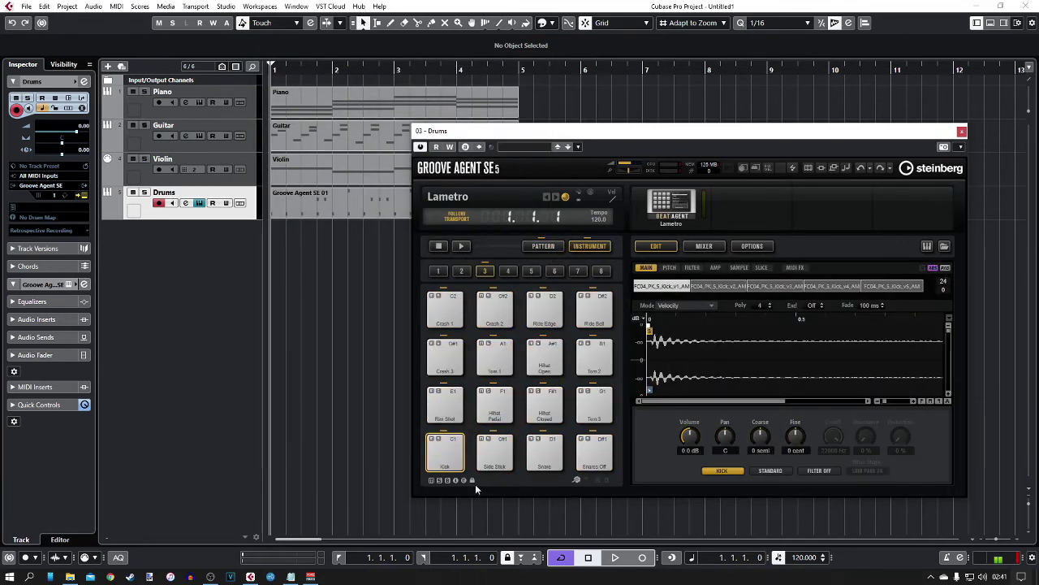
click(447, 453)
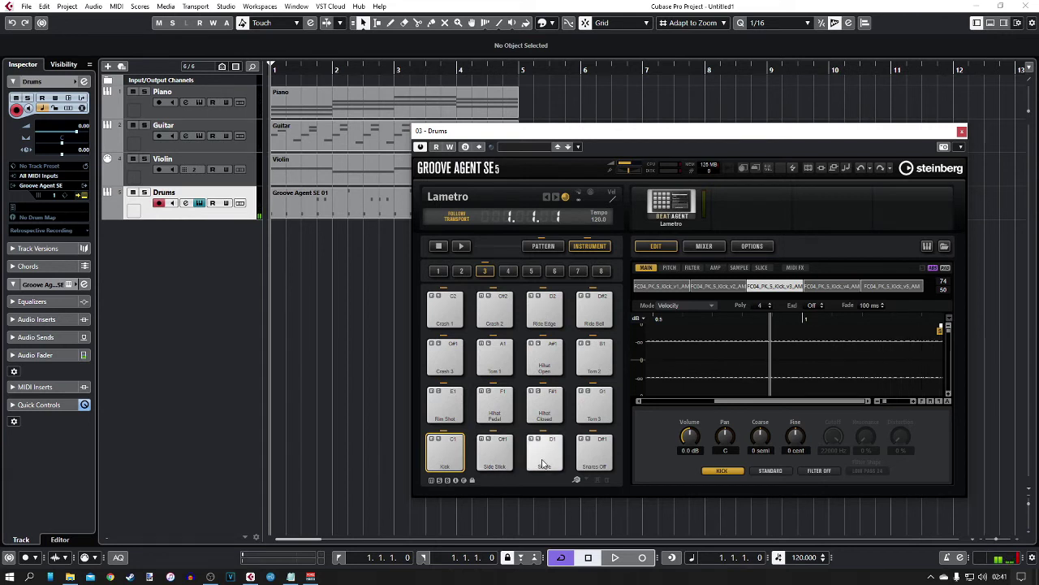
click(544, 461)
click(495, 456)
click(544, 408)
click(499, 411)
click(591, 401)
click(593, 358)
click(593, 312)
click(593, 456)
Preview the Lametro kit's Intro pattern and close the Groove Agent SE window.
click(546, 248)
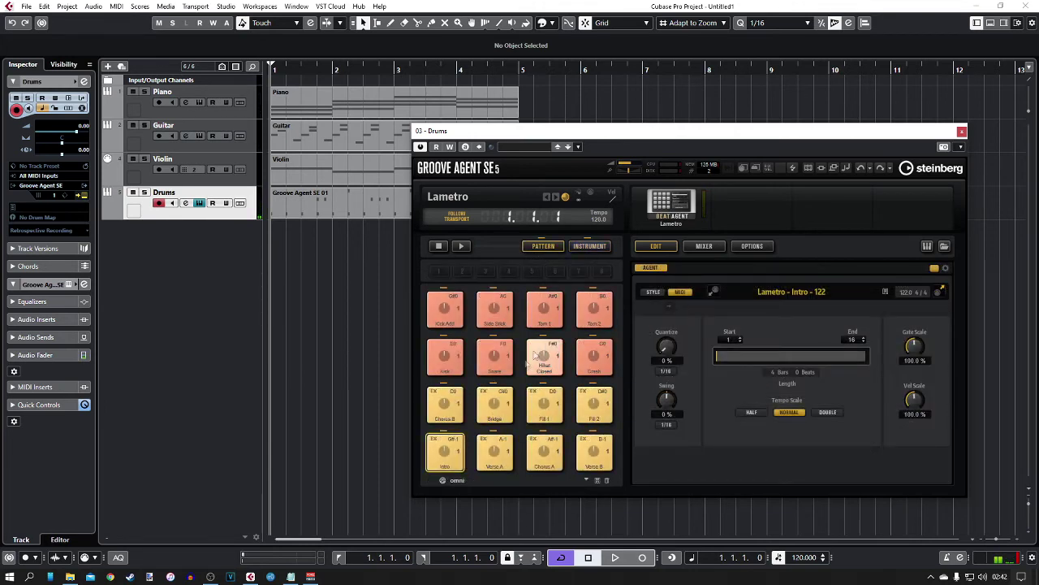
click(446, 464)
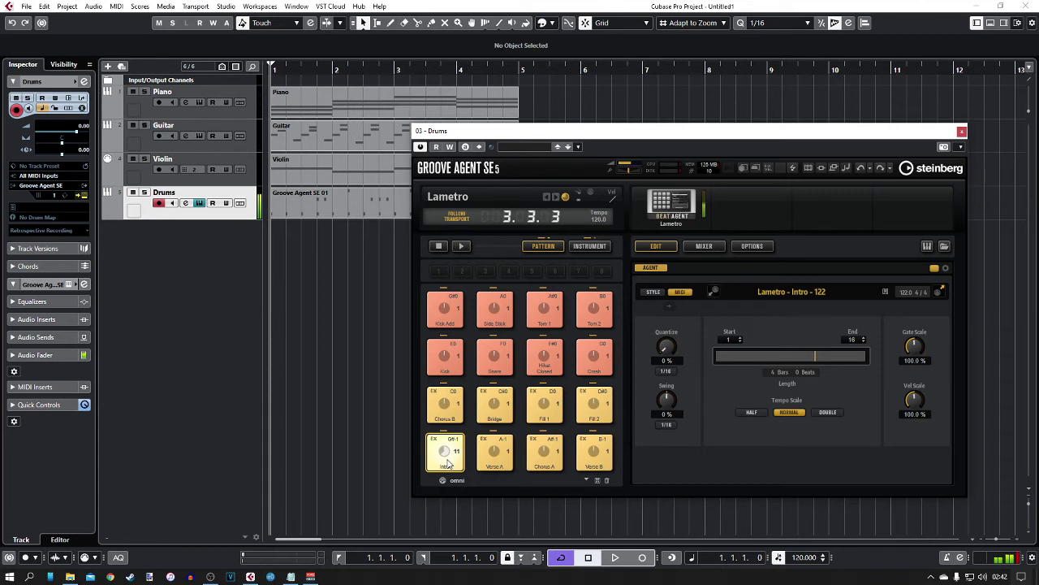
mouse_move(443, 461)
mouse_down()
mouse_move(283, 241)
mouse_move(469, 450)
mouse_move(457, 454)
mouse_up()
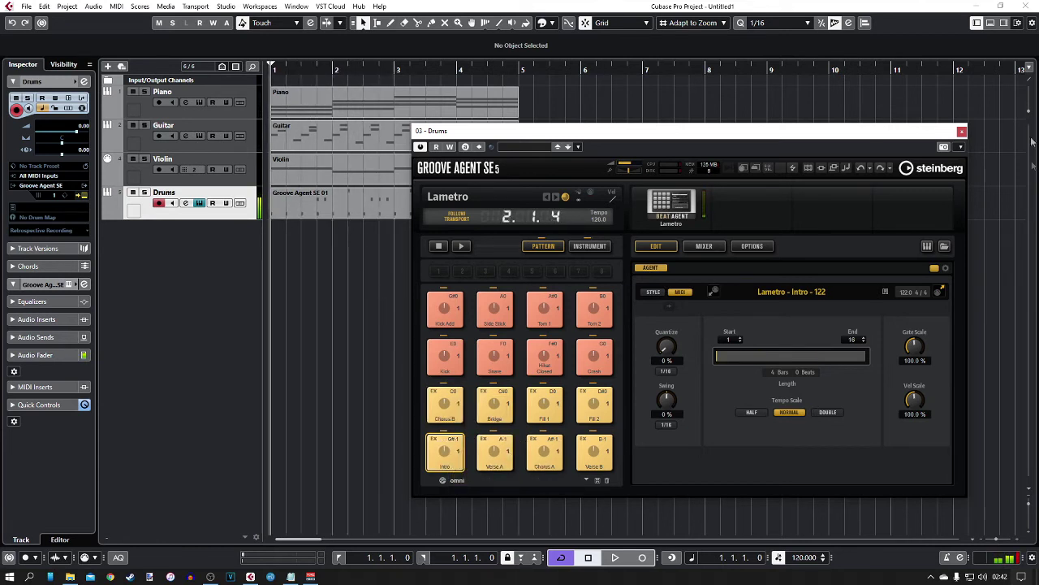
click(962, 132)
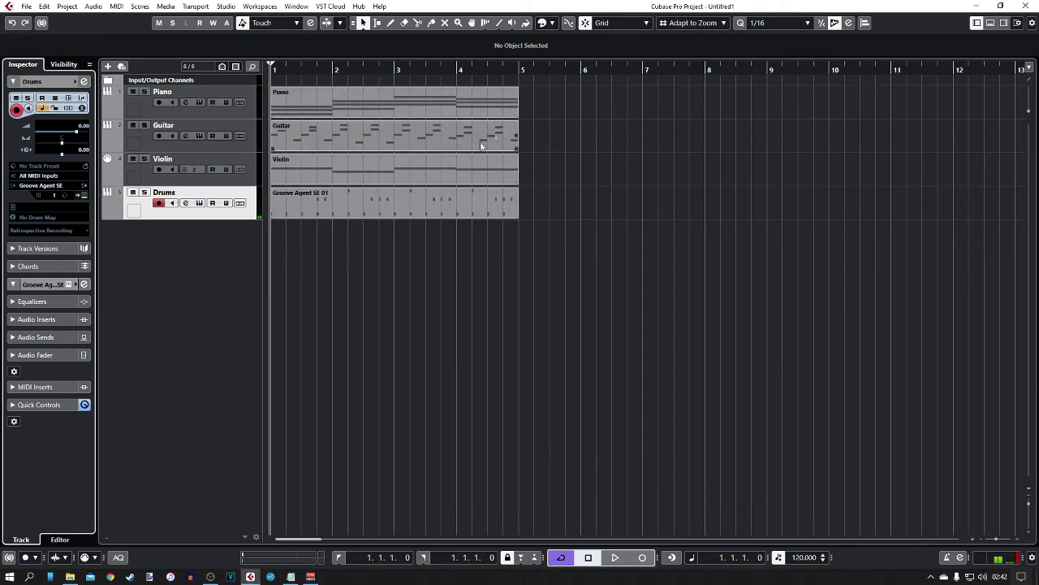
Point out the drum part and play the Piano, Guitar, Violin and Drums tracks together from the start.
click(310, 206)
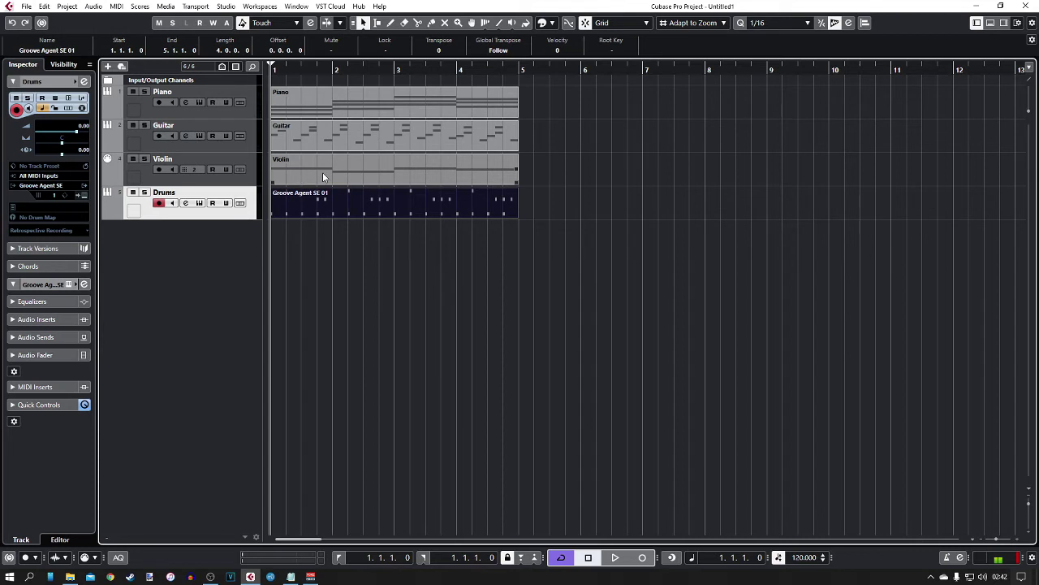
click(347, 274)
key(space)
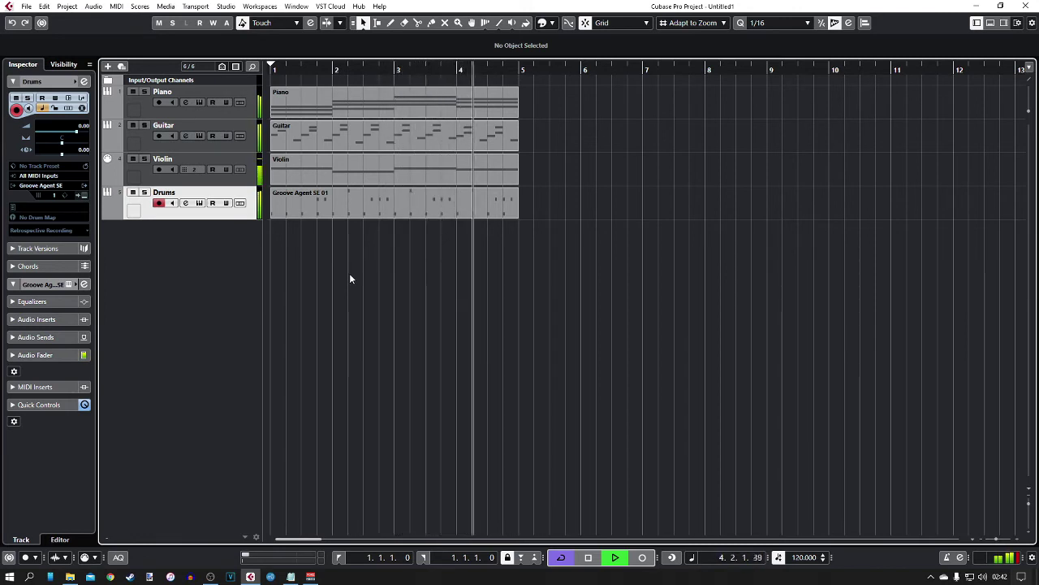
key(space)
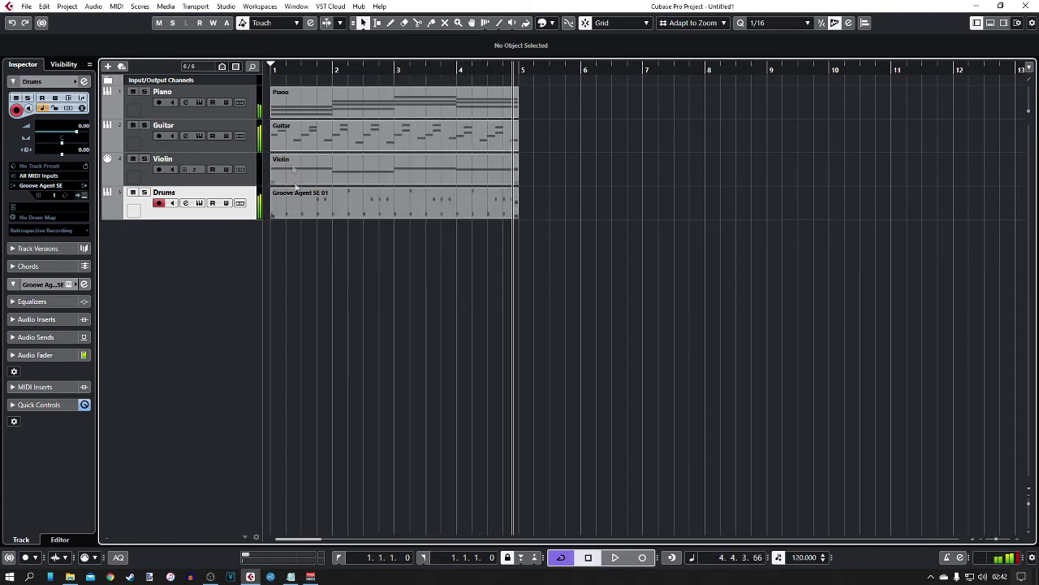
View the Piano part's chords in a separate Key Editor window, then close that window.
click(293, 103)
drag(280, 69, 309, 95)
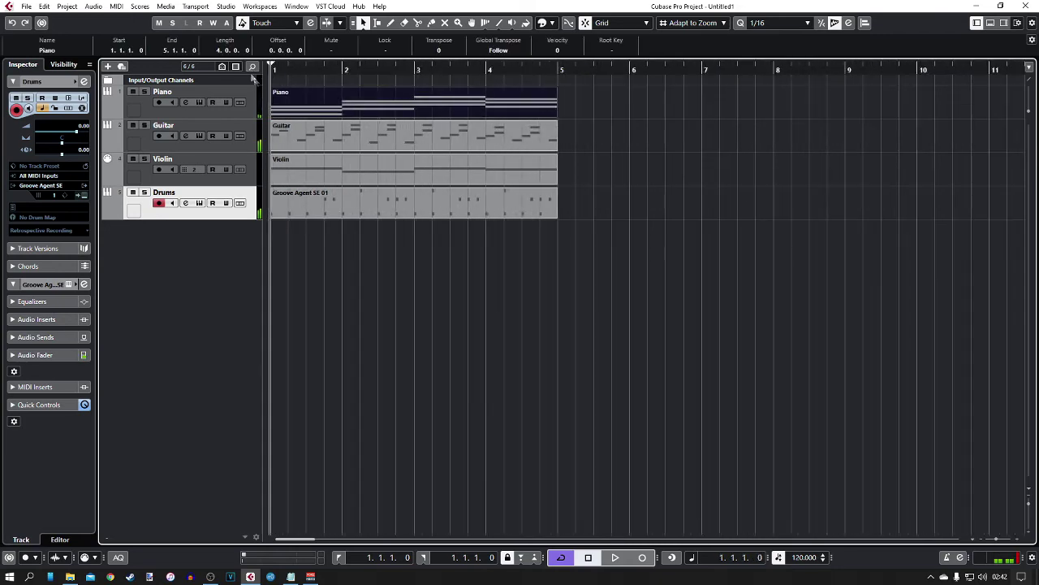
double_click(308, 95)
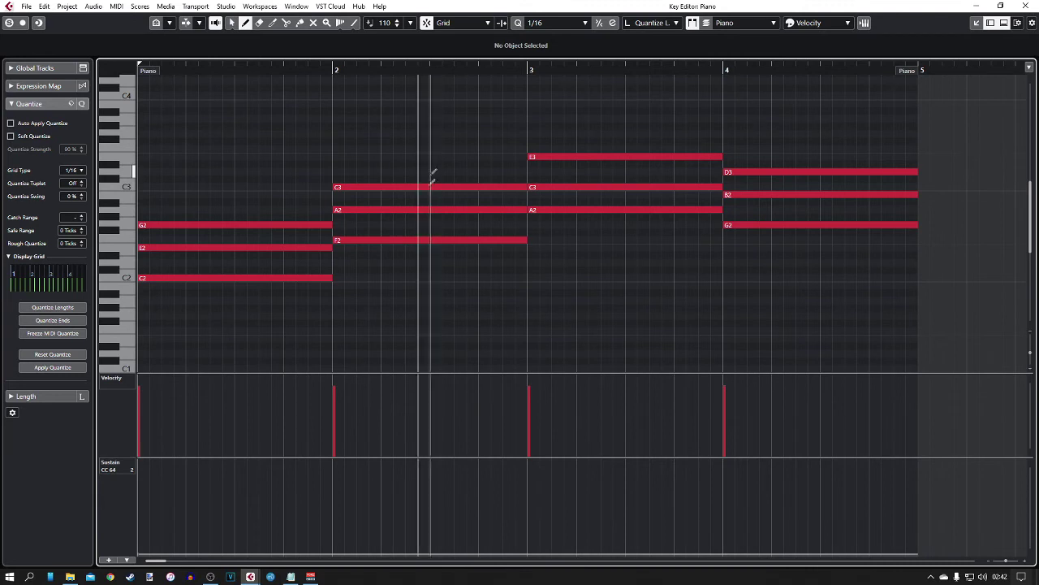
click(1030, 6)
Show the Guitar part's notes in the lower-zone editor and solo the Guitar track.
click(313, 143)
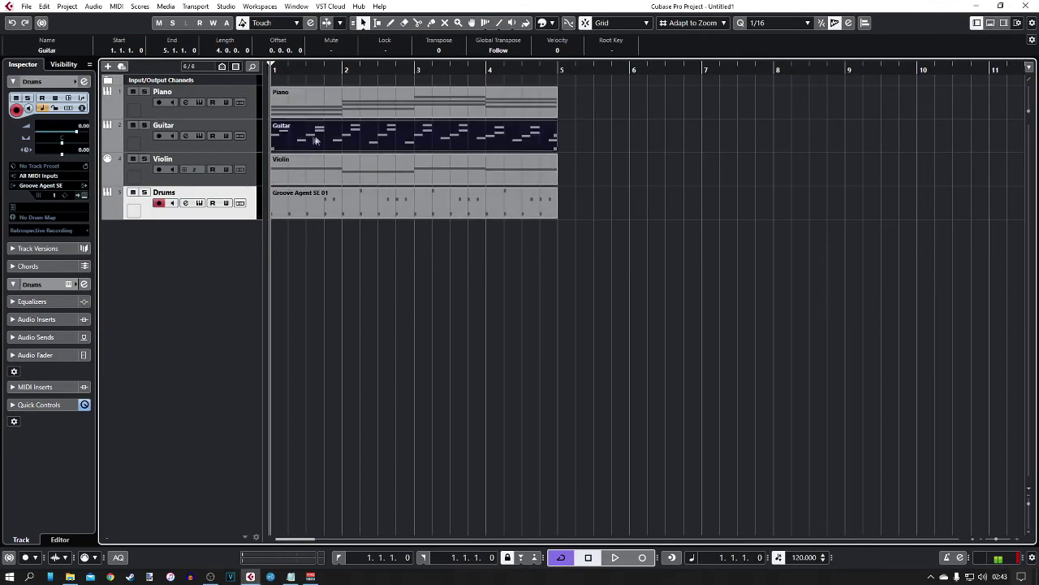
click(990, 22)
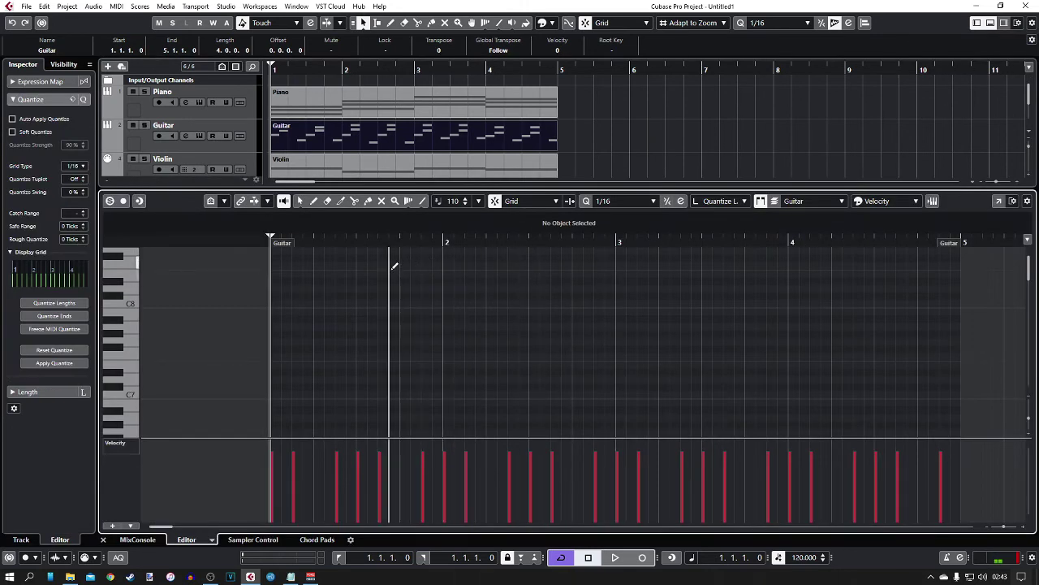
scroll(304, 309, down, 10)
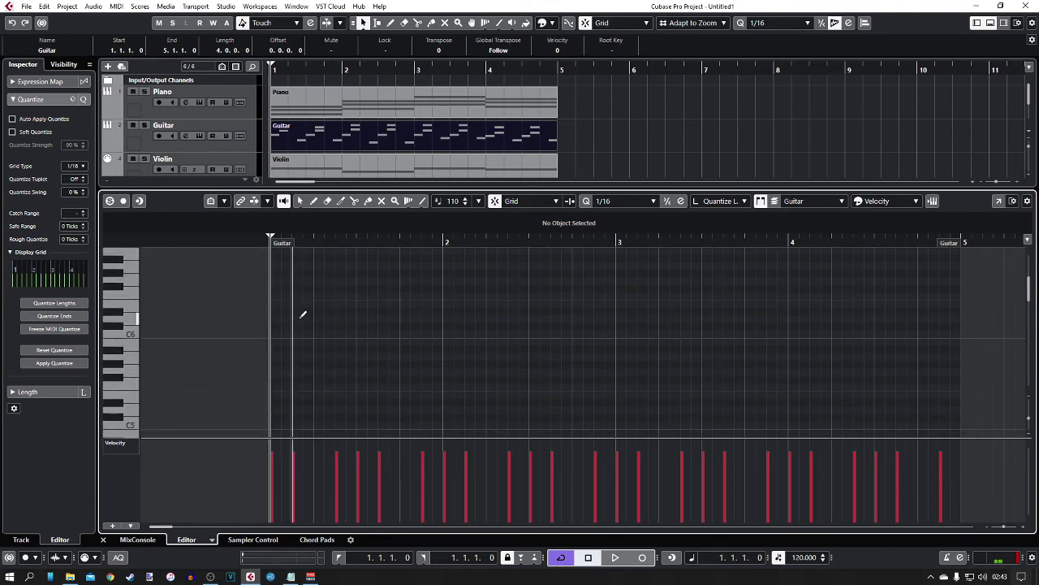
scroll(303, 307, up, 1)
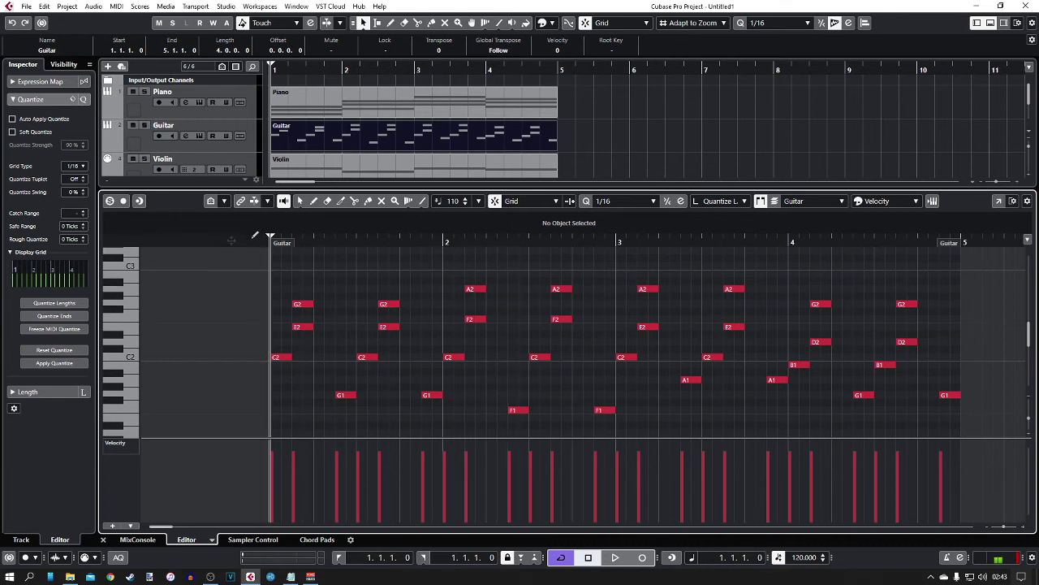
scroll(126, 162, down, 1)
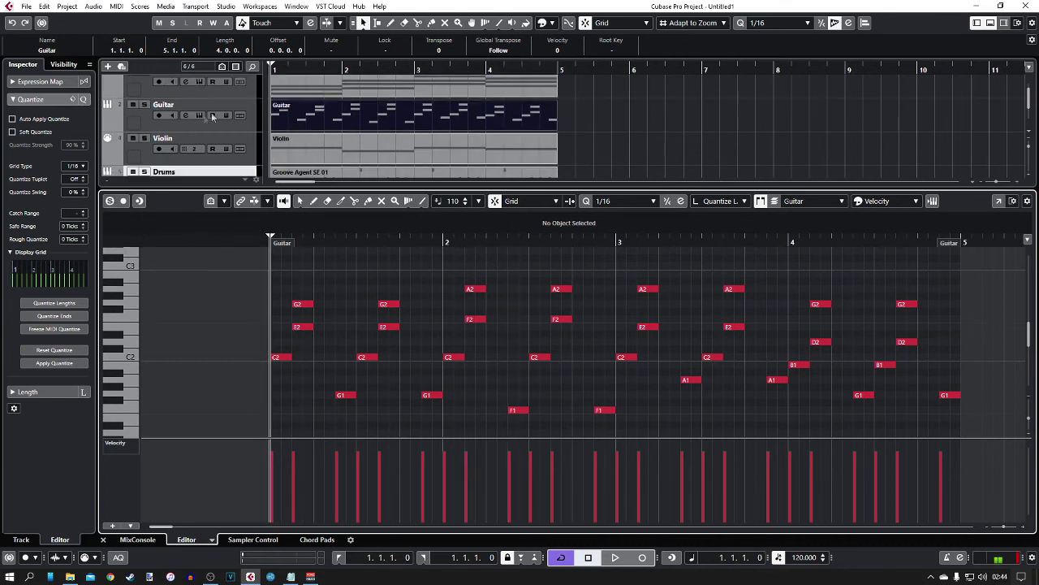
click(145, 105)
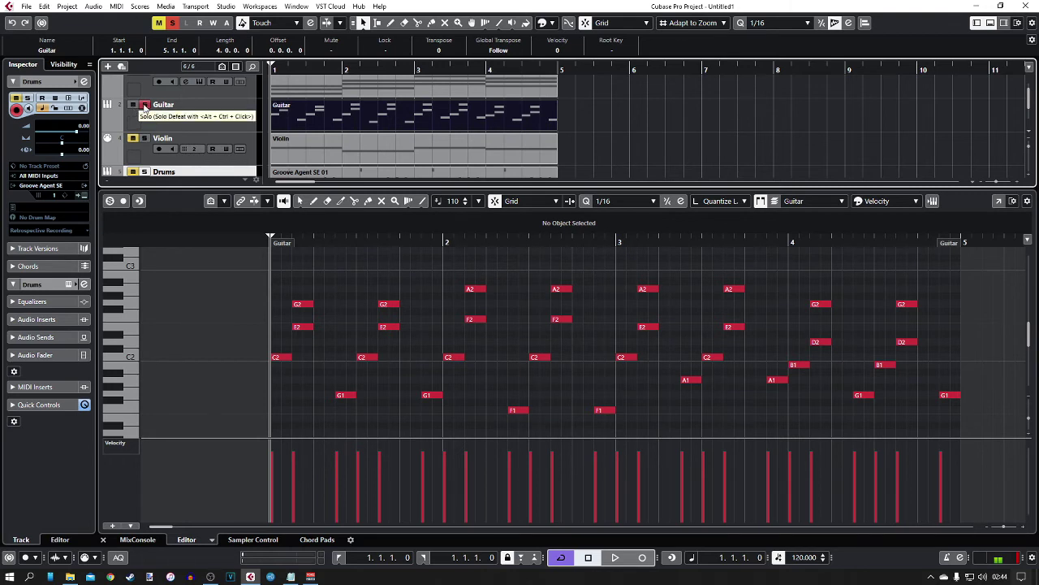
Play the soloed Guitar part from the start through its four bars.
click(145, 105)
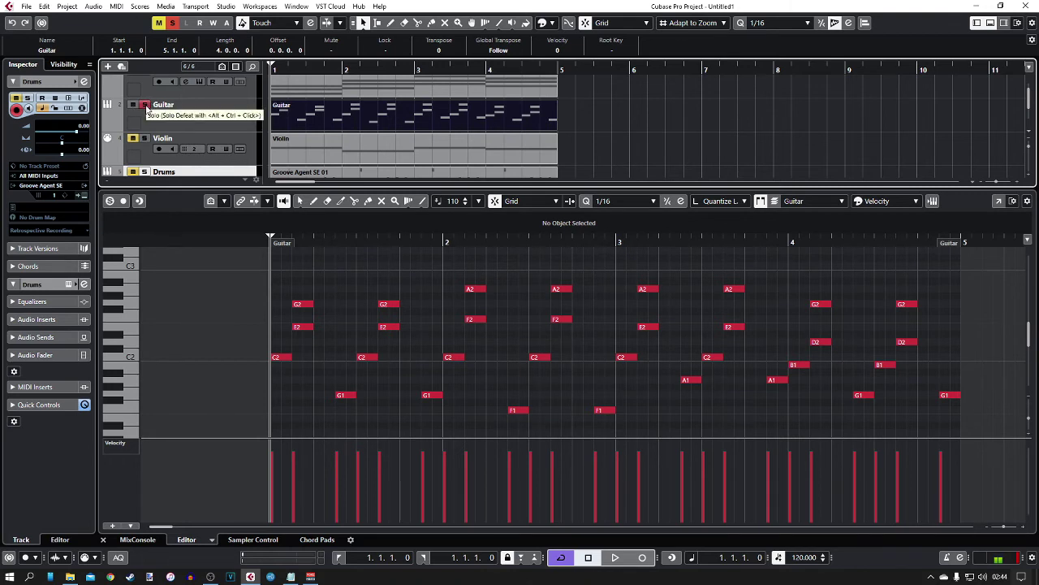
click(260, 266)
click(268, 264)
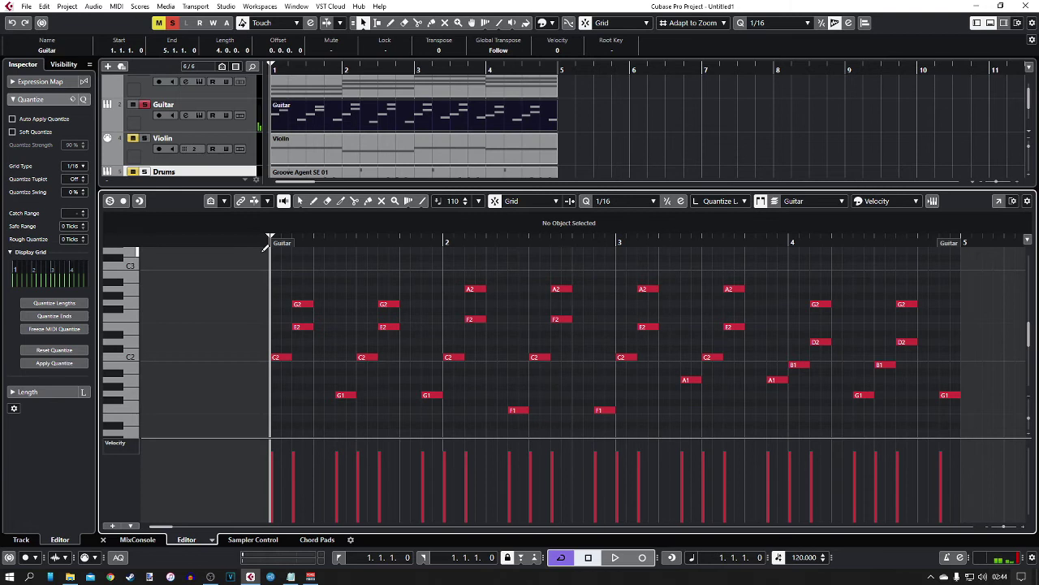
key(space)
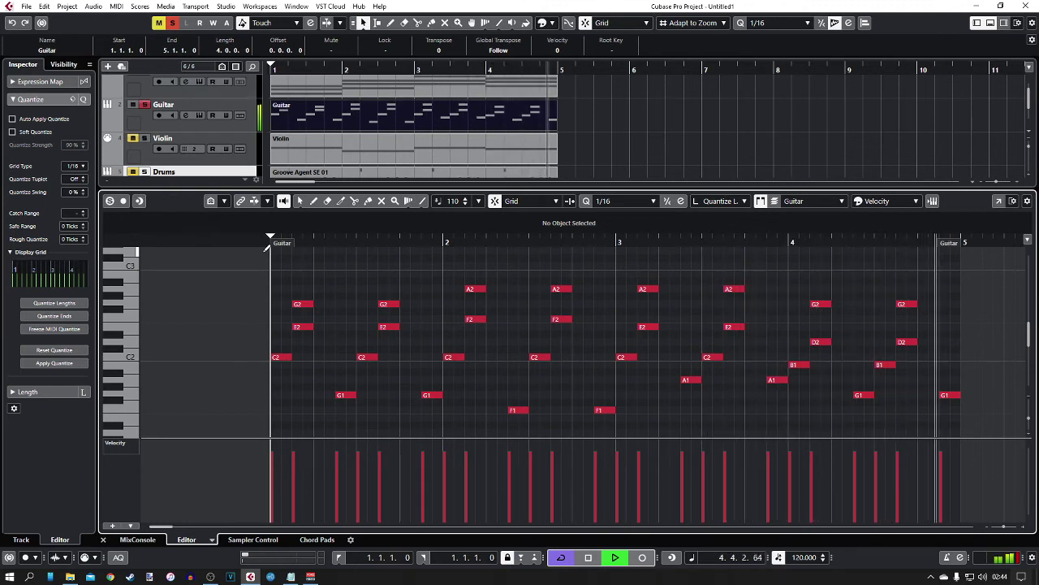
key(space)
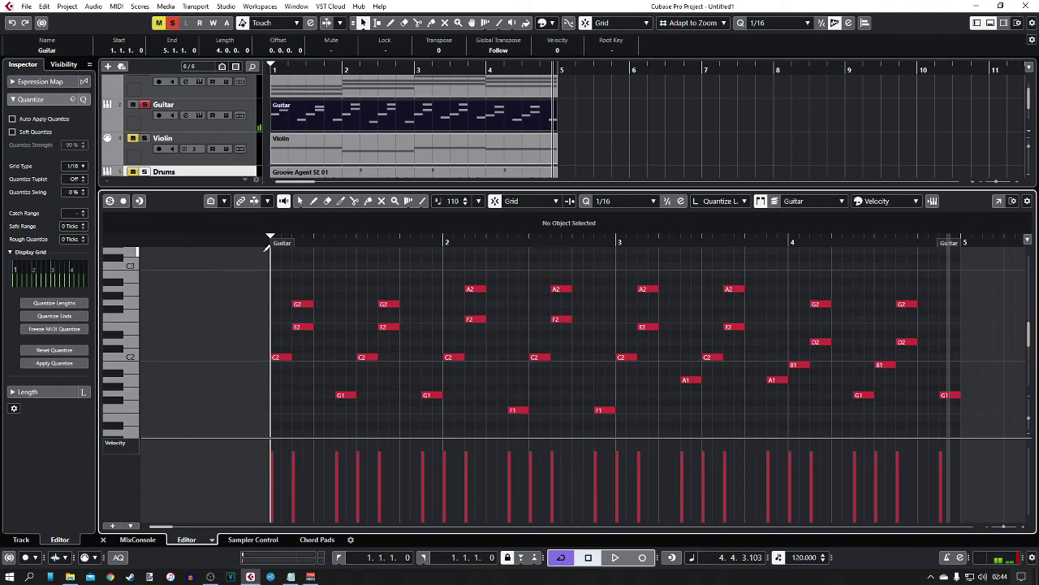
Show the Violin part's notes in the lower-zone editor, solo Violin instead of Guitar and play it from the start.
click(322, 151)
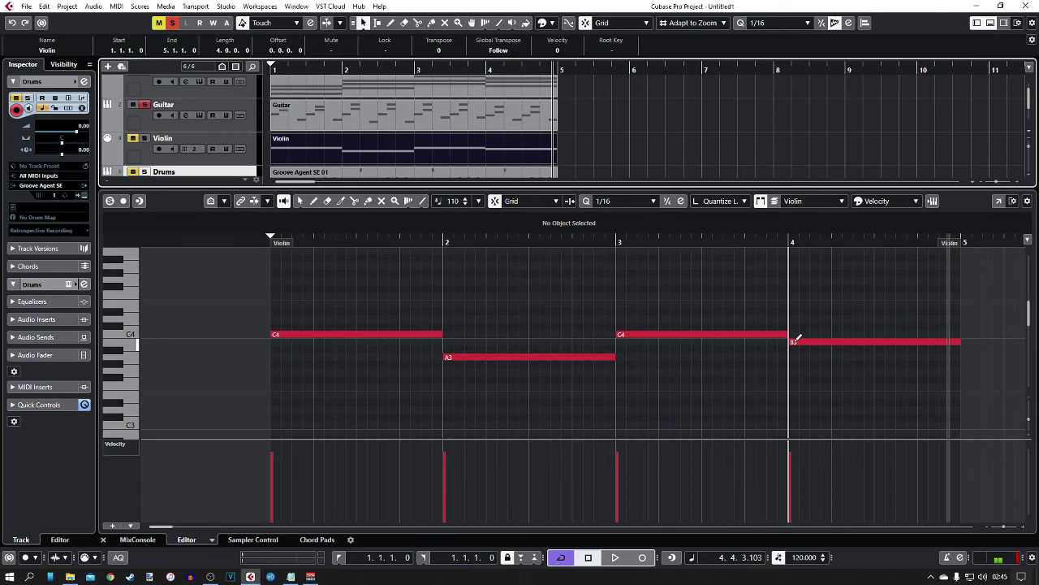
click(272, 237)
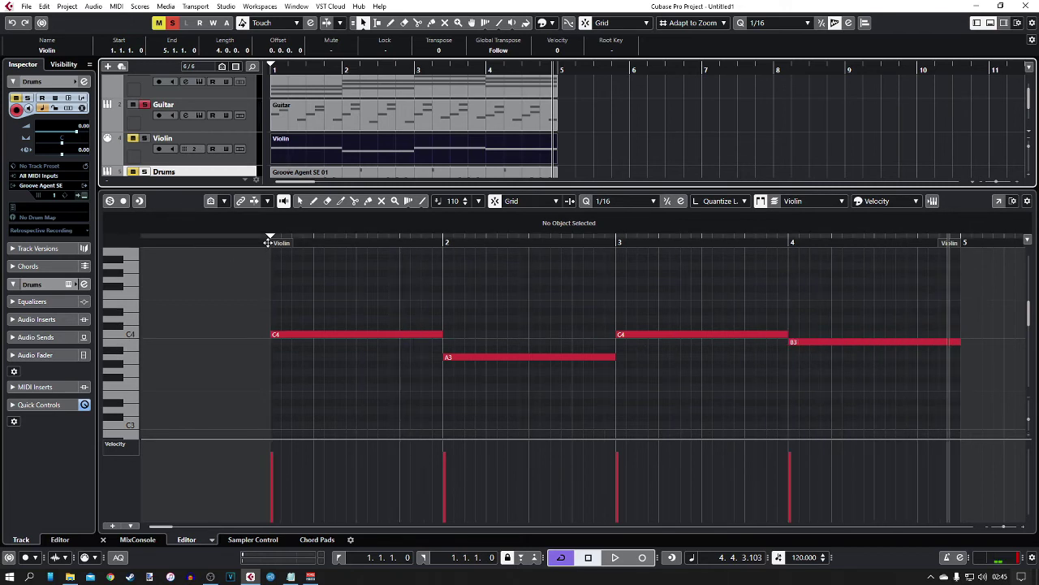
scroll(154, 130, up, 2)
click(147, 130)
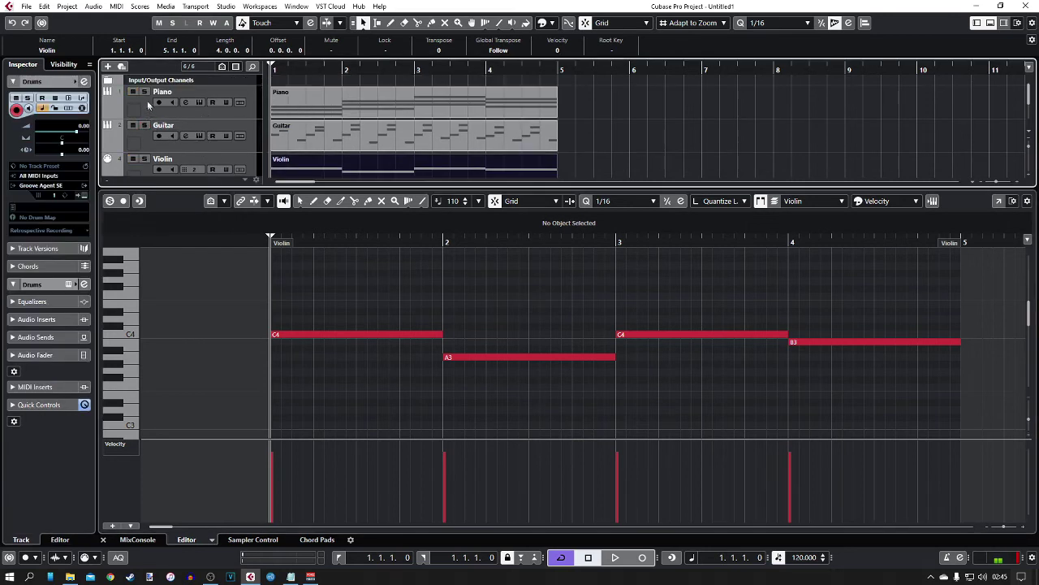
click(145, 159)
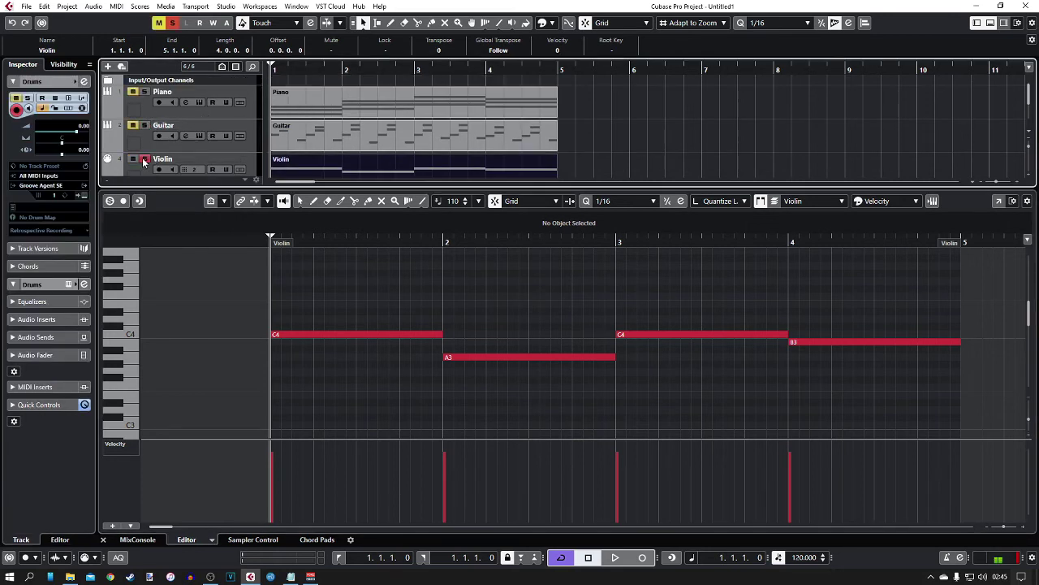
key(space)
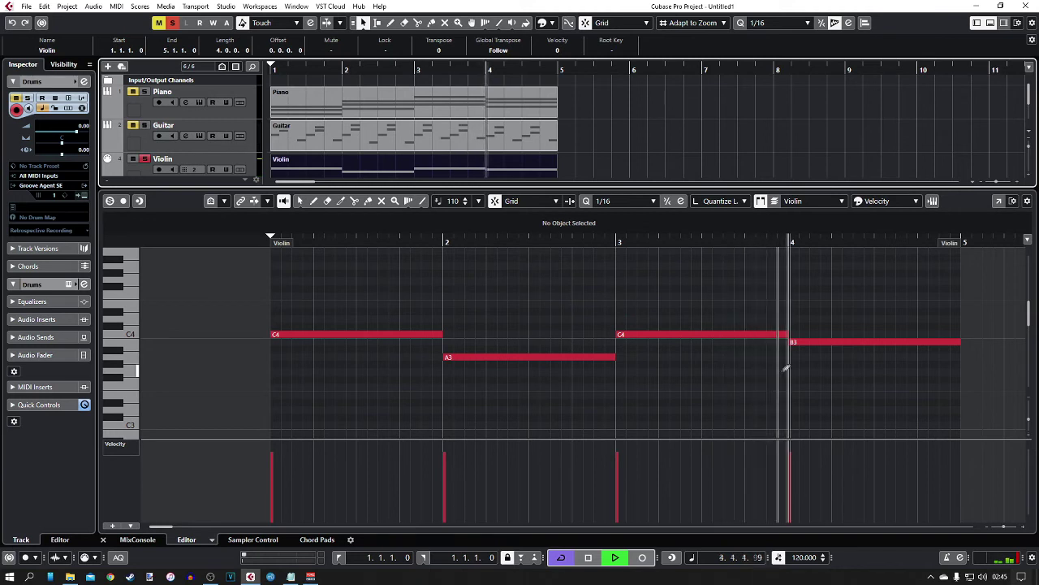
key(space)
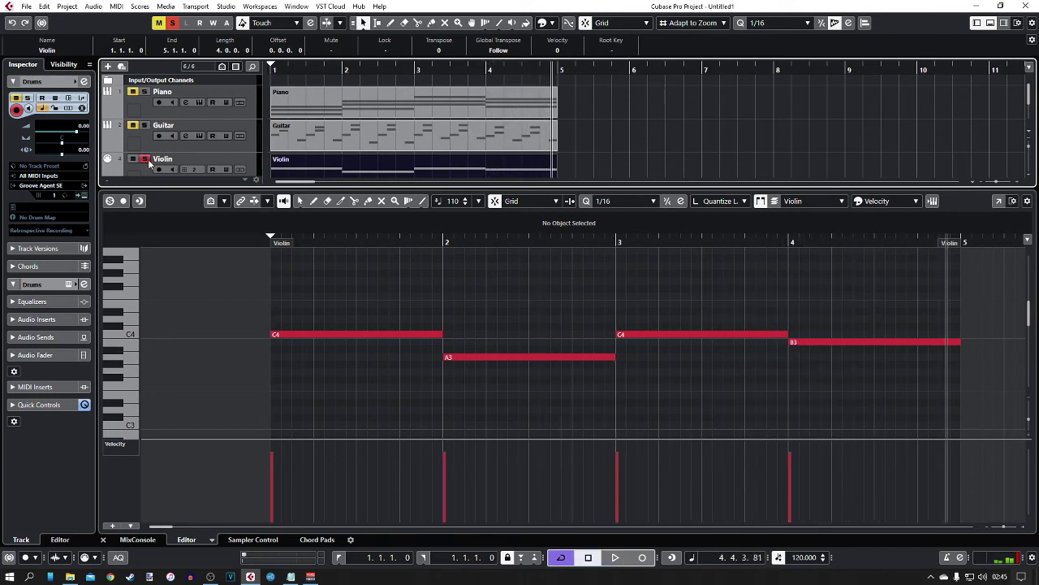
Unsolo the Violin track and show the Drums part's notes in the editor, auditioning the C1 key.
click(145, 159)
scroll(220, 141, down, 1)
scroll(218, 130, down, 1)
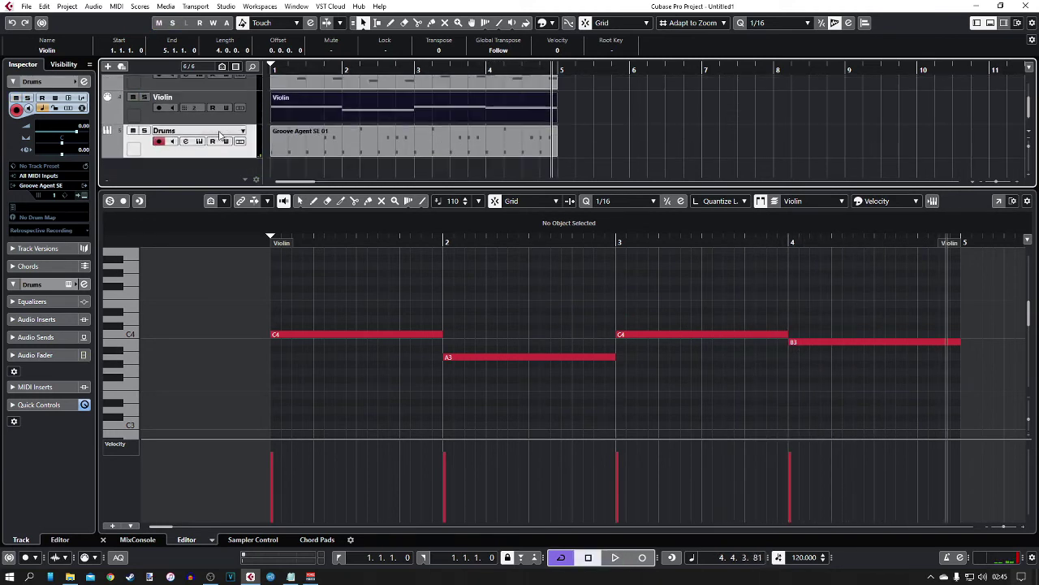
click(264, 240)
click(331, 145)
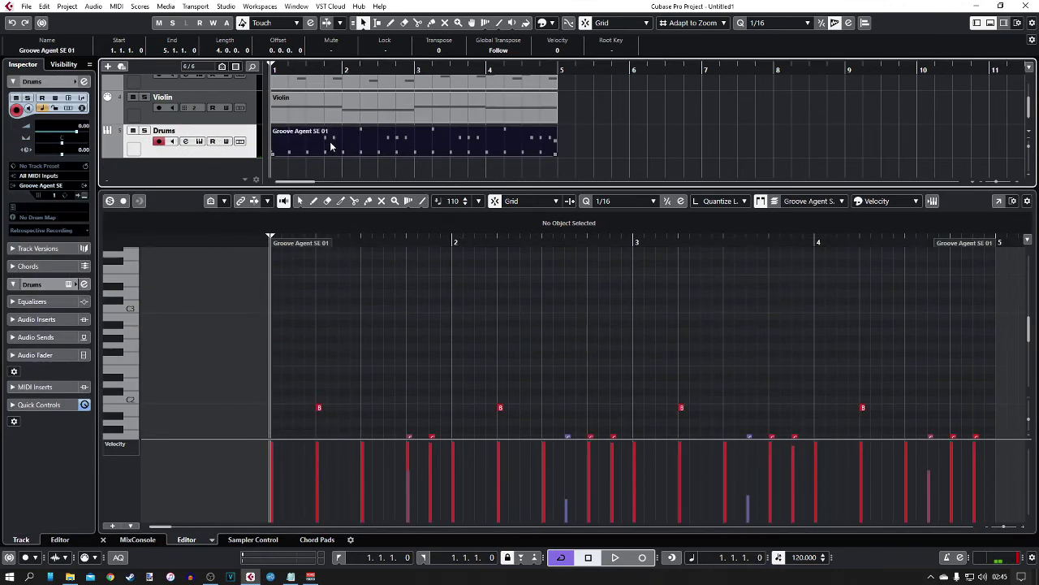
scroll(464, 314, down, 4)
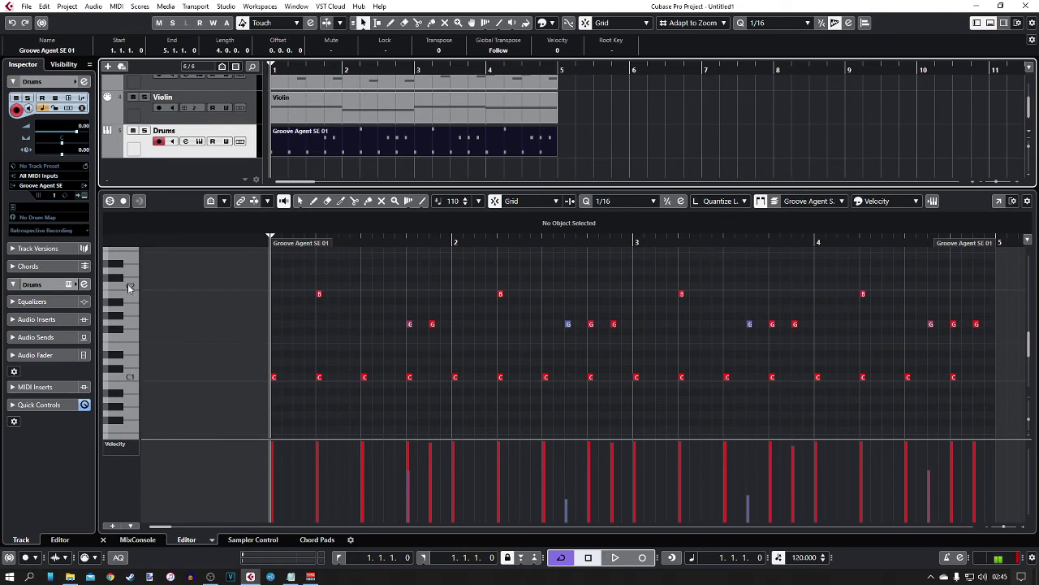
click(133, 379)
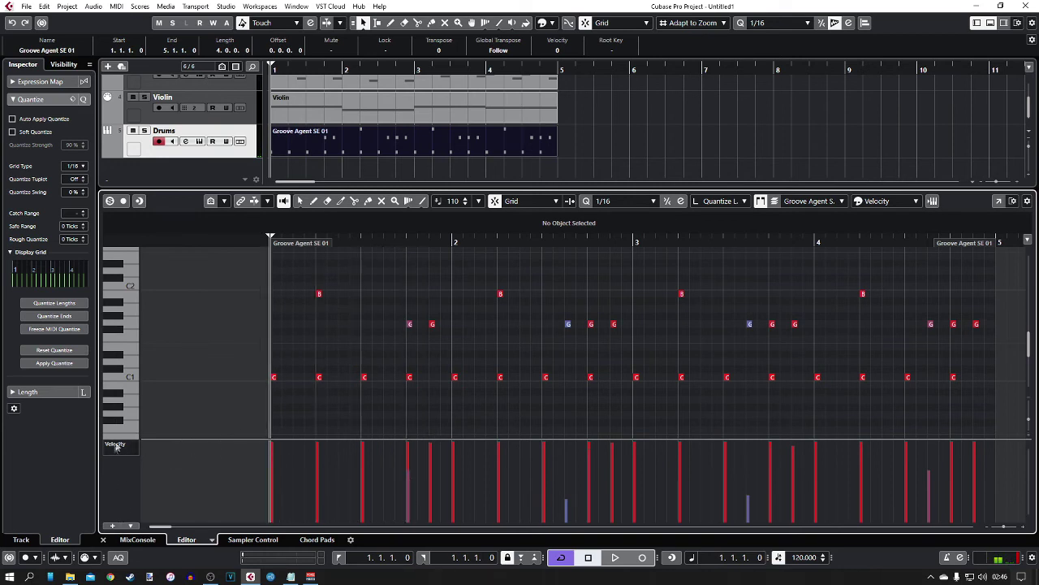
Check the controller lane choices for the drum part, keep Velocity displayed and examine the drum hits' velocities.
click(112, 528)
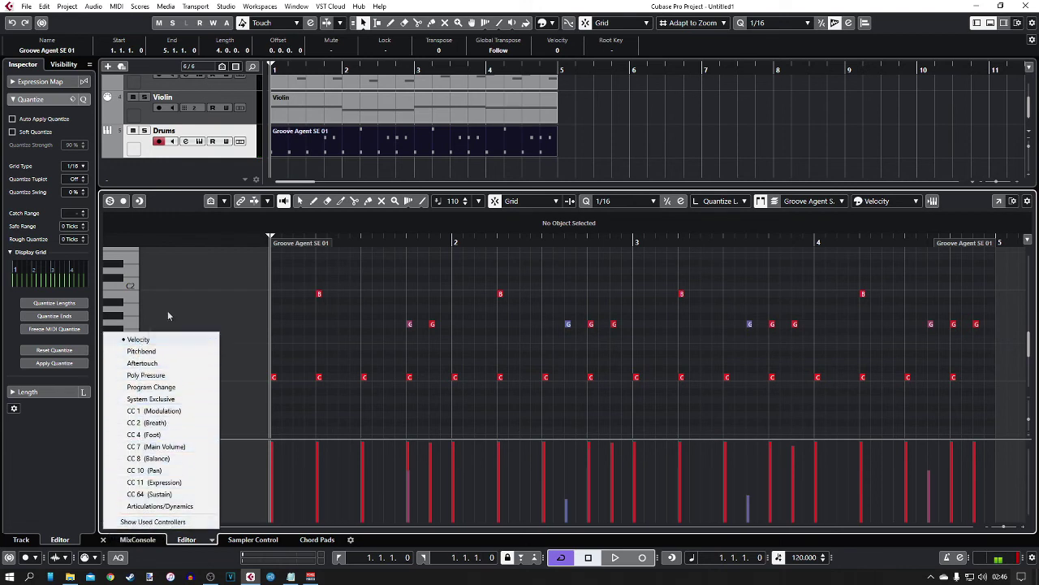
click(149, 338)
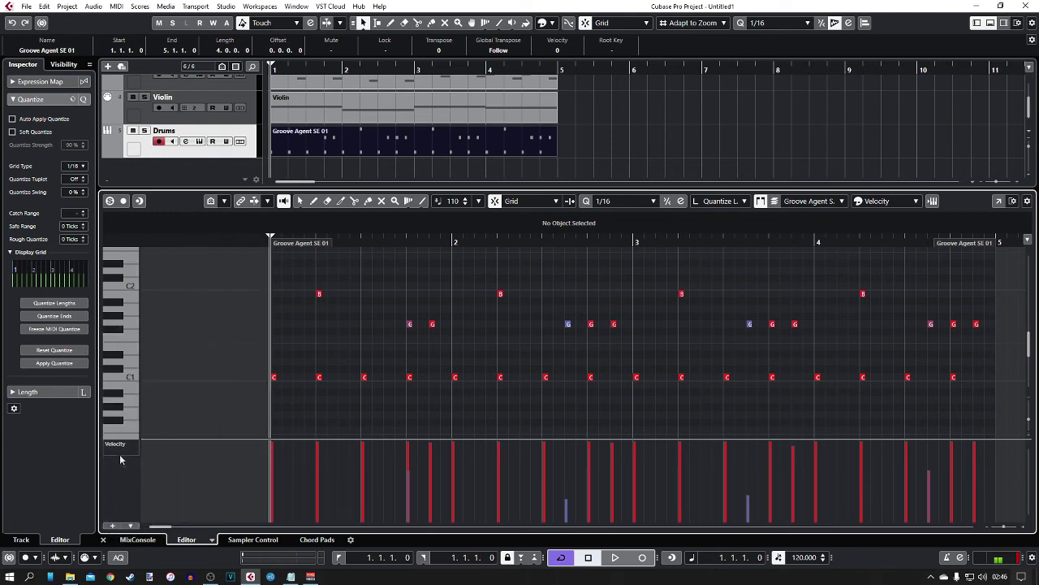
scroll(379, 358, down, 2)
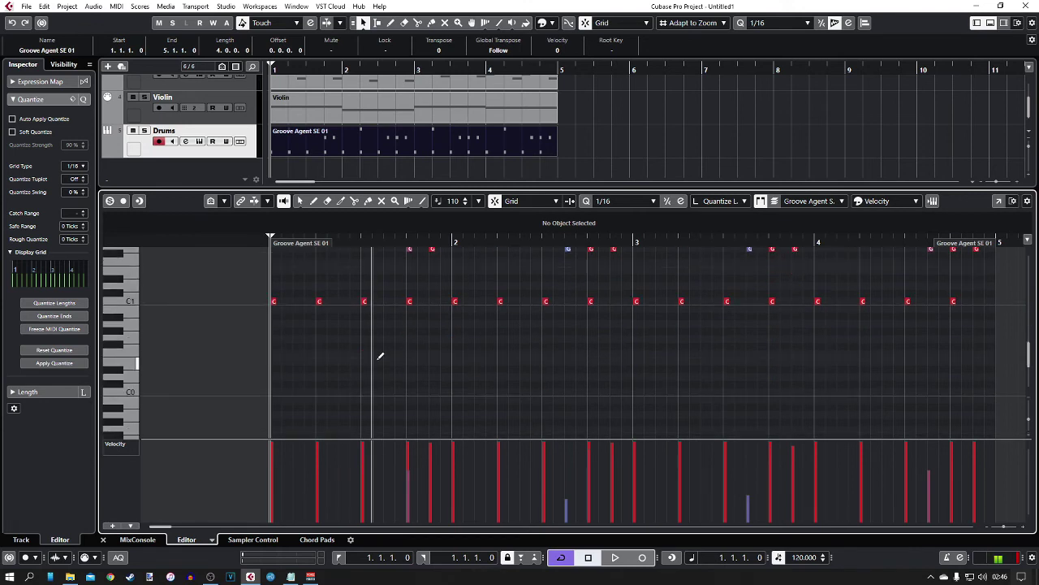
scroll(379, 357, up, 3)
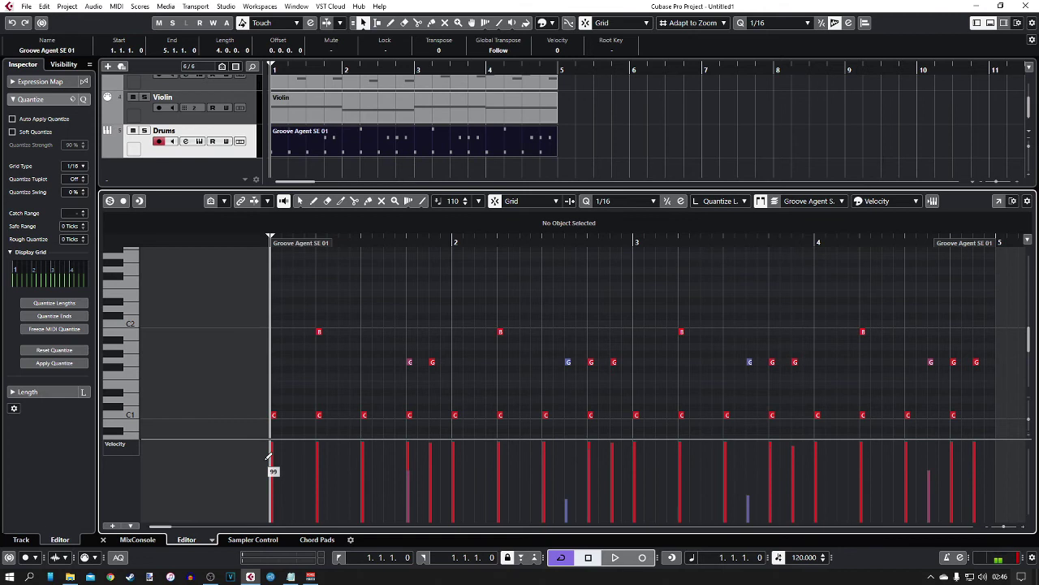
scroll(431, 324, down, 2)
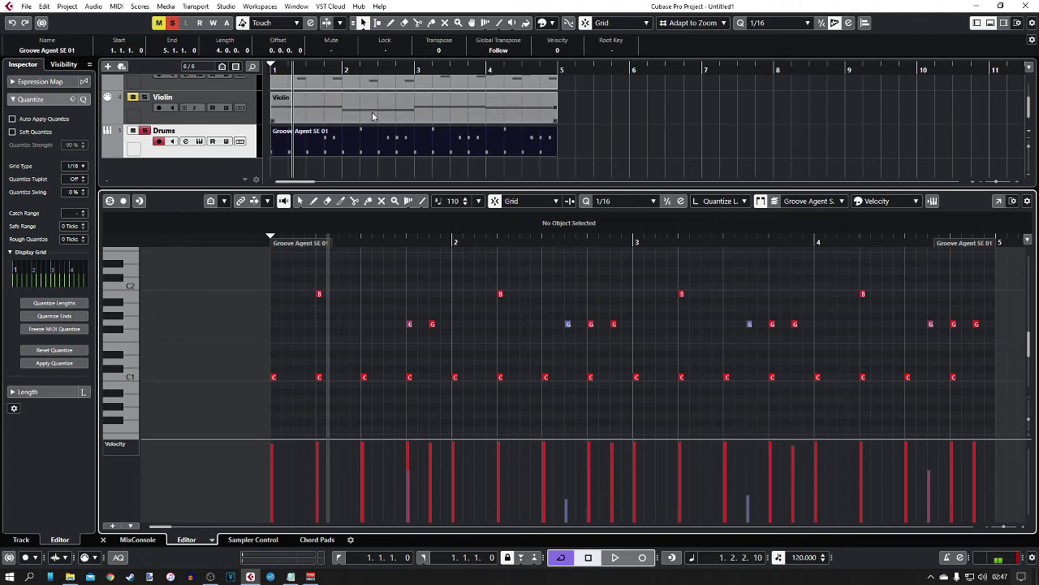
Show the Guitar part's notes, solo Guitar instead of Drums and play it from the start.
scroll(373, 117, up, 1)
click(513, 88)
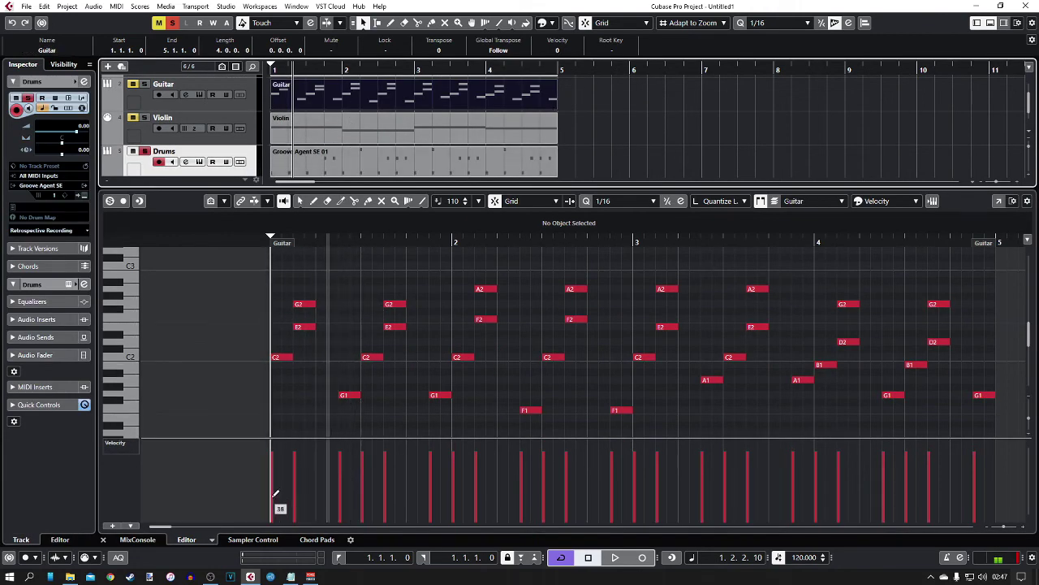
click(144, 152)
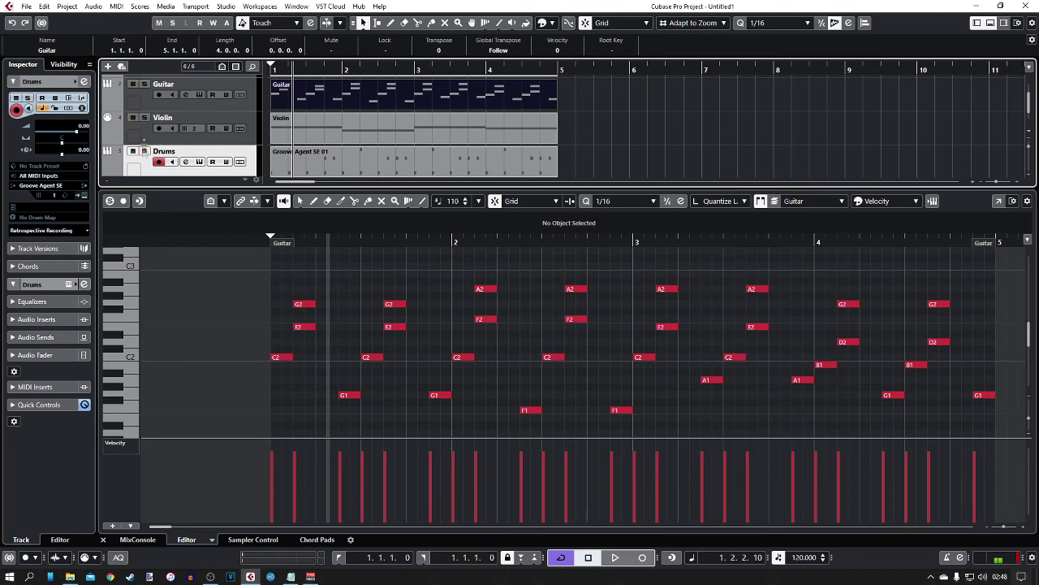
click(143, 84)
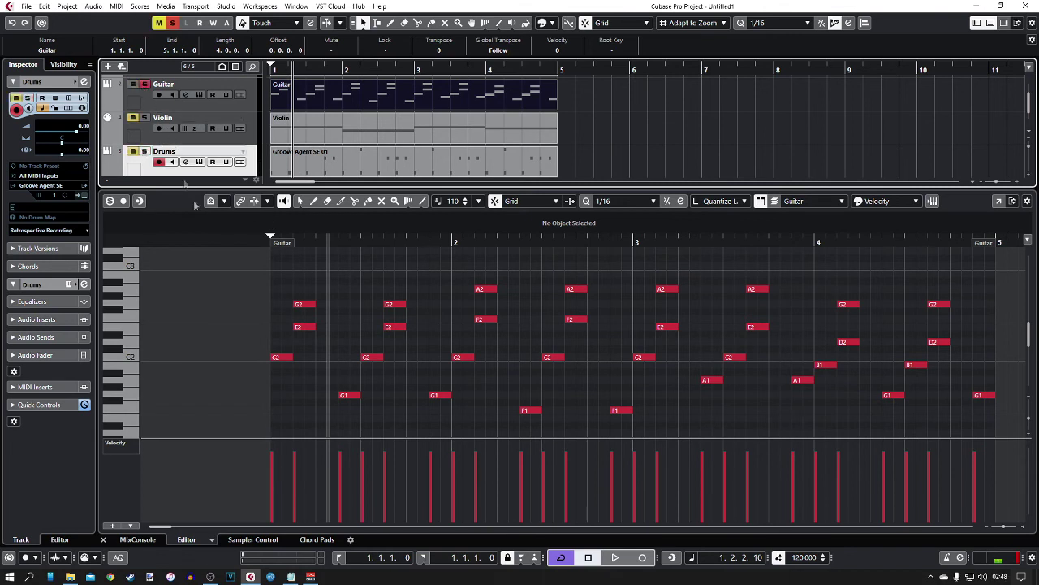
click(273, 240)
key(space)
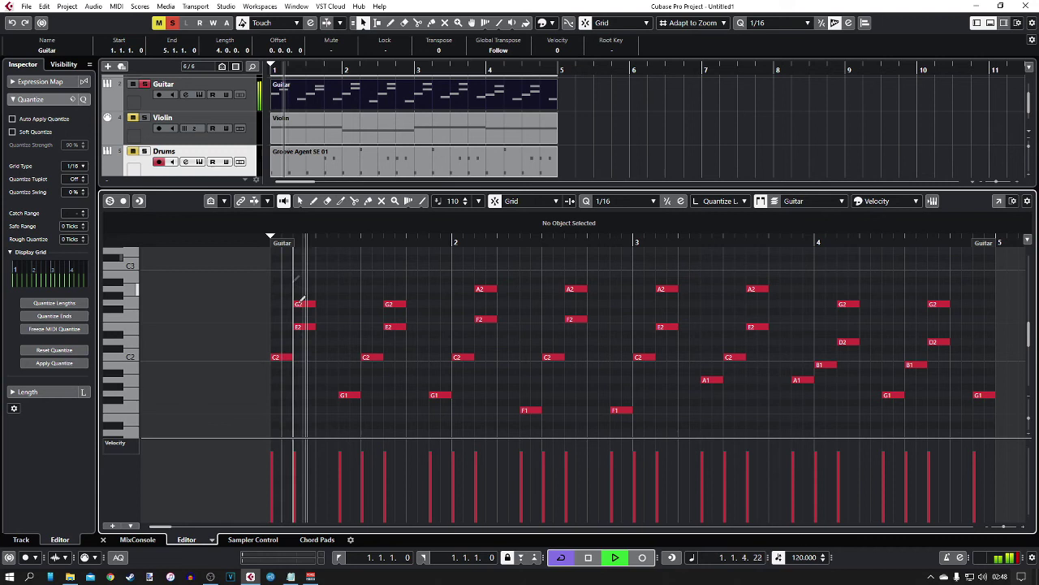
key(space)
Lower the velocity of the Guitar part's first C2 note and play the opening to hear the difference.
click(277, 497)
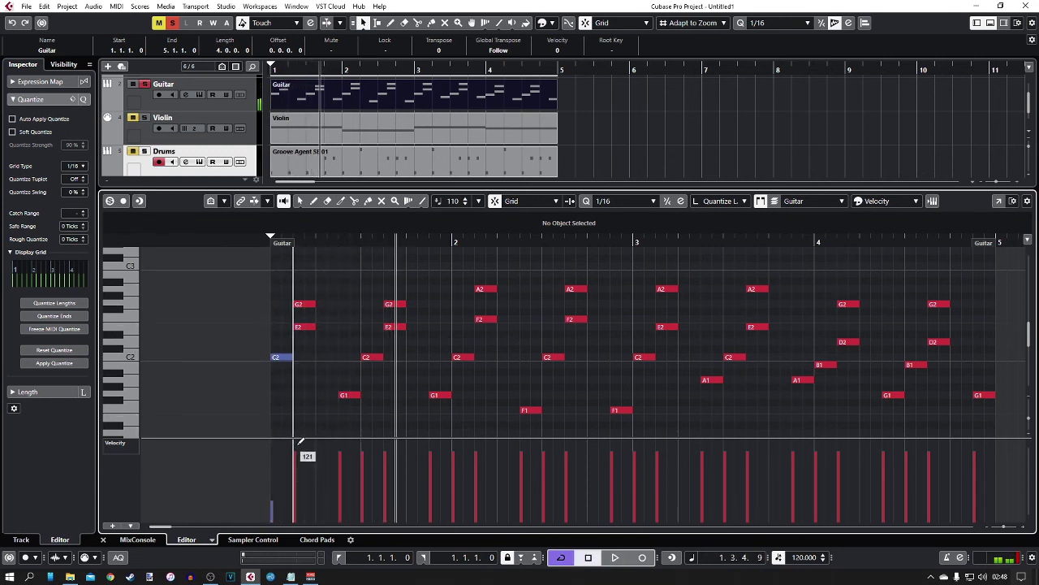
key(Home)
key(space)
key(space)
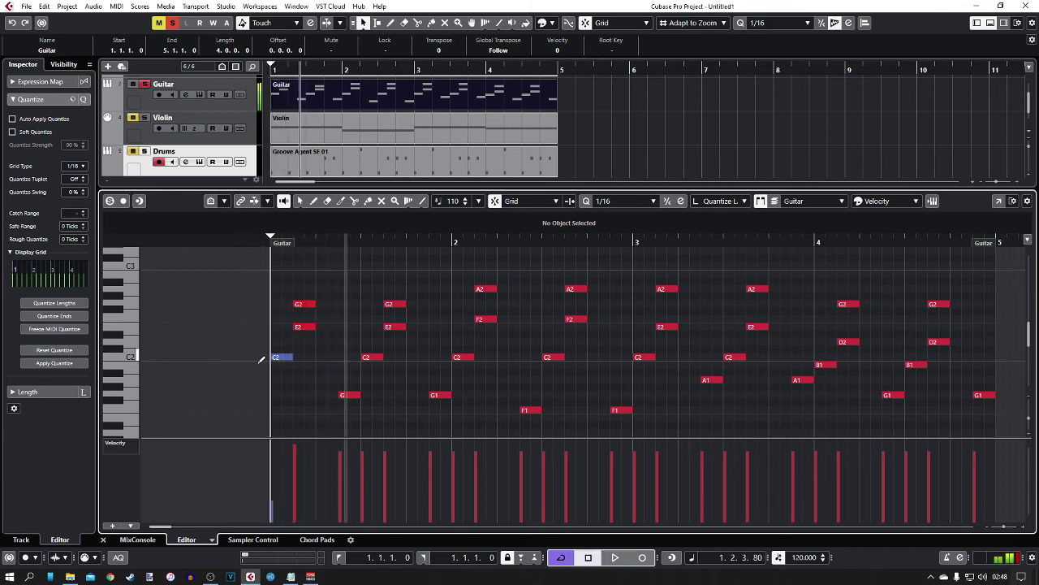
Draw uneven velocities across all the Guitar part's notes and play the part from the start.
click(275, 484)
mouse_move(277, 479)
mouse_down()
mouse_move(428, 461)
mouse_move(496, 480)
mouse_move(551, 449)
mouse_move(620, 481)
mouse_move(731, 471)
mouse_move(779, 486)
mouse_move(863, 464)
mouse_move(991, 480)
mouse_up()
click(254, 243)
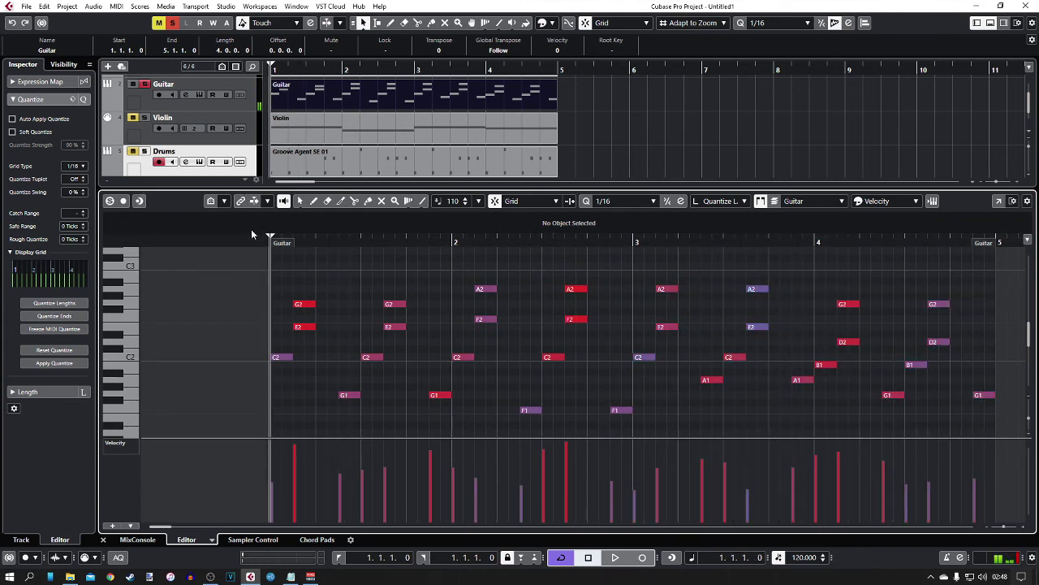
key(space)
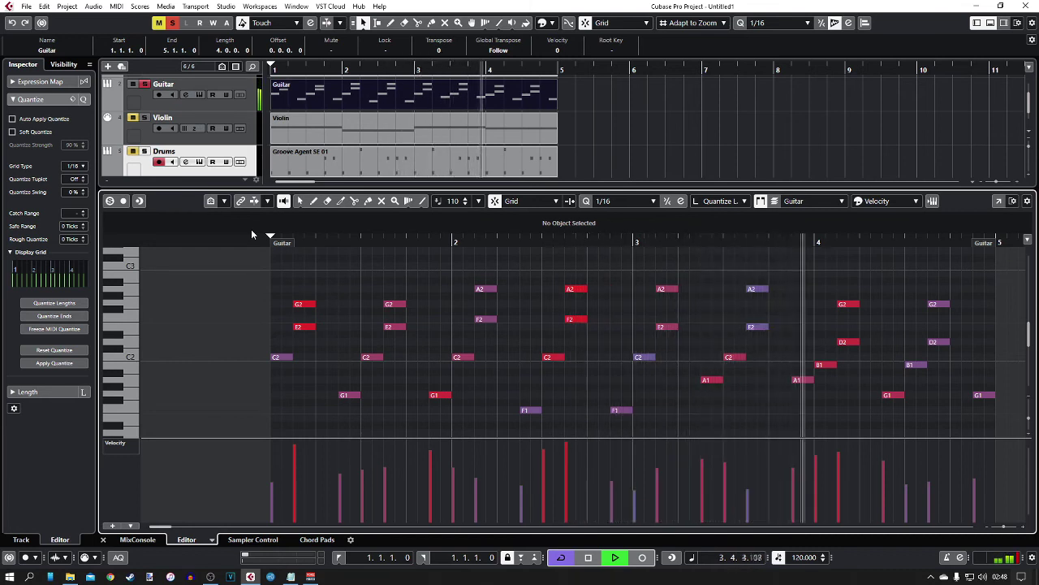
key(space)
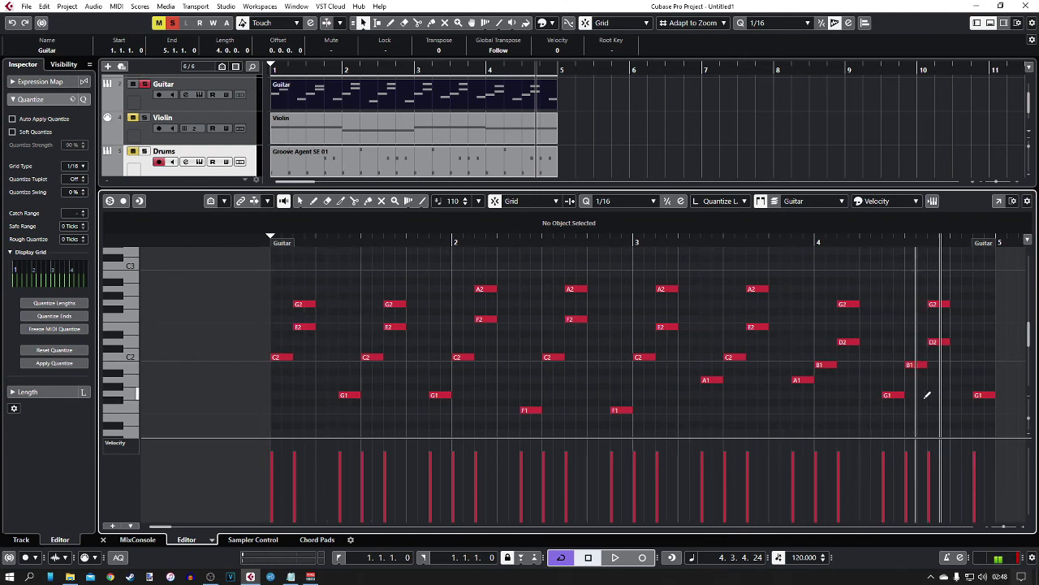
Check the Guitar part's controller lane choices, then solo the Piano track and show its notes in the editor.
click(112, 527)
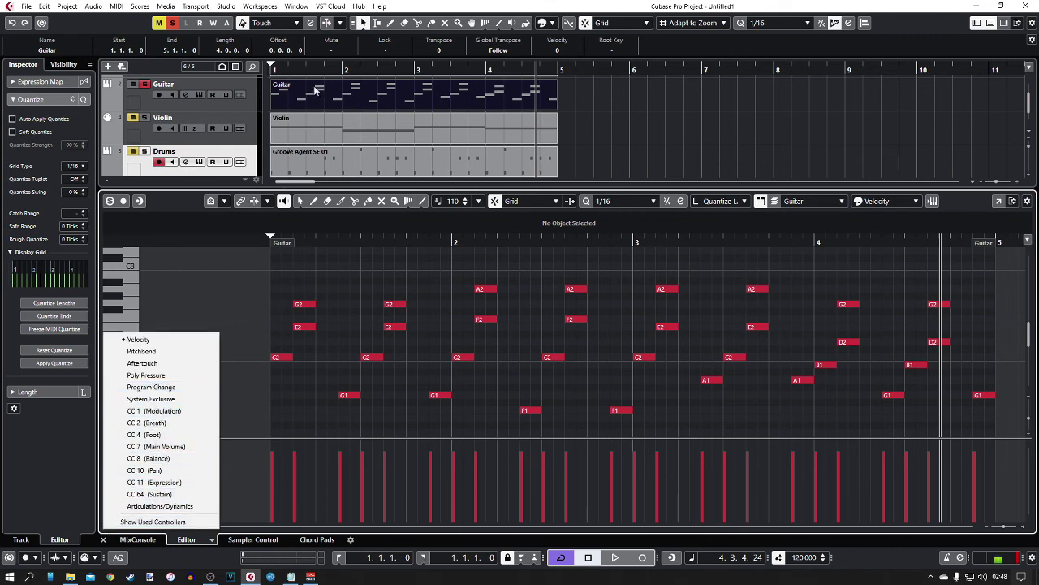
click(667, 127)
scroll(187, 122, up, 2)
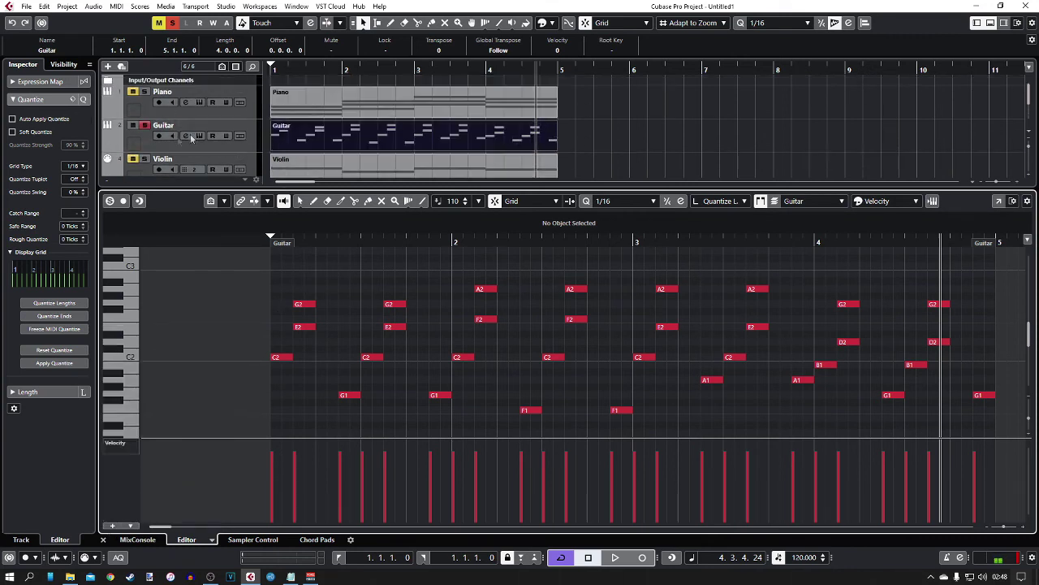
click(147, 95)
click(146, 94)
click(323, 94)
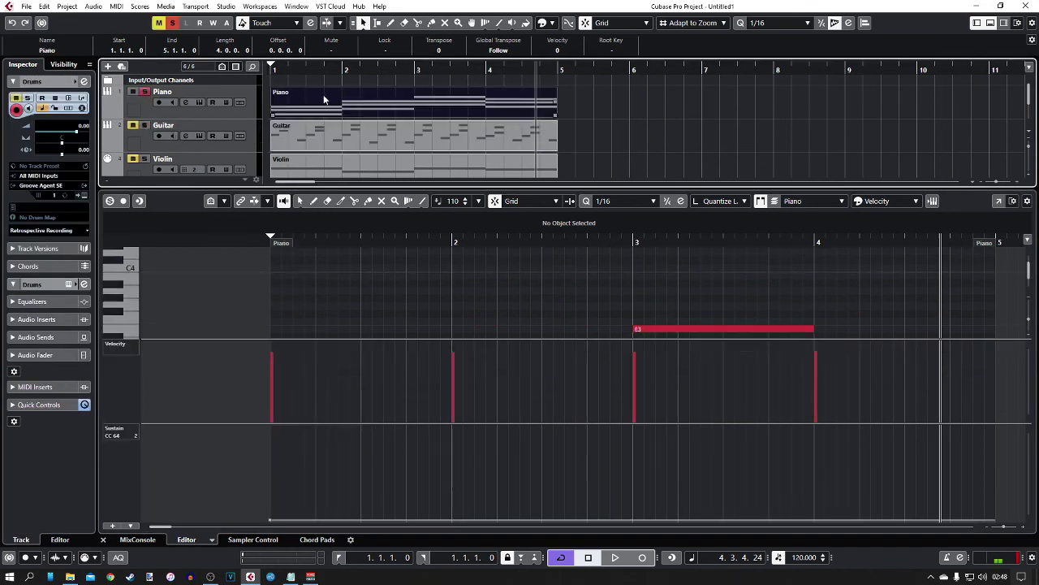
scroll(406, 282, down, 1)
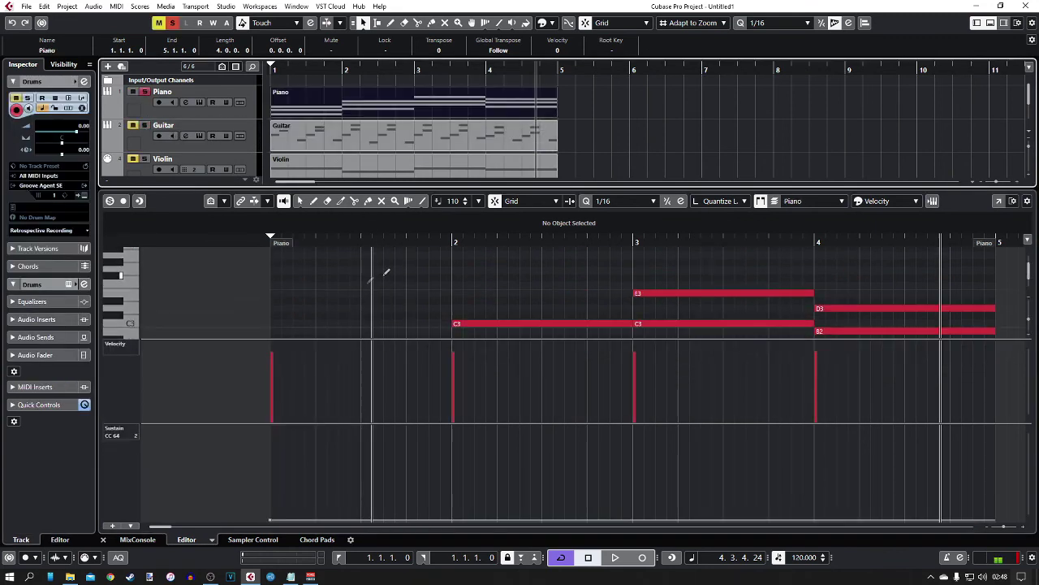
Check the Piano part's controller lane choices, then raise its sustain (CC 64) to about 124 from bar 2 onward.
click(111, 526)
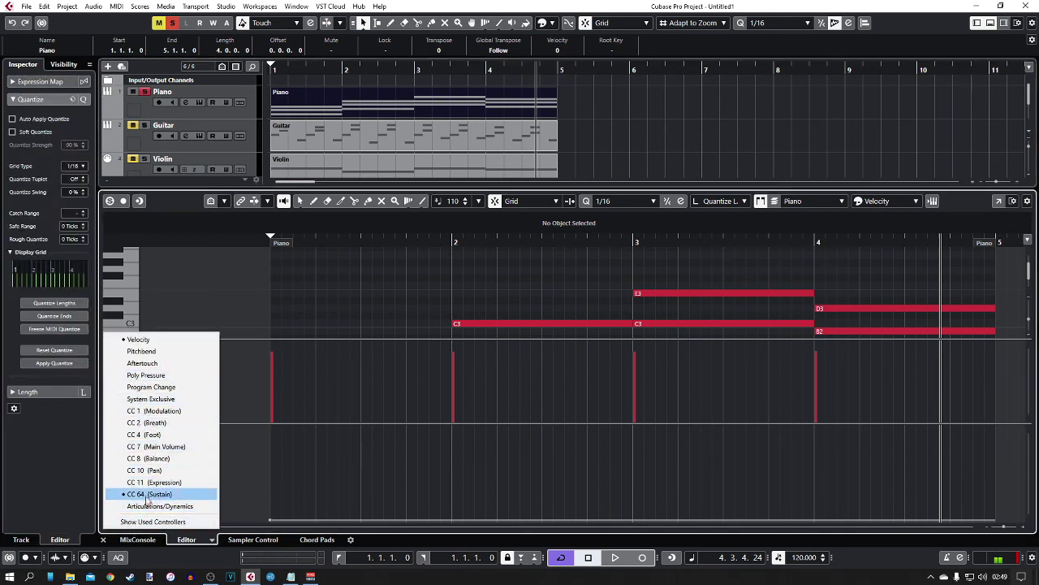
click(233, 279)
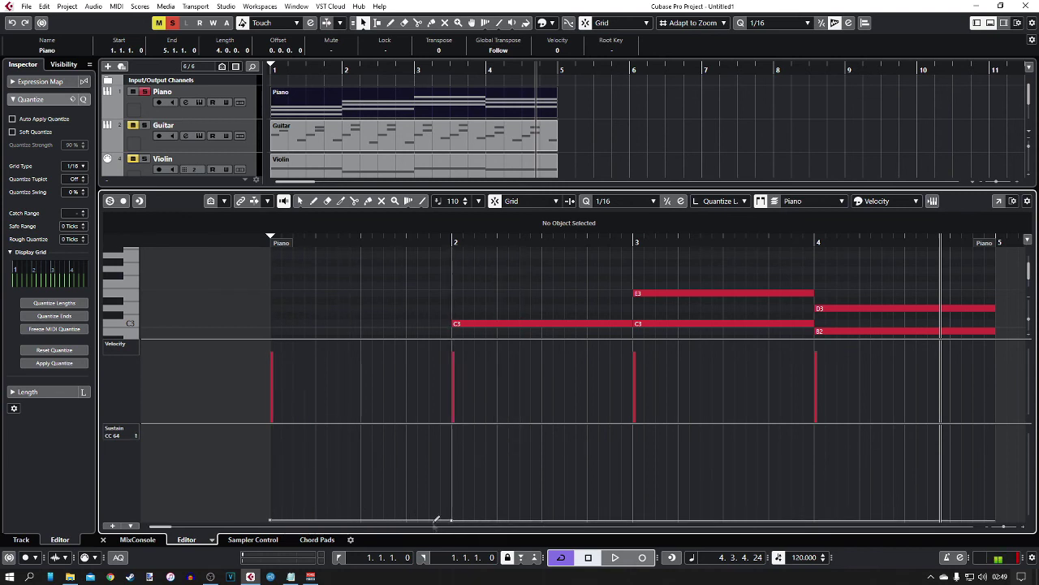
click(469, 423)
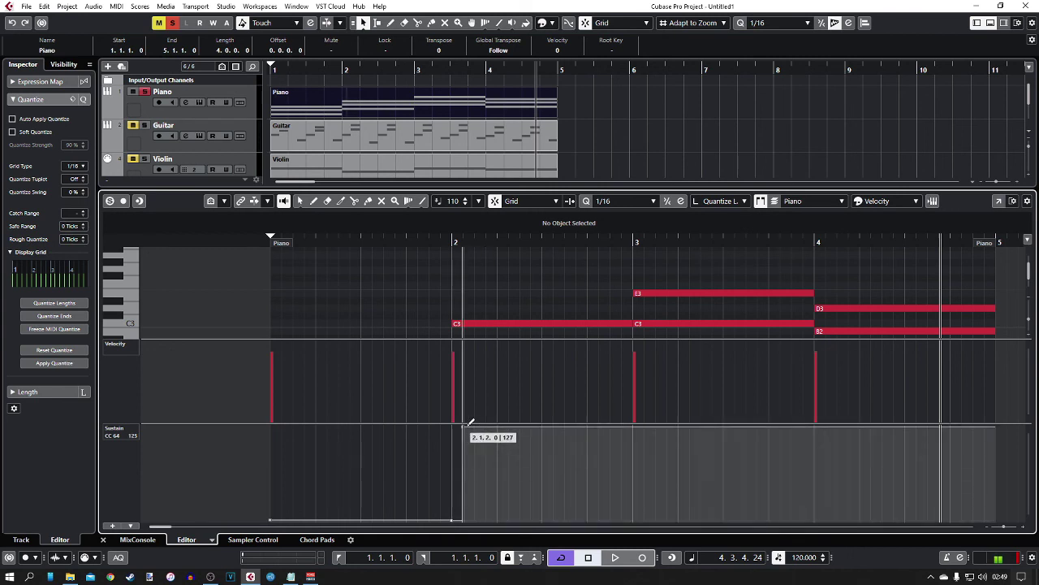
click(456, 424)
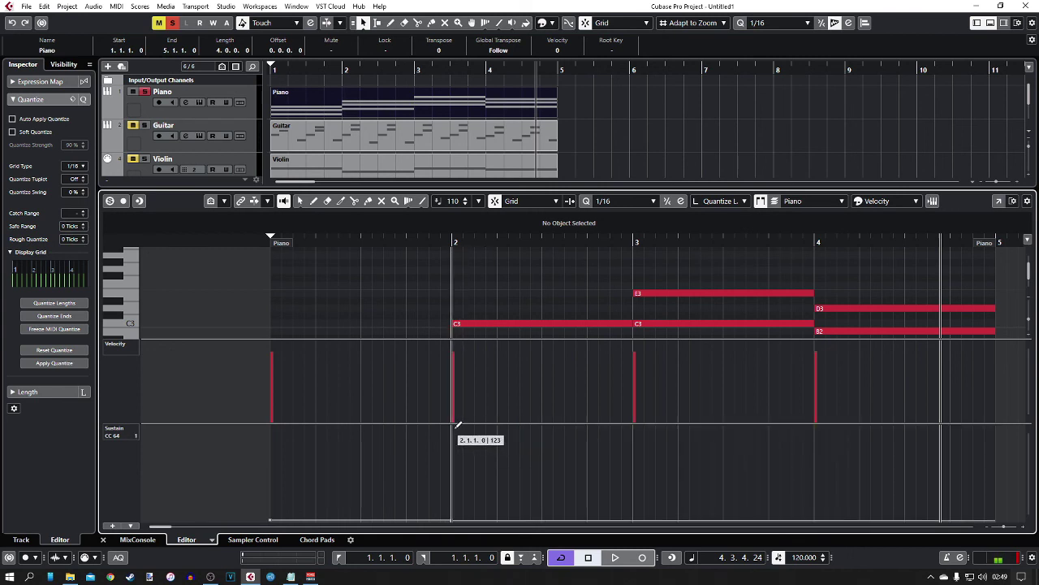
click(455, 423)
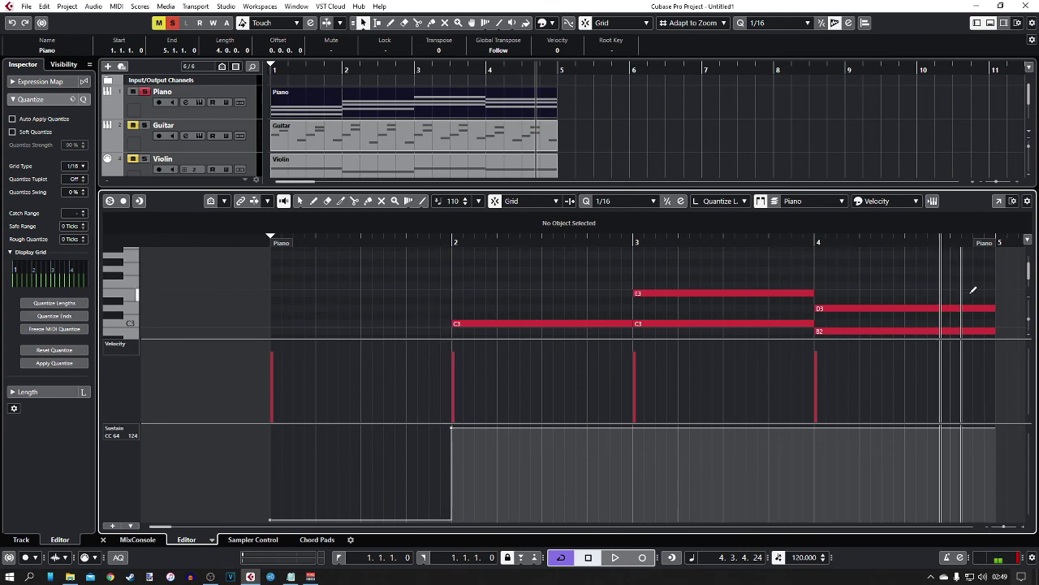
Play the Piano part from bar 2 to hear the sustain, bringing its lower notes into view.
click(459, 243)
key(space)
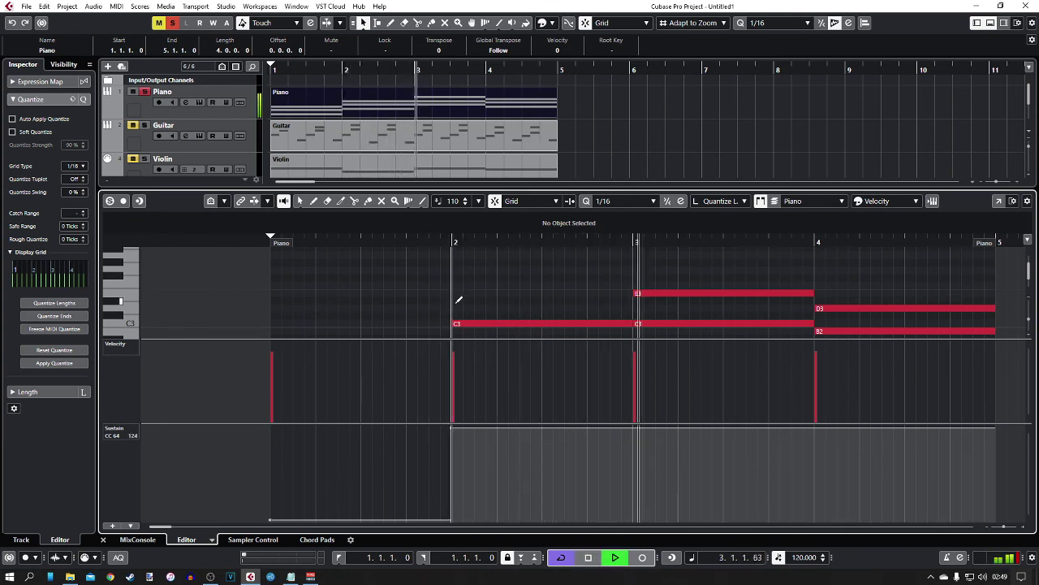
scroll(457, 300, down, 3)
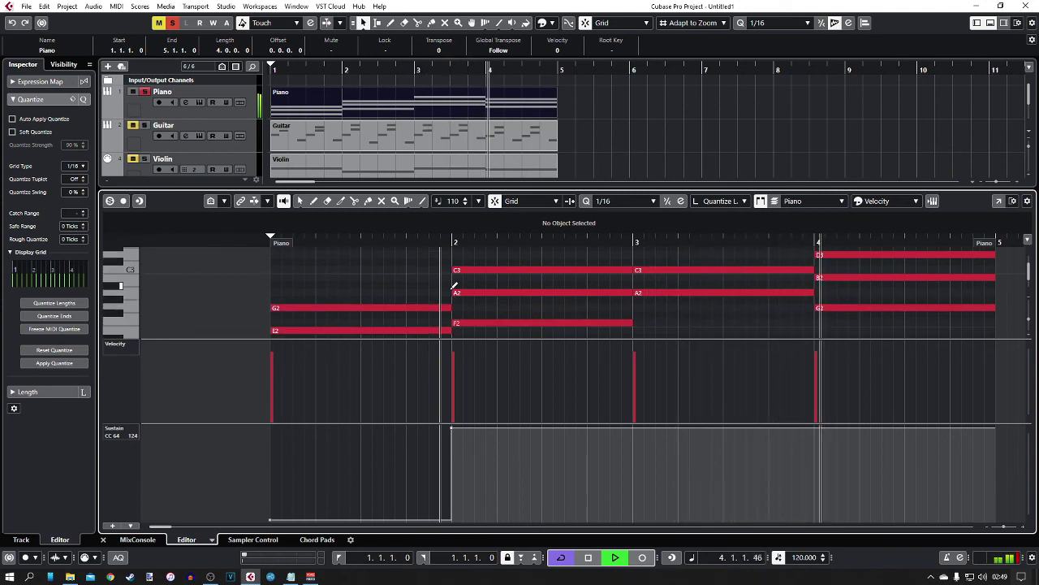
key(space)
Try a Piano sustain pattern with the pedal off from bar 2, on in bar 1 and on again from bar 3, and undo it.
drag(461, 431, 445, 511)
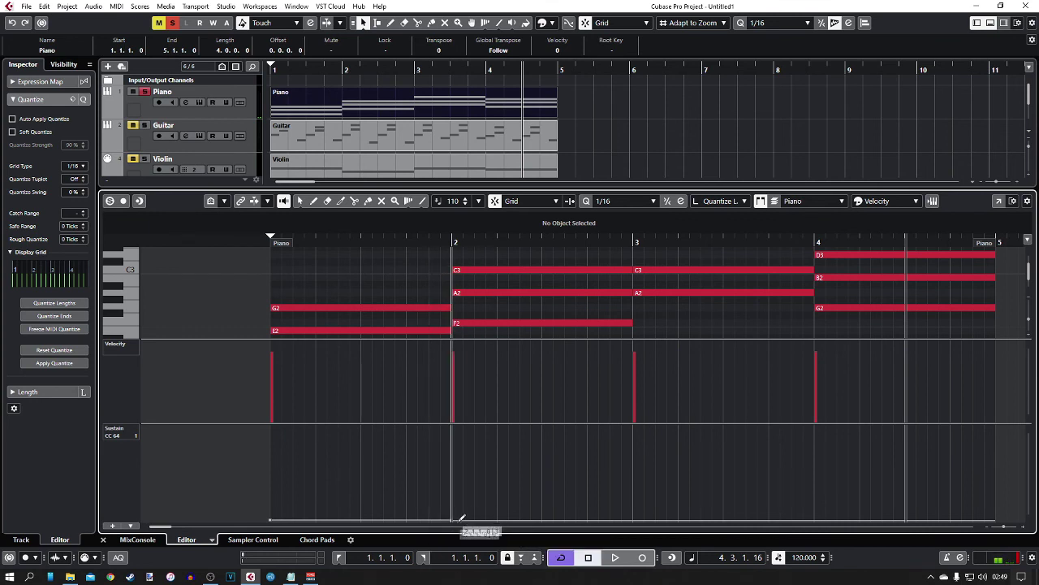
mouse_move(476, 464)
mouse_down()
mouse_move(471, 475)
mouse_move(455, 438)
mouse_move(418, 510)
mouse_move(271, 417)
mouse_up()
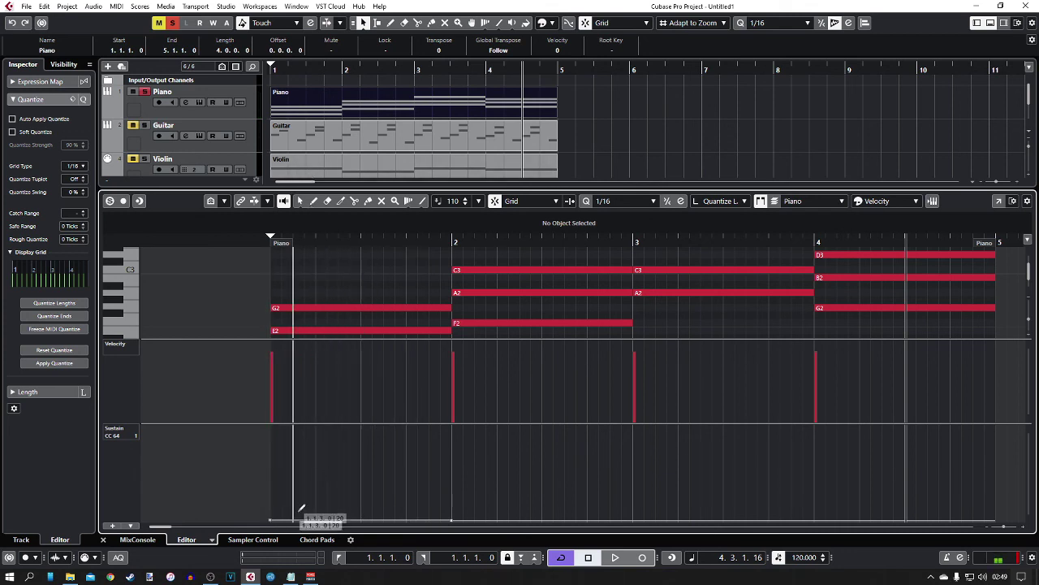
mouse_move(273, 434)
mouse_down()
mouse_move(447, 451)
mouse_move(464, 475)
mouse_move(459, 520)
mouse_up()
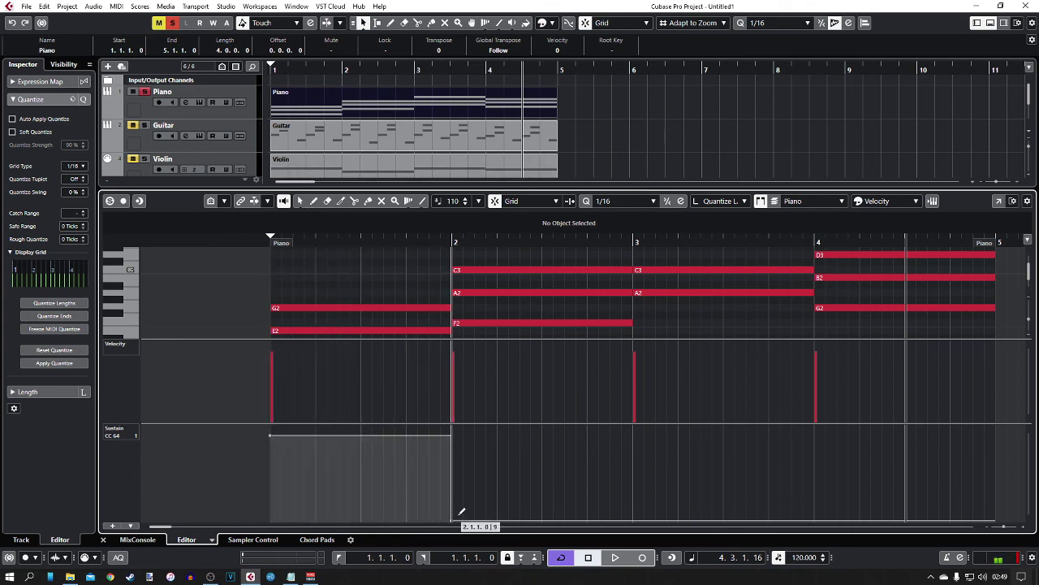
drag(641, 429, 641, 432)
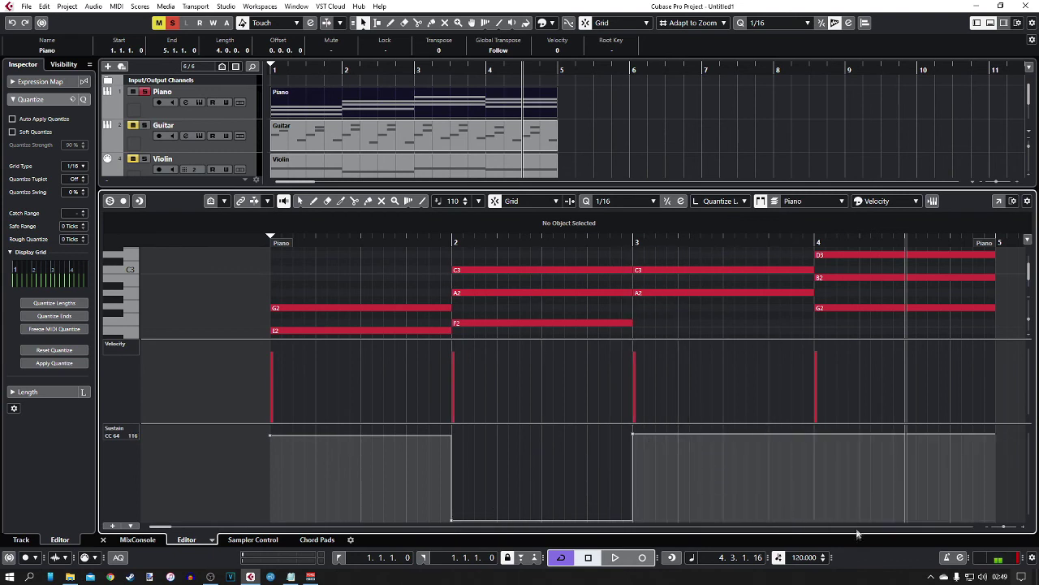
key(ctrl+z)
key(ctrl+z)
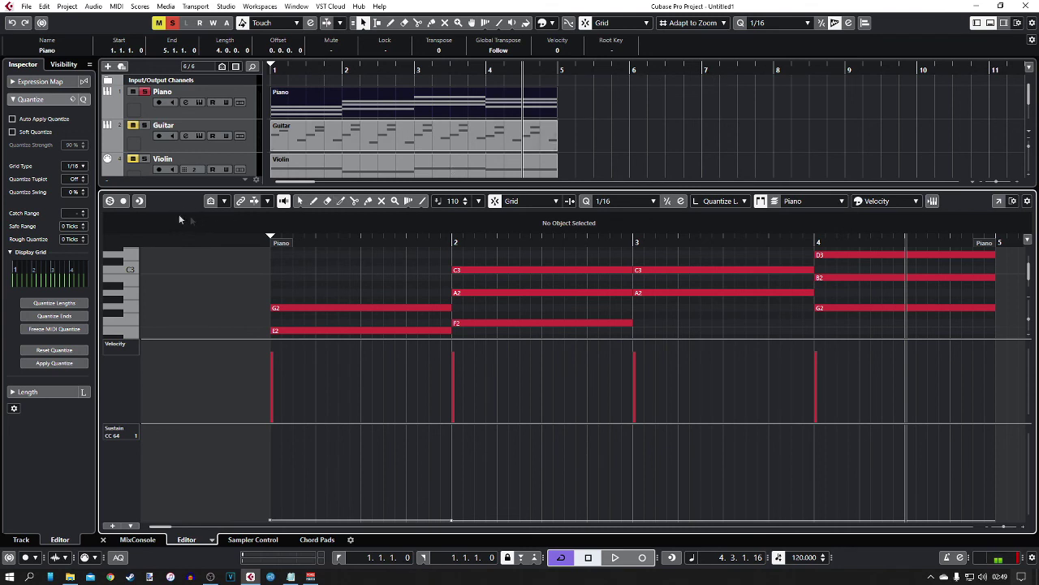
Add an Articulations/Dynamics lane to the Piano part and place an mf dynamic at 1.1.2 and a p dynamic at bar 2.
click(114, 430)
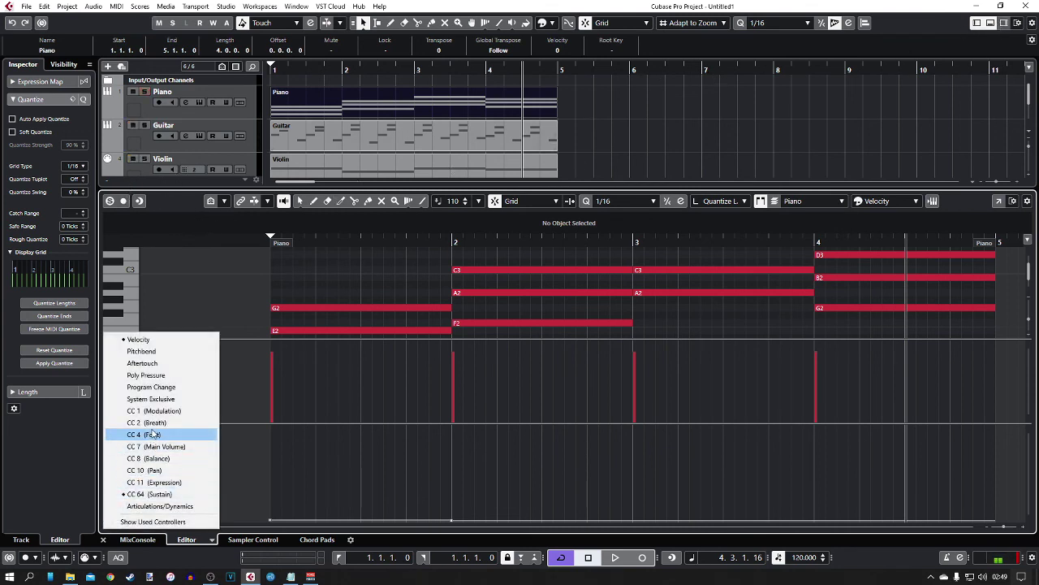
click(151, 506)
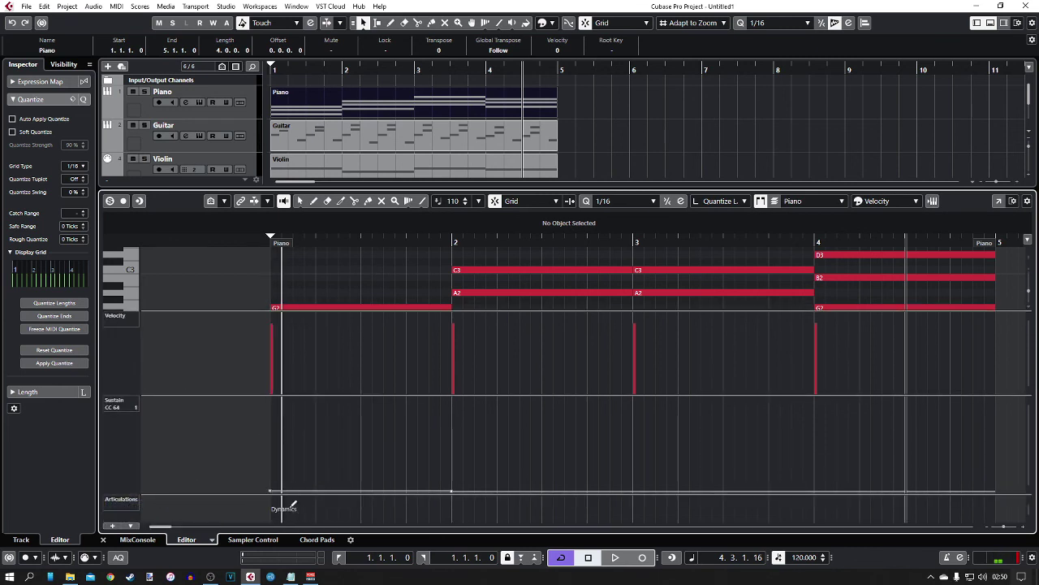
click(282, 509)
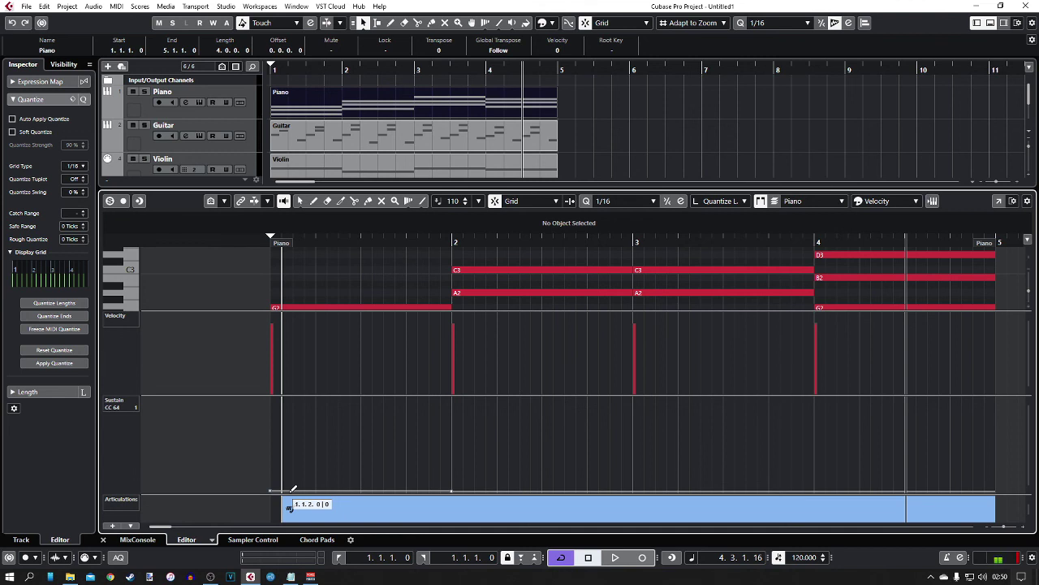
click(458, 509)
right_click(455, 468)
click(455, 468)
click(458, 505)
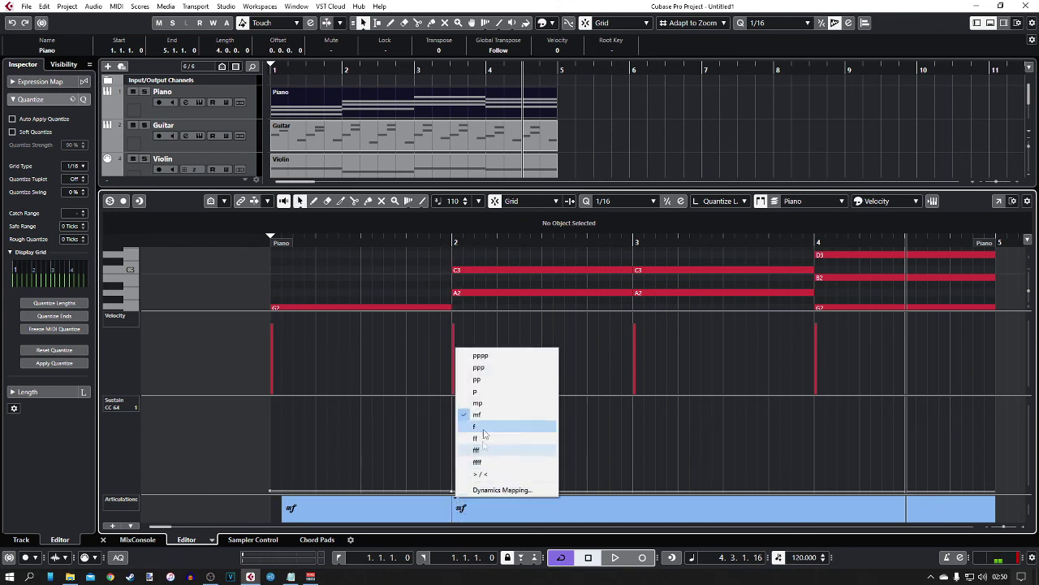
click(492, 392)
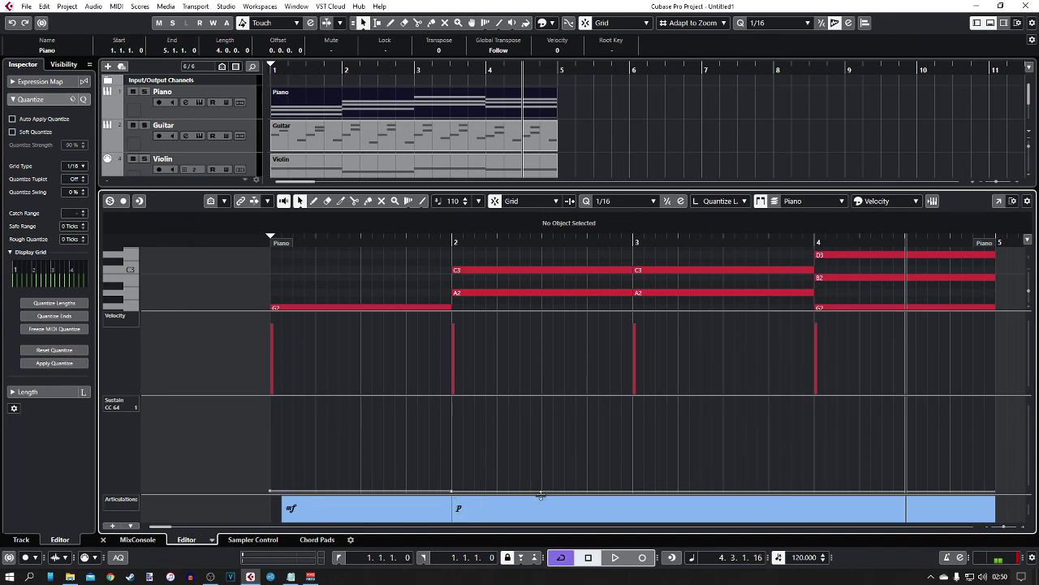
Delete both dynamics from the Piano part and remove the Articulations lane.
click(314, 513)
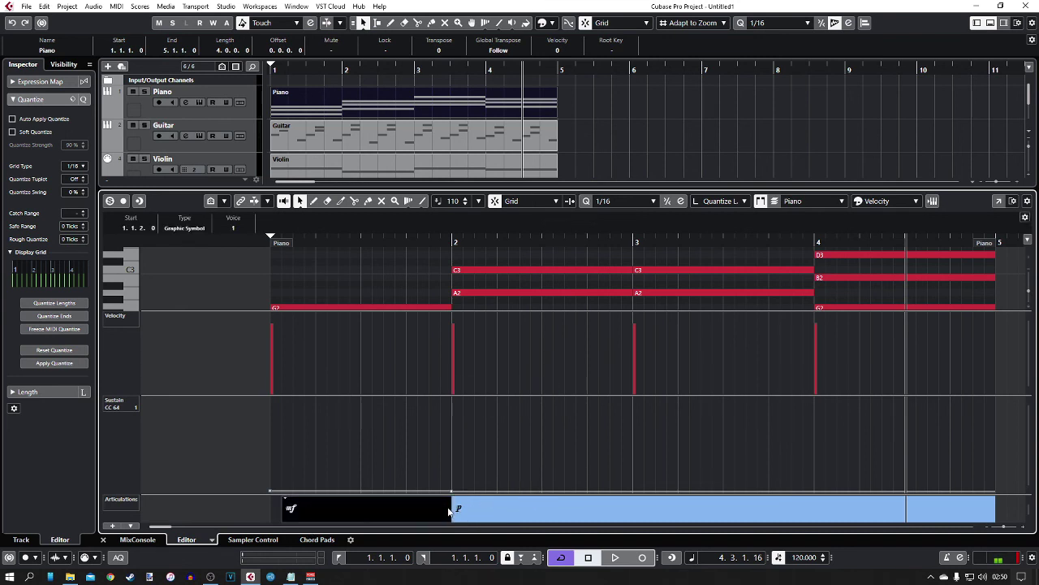
key(Delete)
key(Delete)
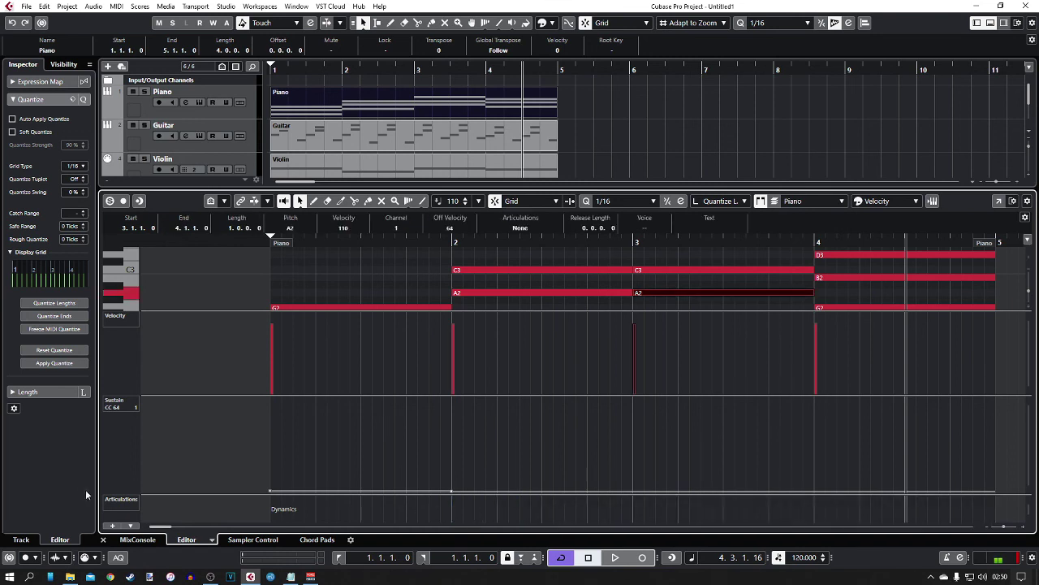
right_click(121, 505)
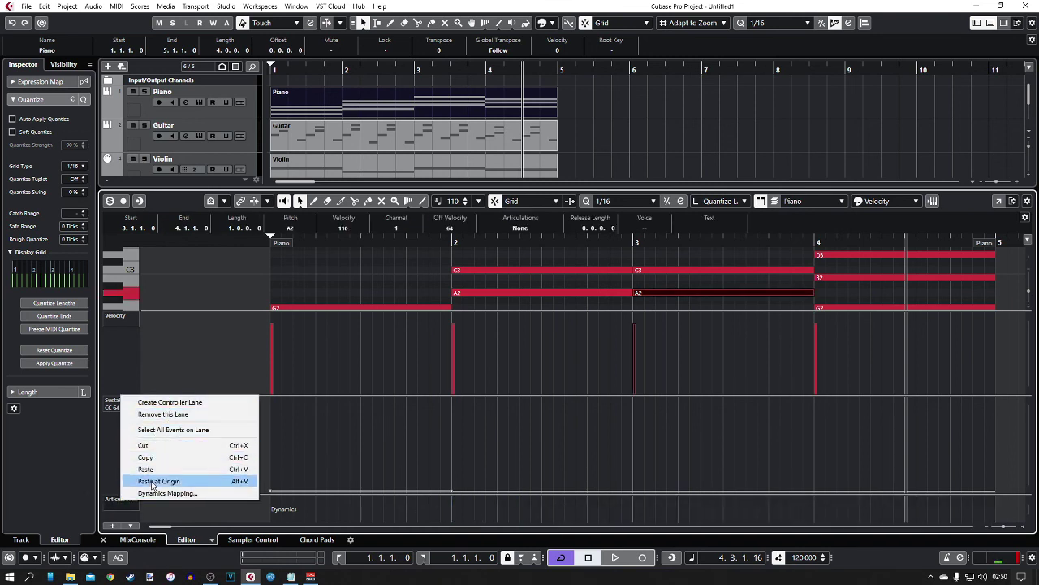
click(163, 414)
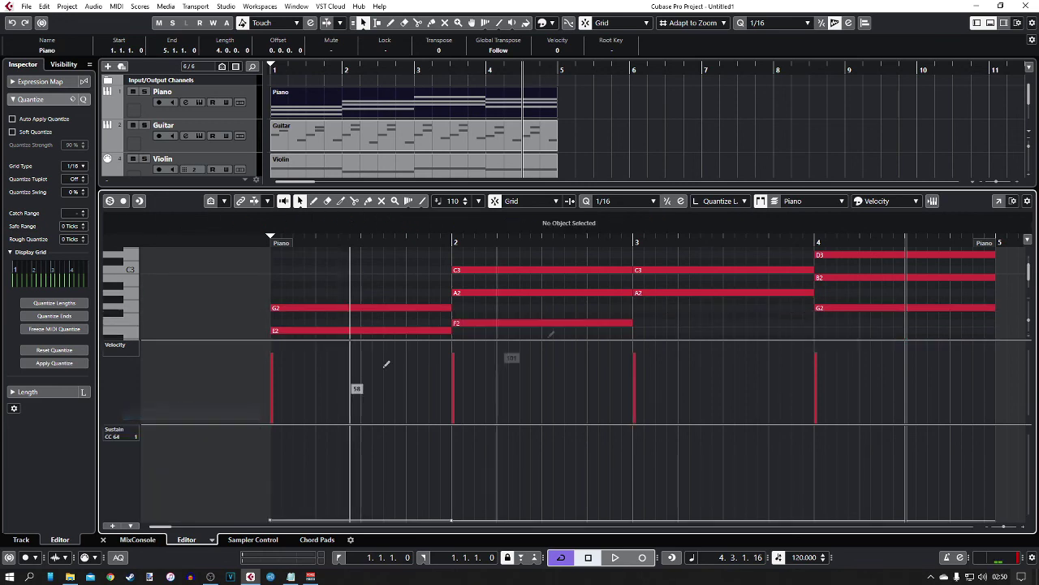
Close the note editor and play the whole four-track arrangement from the start.
click(1001, 25)
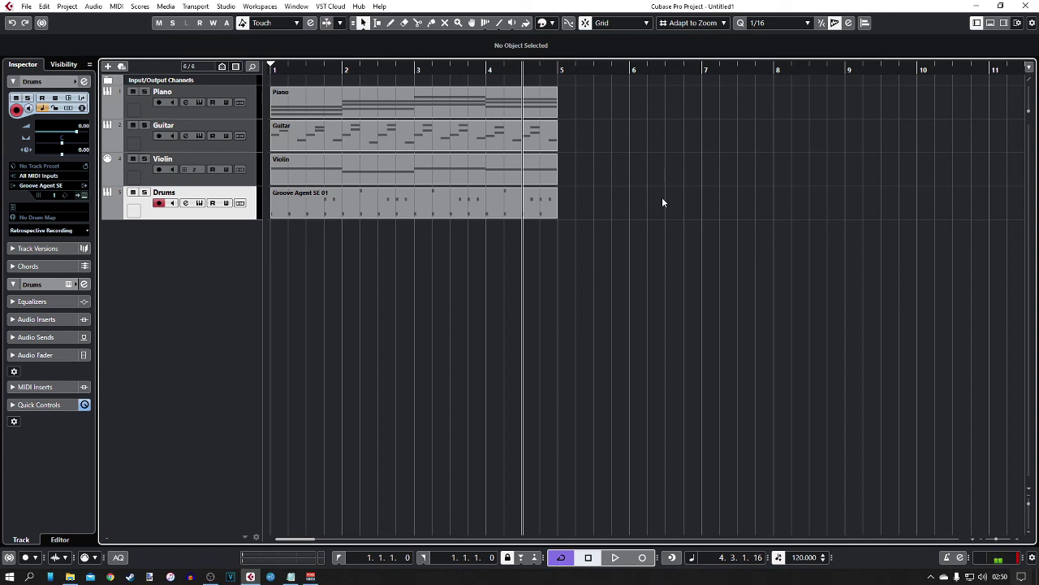
key(Home)
key(h)
key(space)
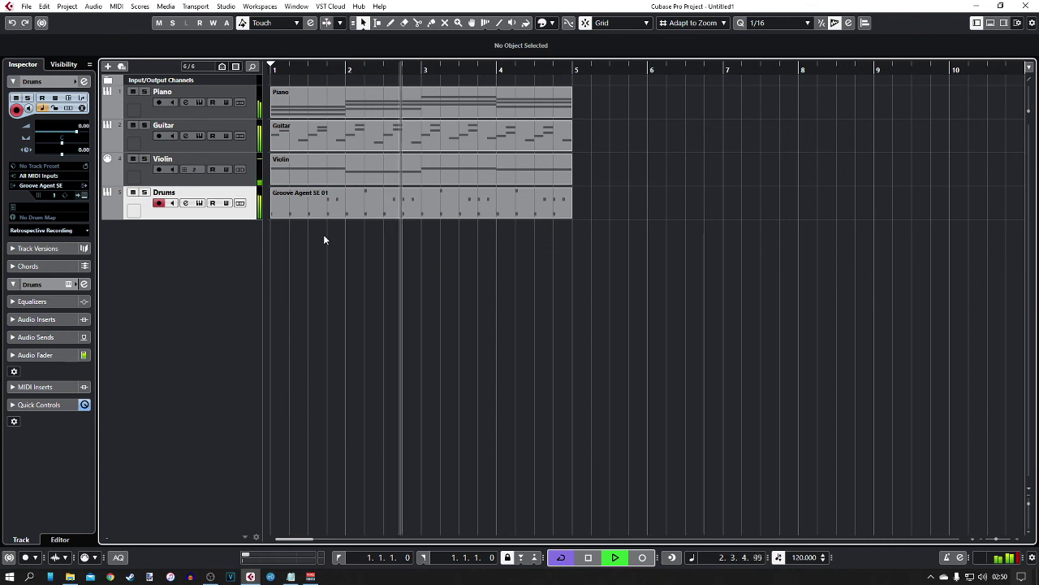
key(space)
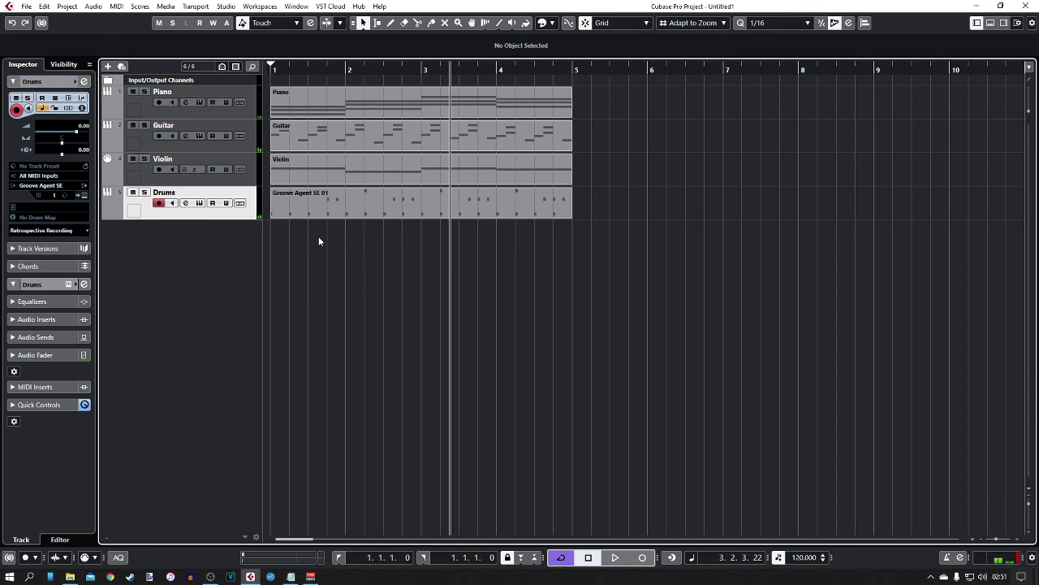
key(space)
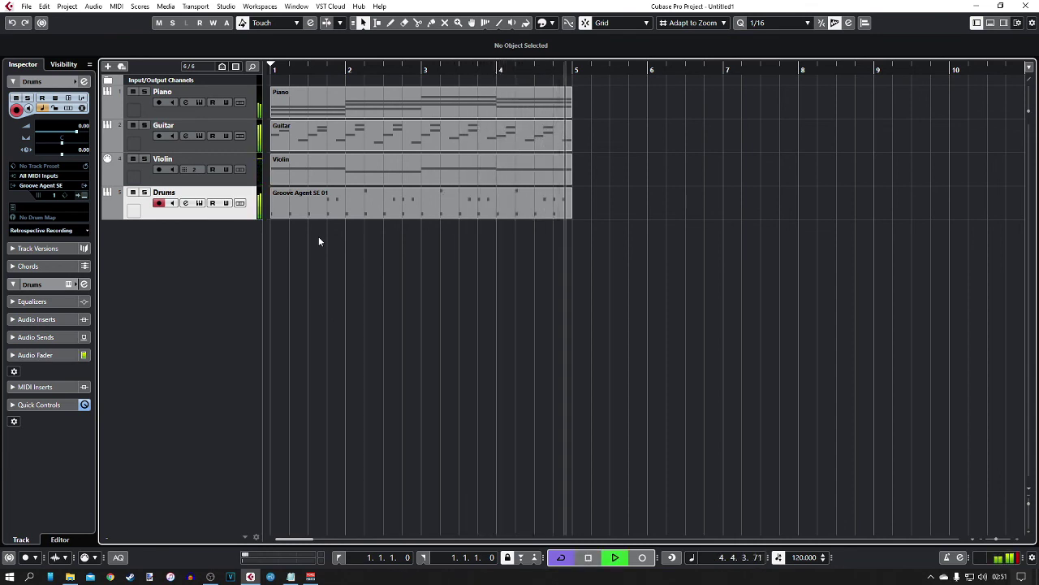
key(space)
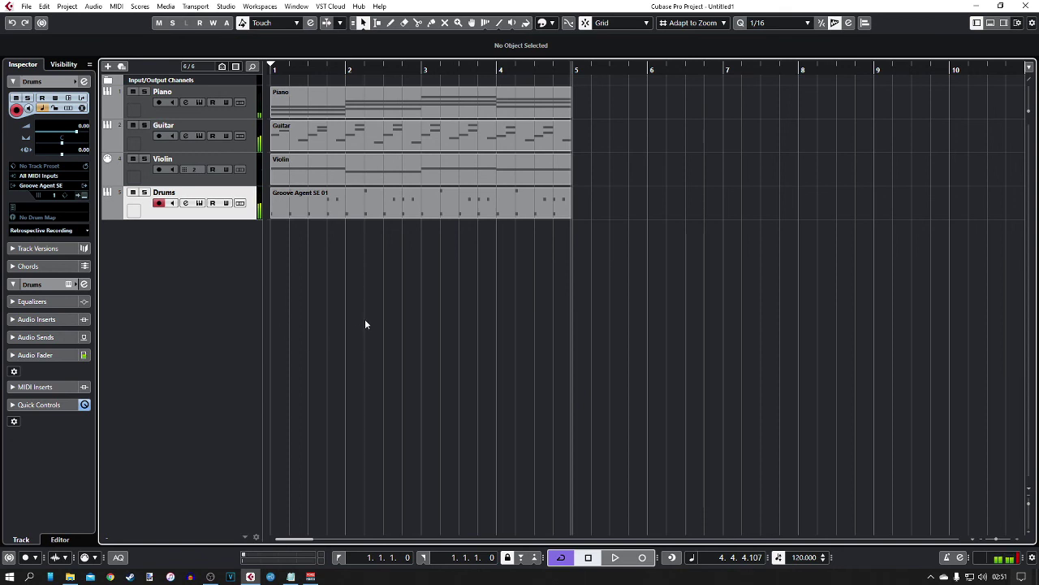